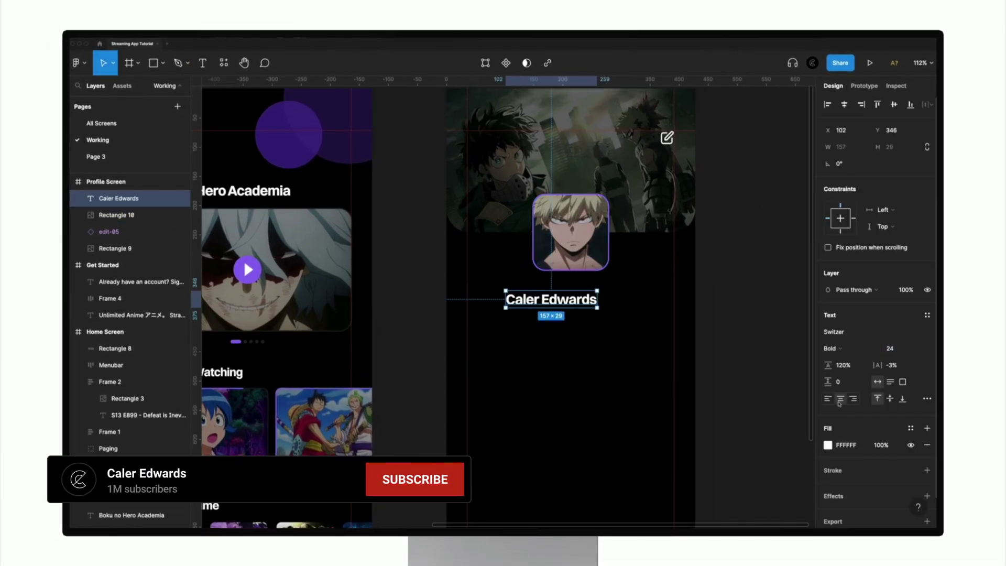
Alt-drag copies of the name text for the handle and a Watched label, placed down-left
{"action": "left_click_drag", "start_coordinate": [585, 295], "coordinate": [585, 316]}
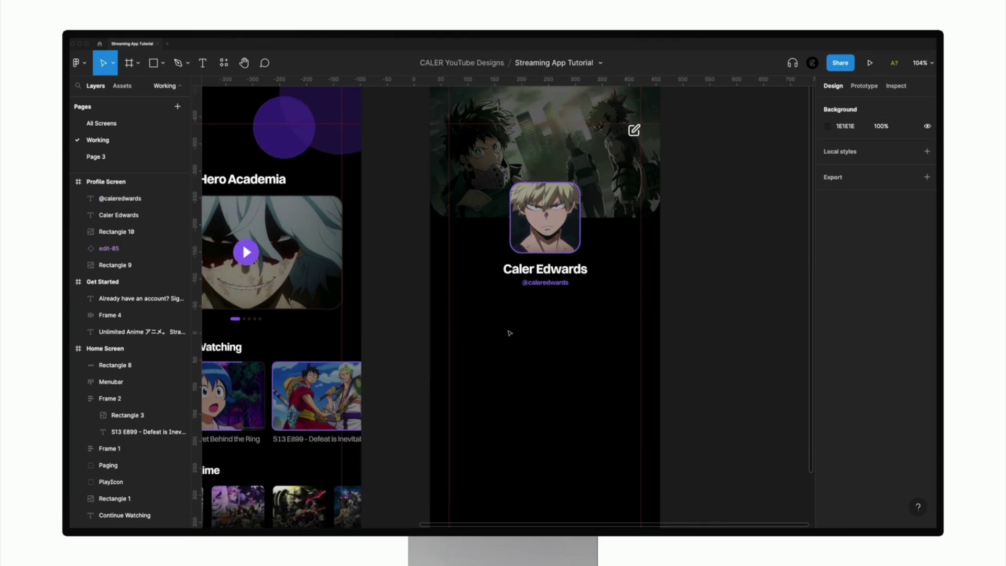
{"action": "left_click_drag", "start_coordinate": [546, 269], "coordinate": [511, 310]}
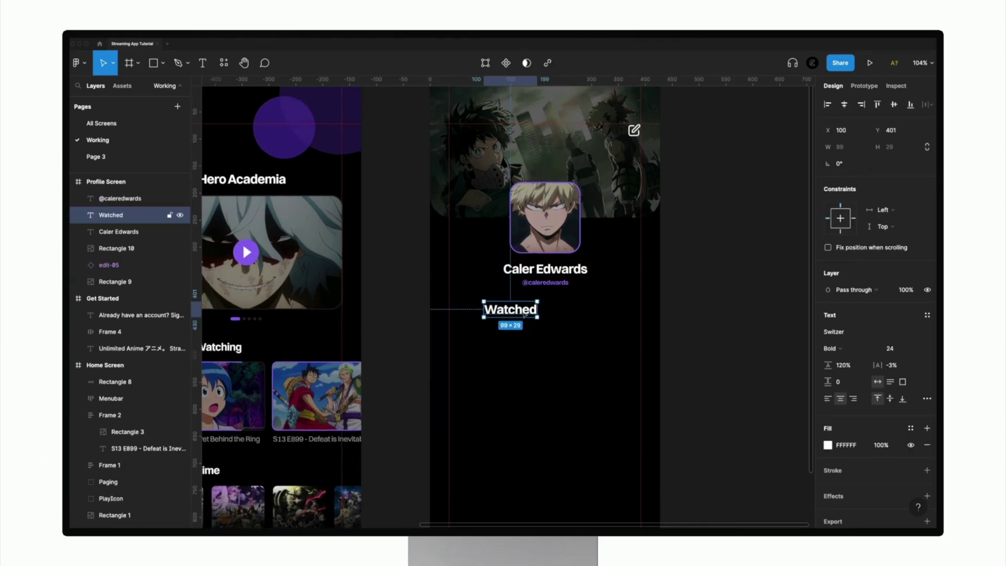
{"action": "left_click_drag", "start_coordinate": [503, 309], "coordinate": [492, 341]}
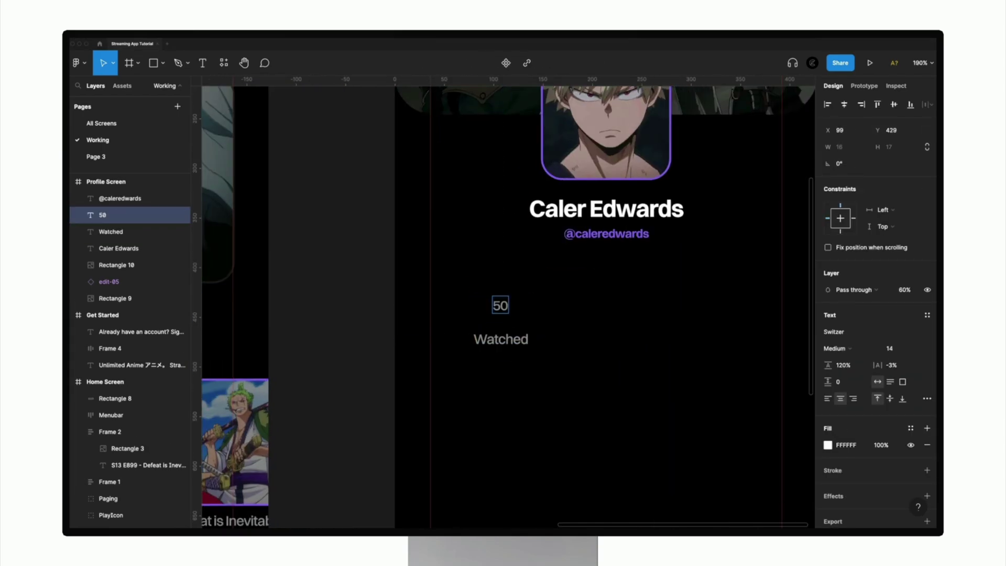
Make a centred auto-layout 50.3d/Watched stat, then duplicate it with the value 70
{"action": "type", "text": ".3d"}
{"action": "key", "text": "Escape"}
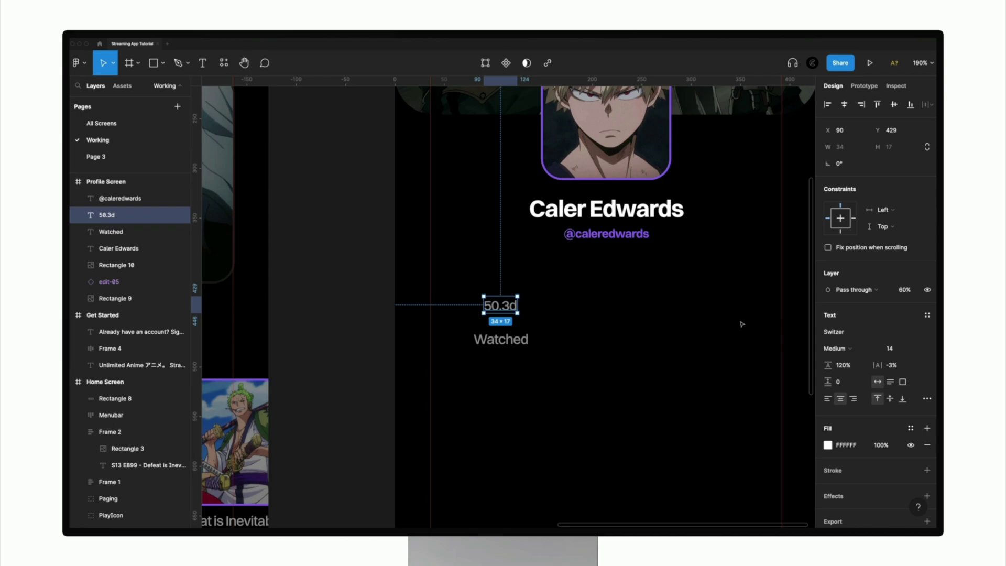
{"action": "left_click", "coordinate": [501, 340], "text": "shift"}
{"action": "key", "text": "shift+a"}
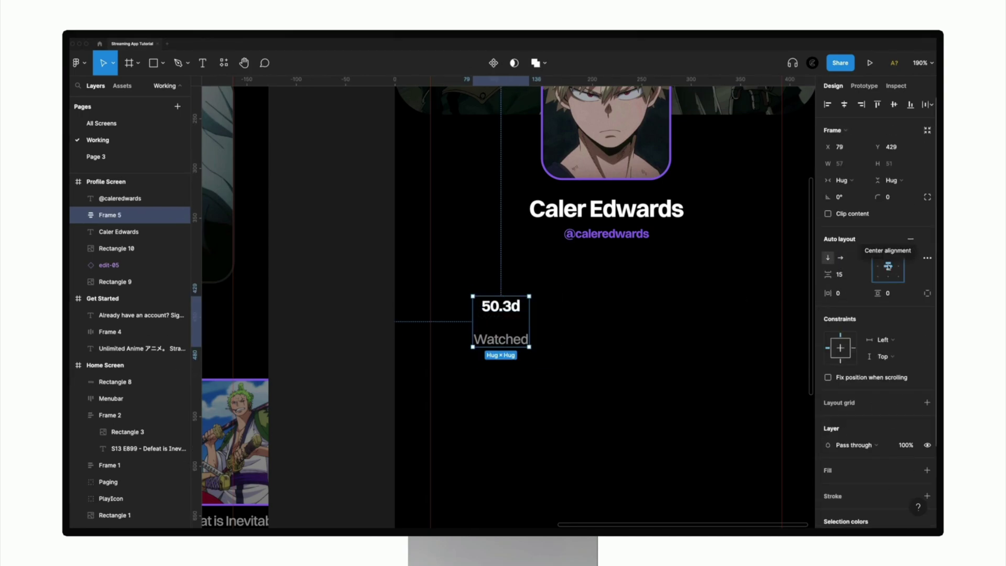
{"action": "left_click", "coordinate": [888, 267]}
{"action": "key", "text": "ctrl+d"}
{"action": "type", "text": "70"}
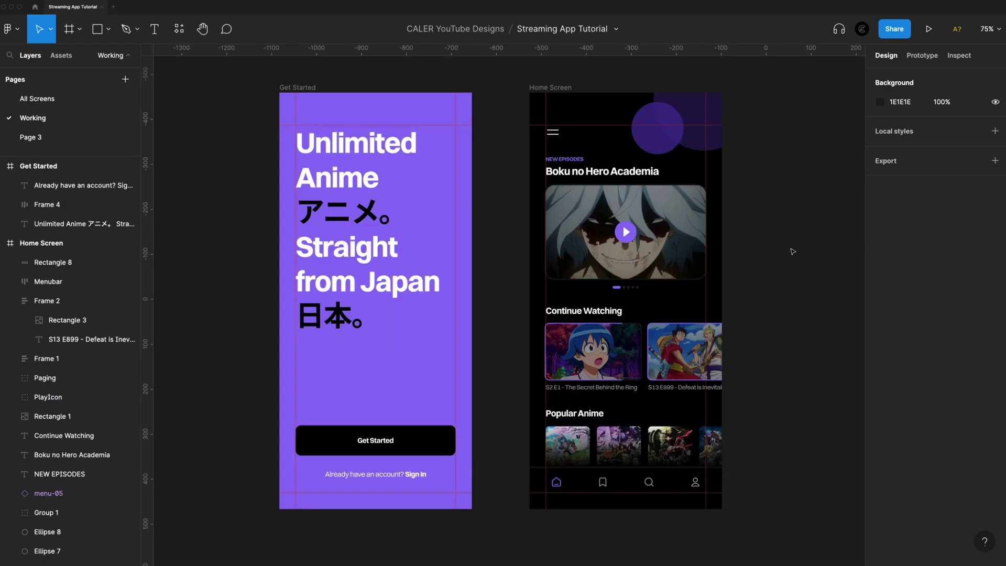
Add a 428×926 iPhone 13 Pro Max frame beside Home Screen, named Profile Screen
{"action": "scroll", "coordinate": [791, 251], "scroll_direction": "right", "scroll_amount": 5}
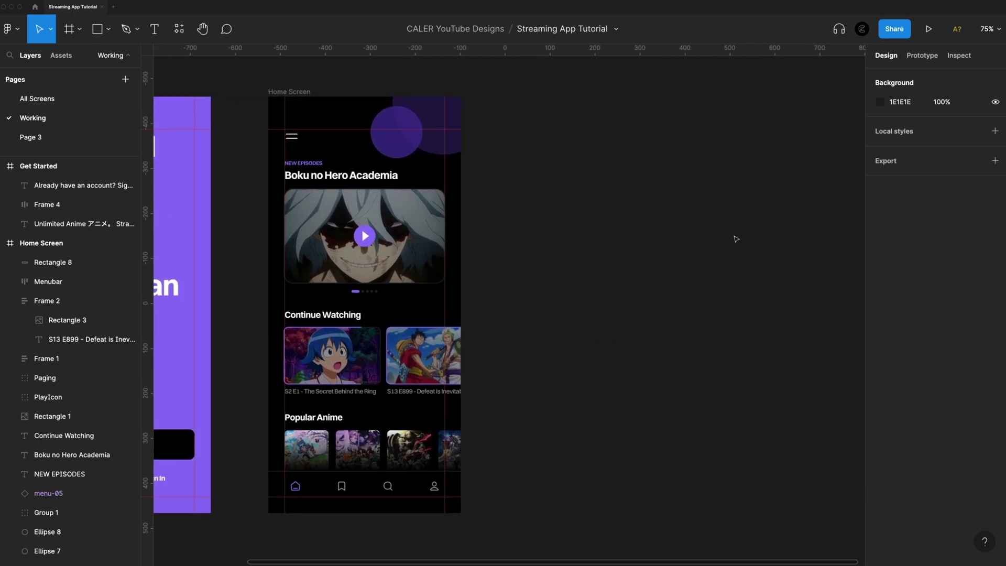
{"action": "key", "text": "f"}
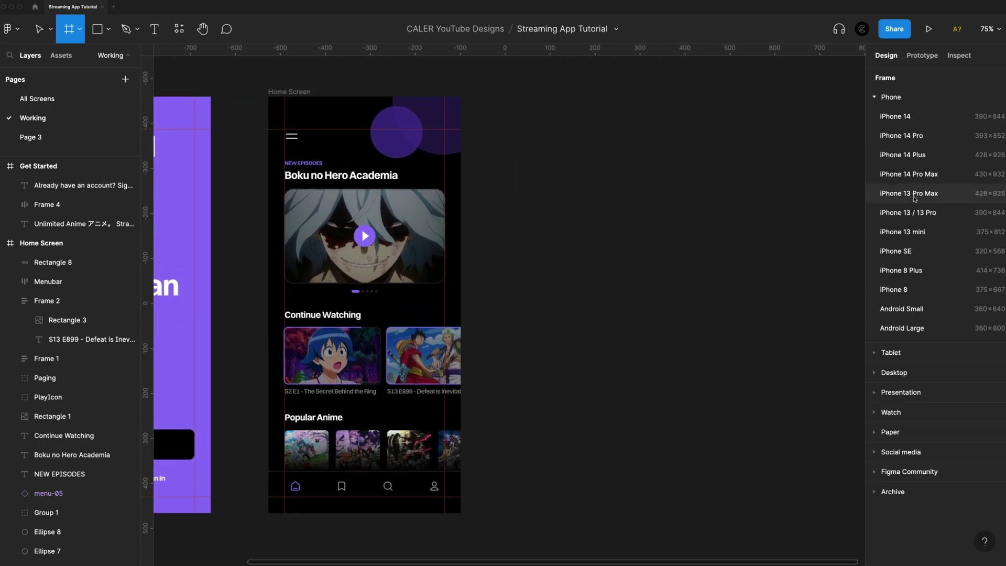
{"action": "left_click", "coordinate": [920, 194]}
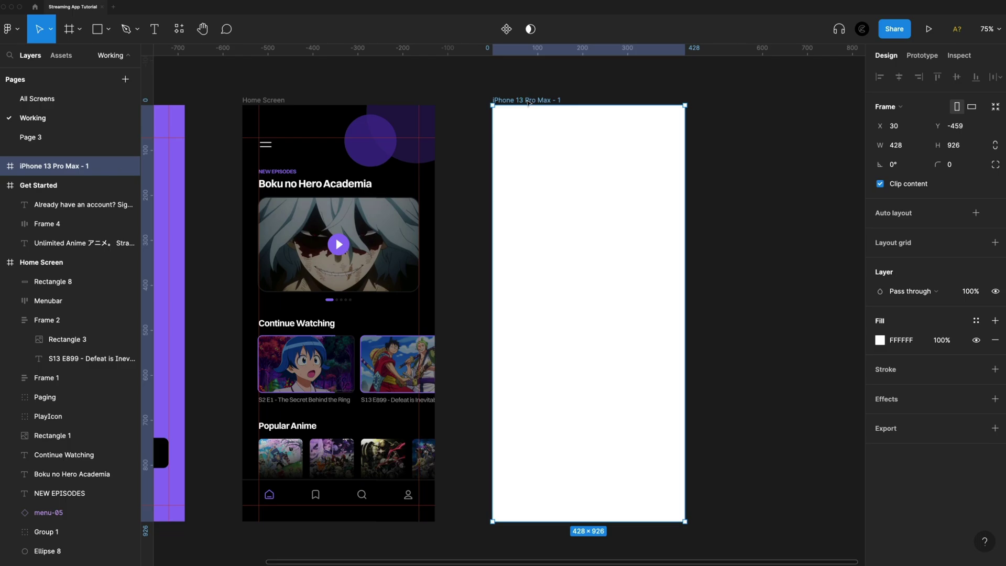
{"action": "double_click", "coordinate": [527, 100]}
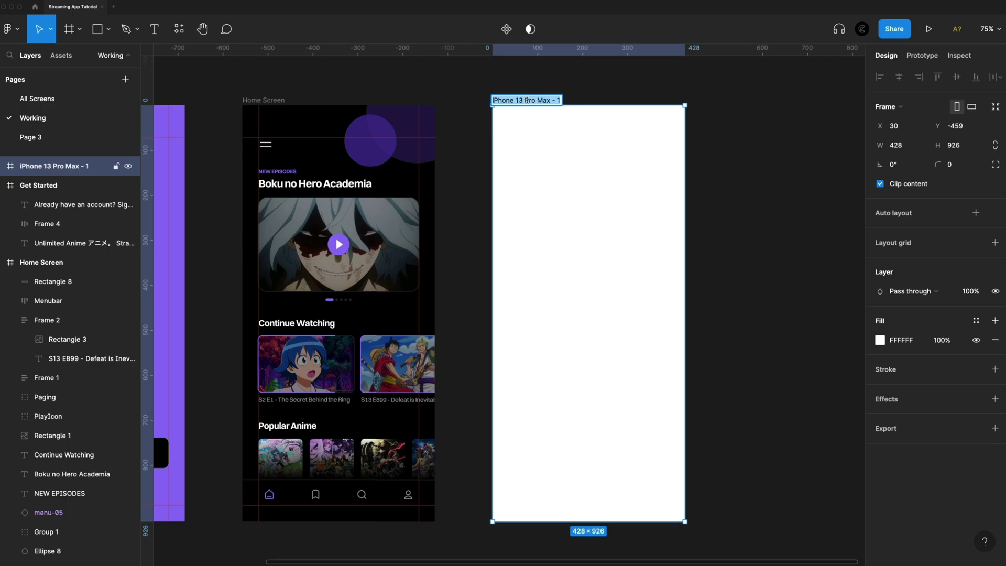
{"action": "type", "text": "Profile"}
{"action": "key", "text": "Return"}
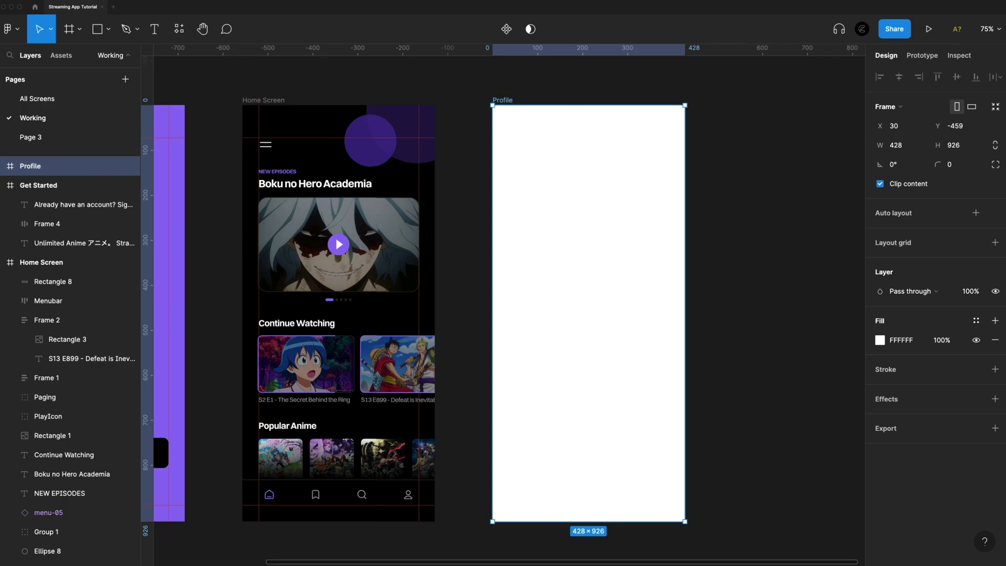
{"action": "double_click", "coordinate": [502, 101]}
{"action": "type", "text": "Profile Screen"}
Fill the Profile Screen frame with black 000000
{"action": "left_click", "coordinate": [880, 340]}
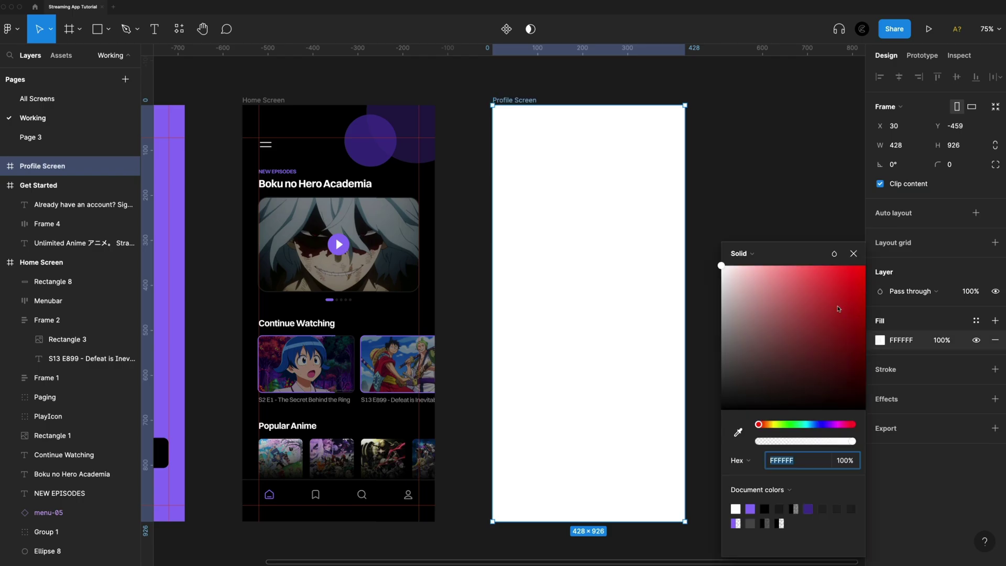
{"action": "left_click_drag", "start_coordinate": [745, 388], "coordinate": [655, 471]}
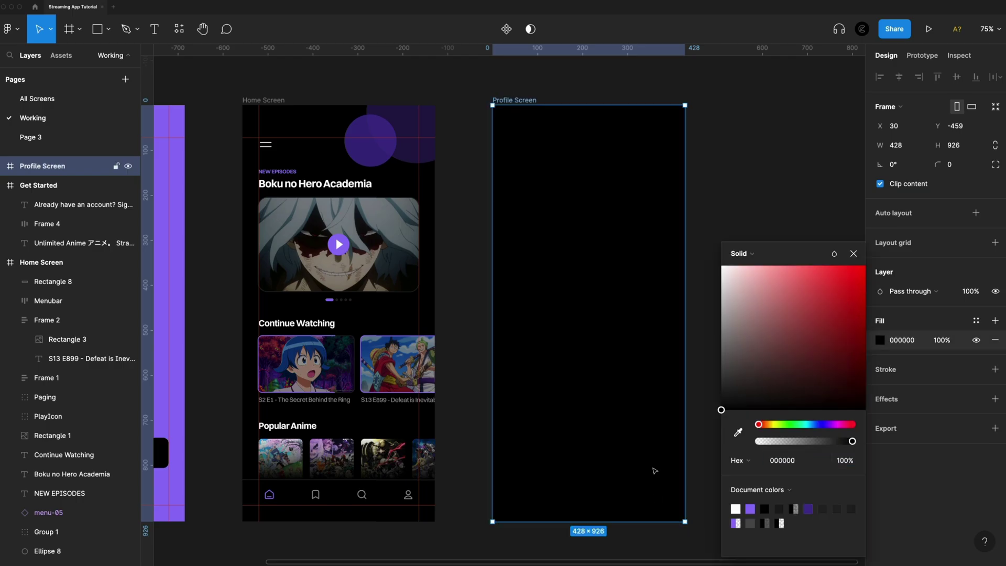
{"action": "left_click", "coordinate": [748, 184]}
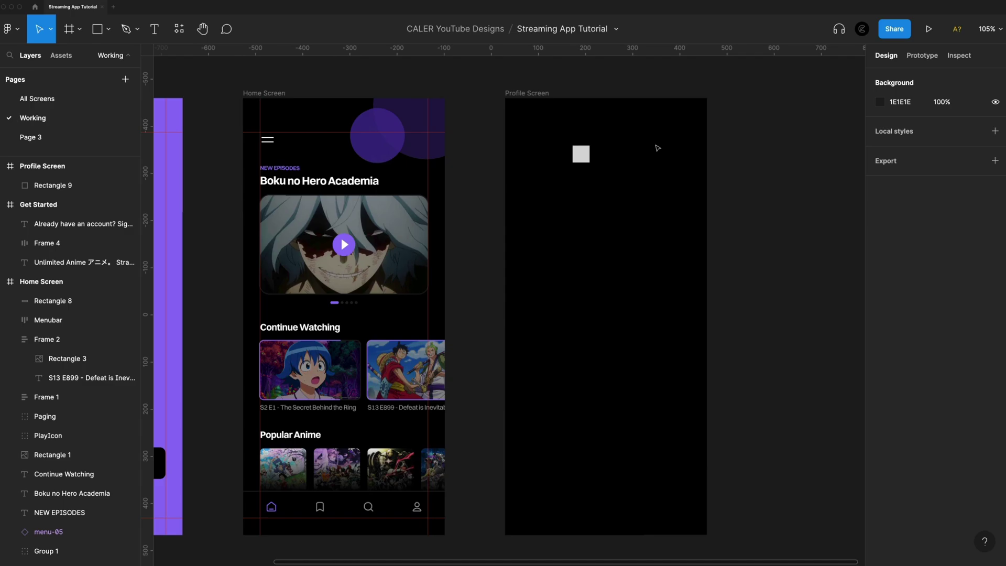
Remove the test square with undo and add a horizontal guide across Profile Screen
{"action": "scroll", "coordinate": [586, 171], "scroll_direction": "up", "scroll_amount": 1}
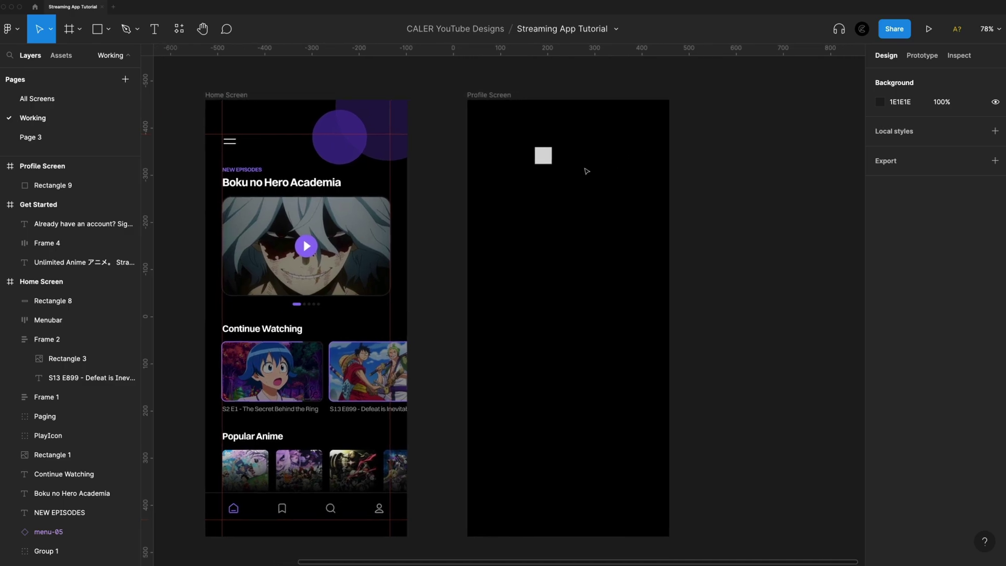
{"action": "left_click_drag", "start_coordinate": [545, 159], "coordinate": [659, 244]}
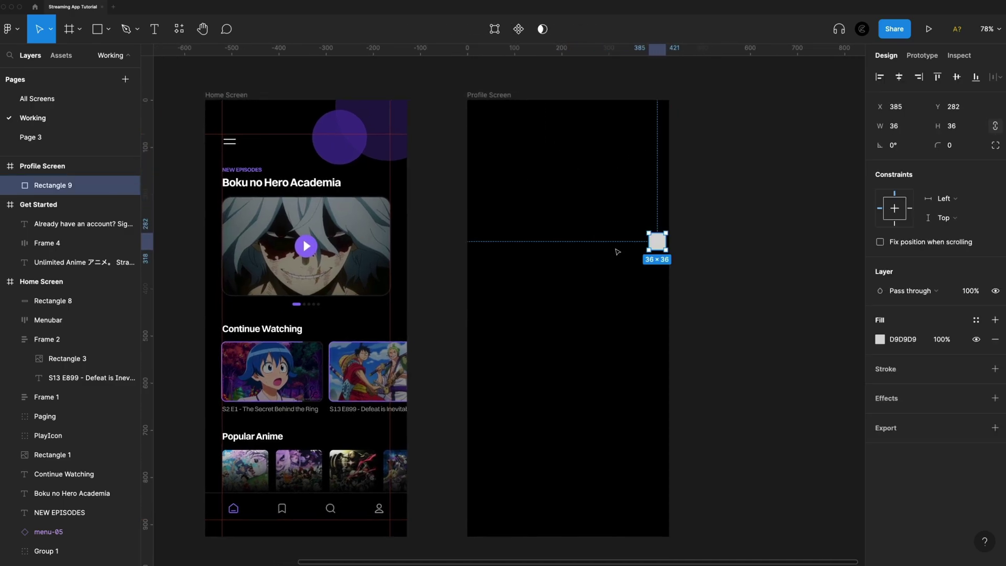
{"action": "key", "text": "Right"}
{"action": "key", "text": "Right"}
{"action": "key", "text": "Right"}
{"action": "key", "text": "Right"}
{"action": "key", "text": "Right"}
{"action": "key", "text": "Right"}
{"action": "key", "text": "Right"}
{"action": "key", "text": "Down"}
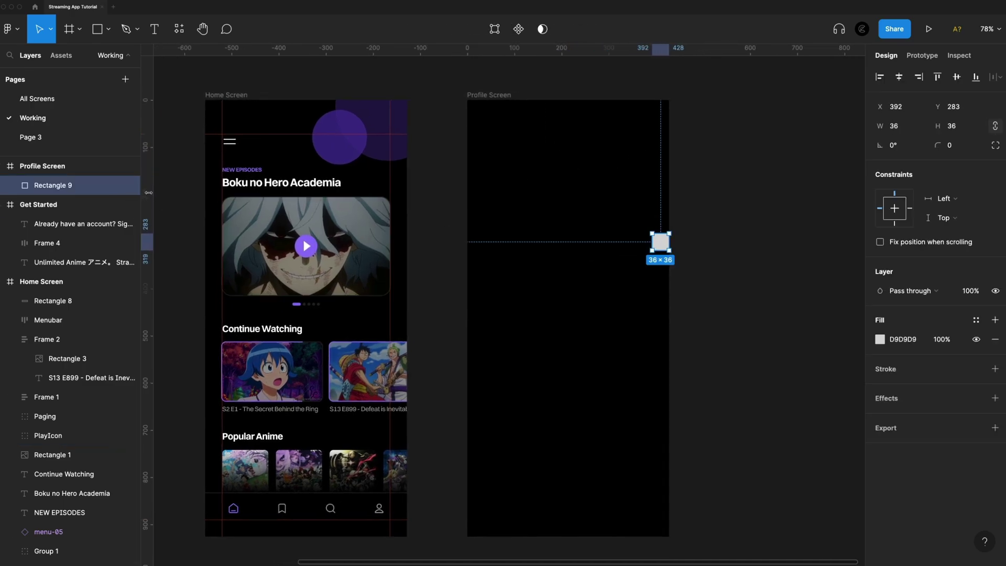
{"action": "left_click_drag", "start_coordinate": [660, 242], "coordinate": [559, 547]}
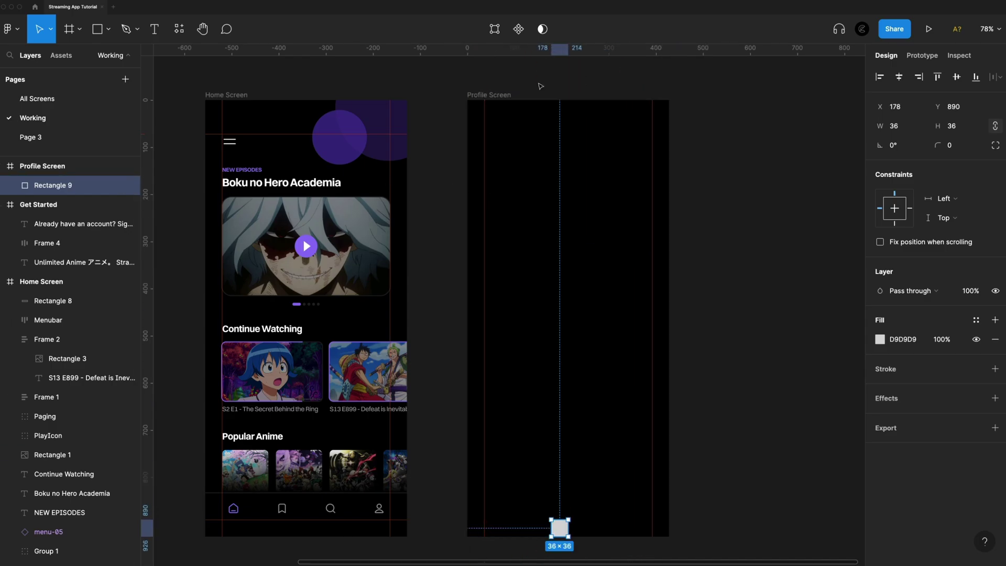
{"action": "left_click_drag", "start_coordinate": [554, 52], "coordinate": [579, 522]}
{"action": "key", "text": "ctrl+z"}
{"action": "key", "text": "ctrl+z"}
{"action": "key", "text": "ctrl+z"}
{"action": "key", "text": "ctrl+z"}
{"action": "key", "text": "ctrl+z"}
{"action": "left_click_drag", "start_coordinate": [605, 52], "coordinate": [609, 134]}
Search the icon assets for 'edit' and place edit-05 on Profile Screen
{"action": "left_click", "coordinate": [61, 56]}
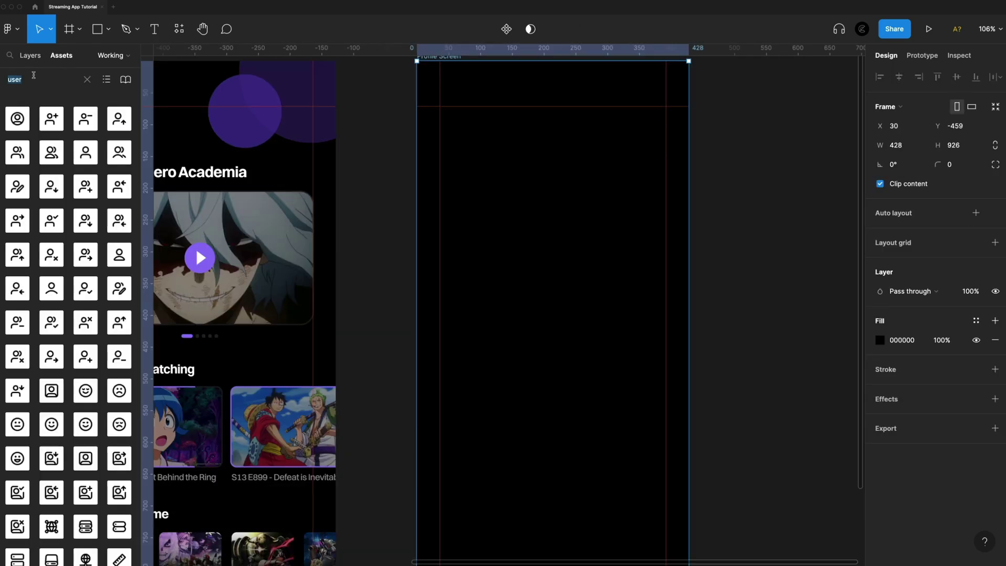
{"action": "left_click", "coordinate": [47, 75]}
{"action": "left_click", "coordinate": [88, 80]}
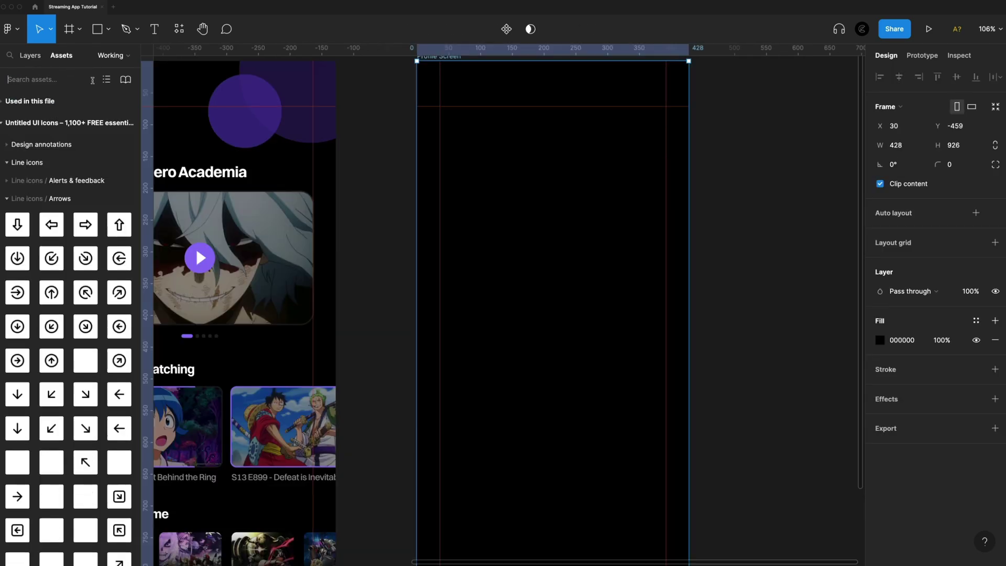
{"action": "left_click", "coordinate": [47, 79]}
{"action": "type", "text": "edit"}
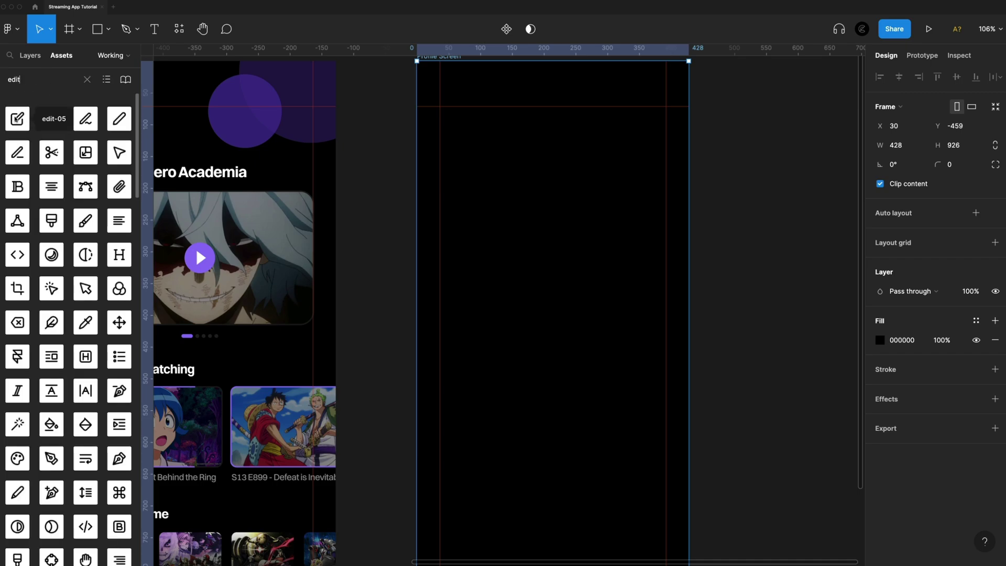
{"action": "left_click_drag", "start_coordinate": [18, 119], "coordinate": [626, 137]}
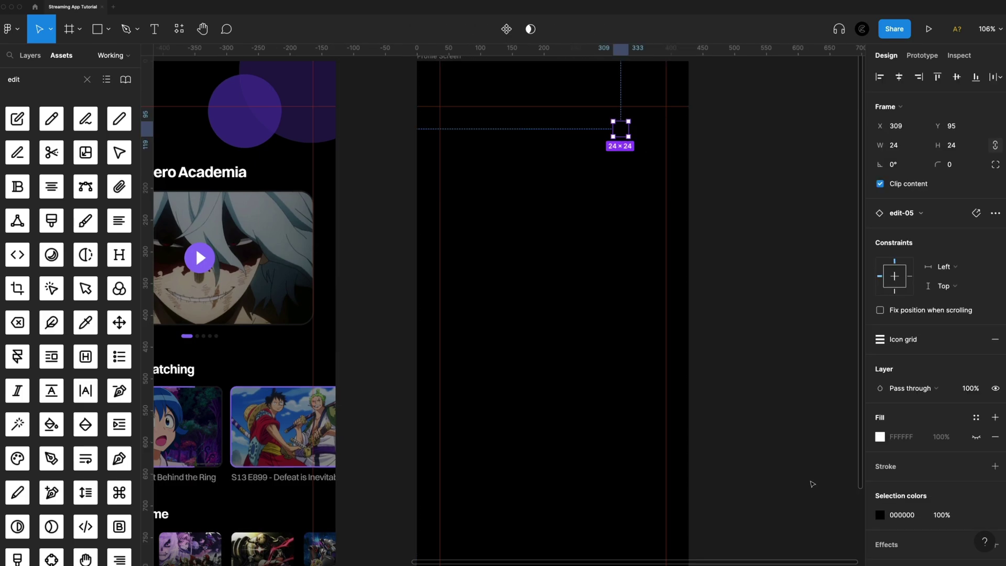
Colour the edit-05 icon white FFFFFF and move it near the top-right corner
{"action": "left_click", "coordinate": [880, 515]}
{"action": "left_click_drag", "start_coordinate": [760, 319], "coordinate": [719, 263]}
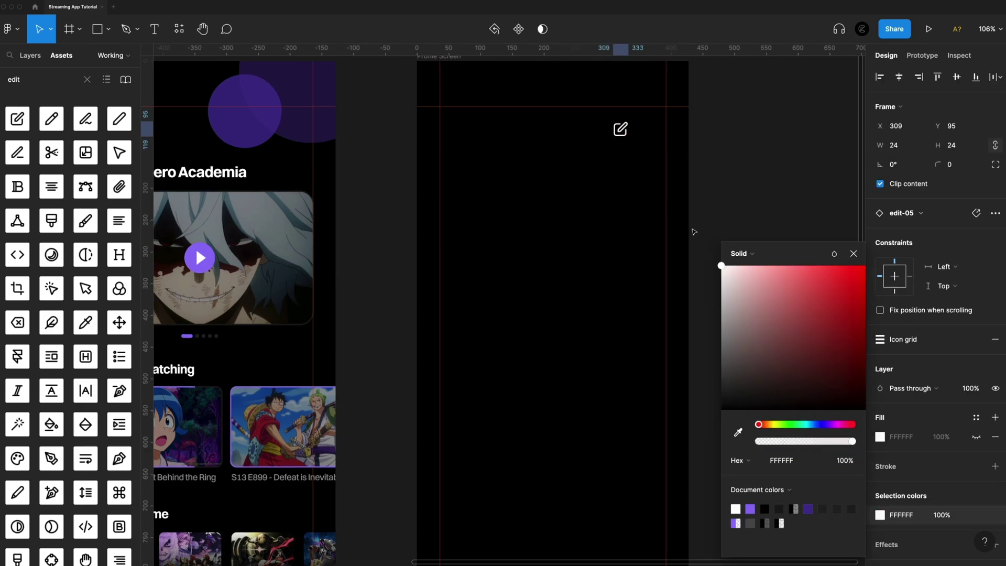
{"action": "left_click", "coordinate": [778, 158]}
{"action": "left_click_drag", "start_coordinate": [620, 128], "coordinate": [659, 115]}
{"action": "scroll", "coordinate": [776, 163], "scroll_direction": "down", "scroll_amount": 3}
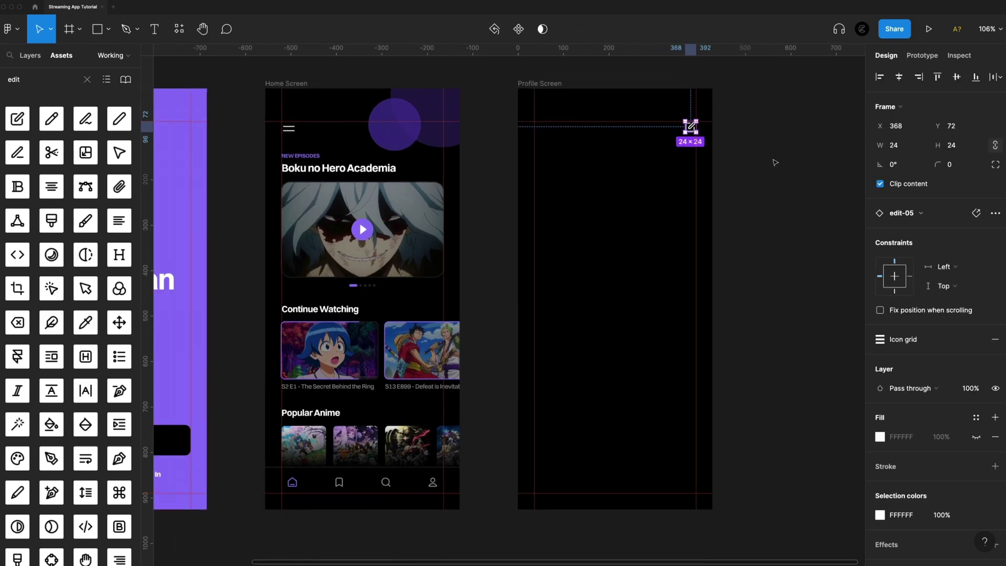
{"action": "left_click", "coordinate": [776, 163]}
{"action": "scroll", "coordinate": [649, 205], "scroll_direction": "up", "scroll_amount": 5}
Bring the top of Profile Screen into view, show the Layers list and ready Rectangle
{"action": "scroll", "coordinate": [638, 206], "scroll_direction": "down", "scroll_amount": 2}
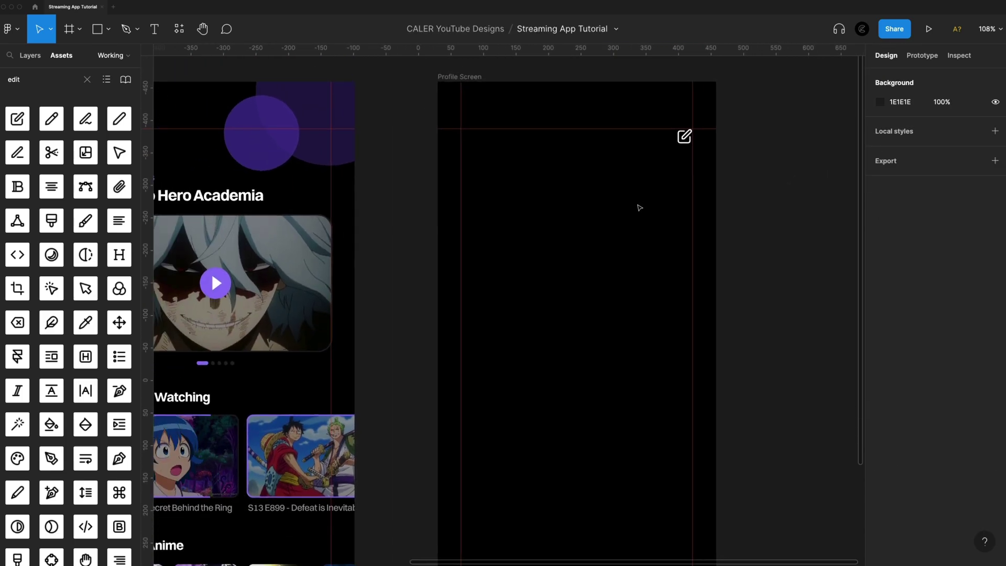
{"action": "scroll", "coordinate": [587, 159], "scroll_direction": "down", "scroll_amount": 1}
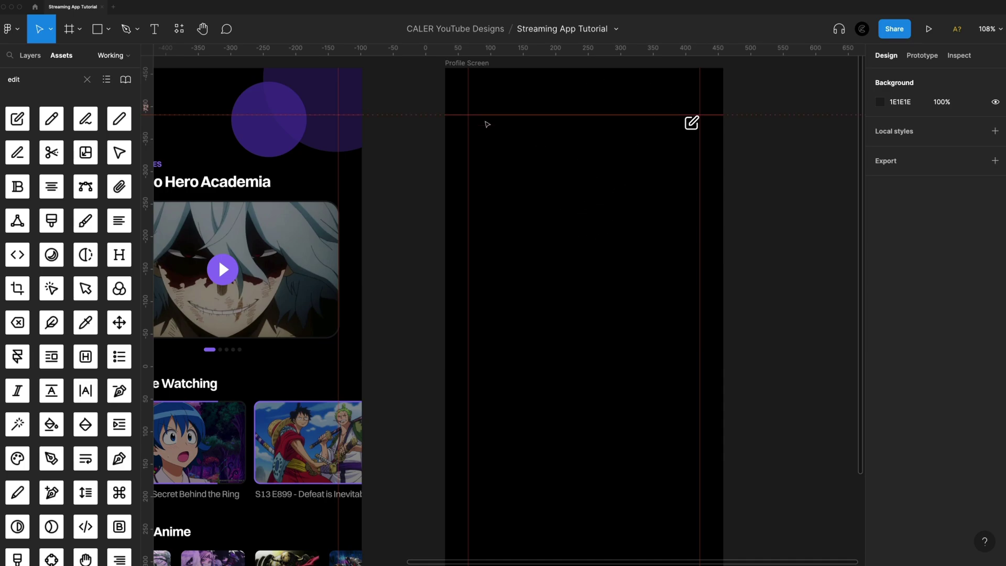
{"action": "scroll", "coordinate": [591, 143], "scroll_direction": "down", "scroll_amount": 2}
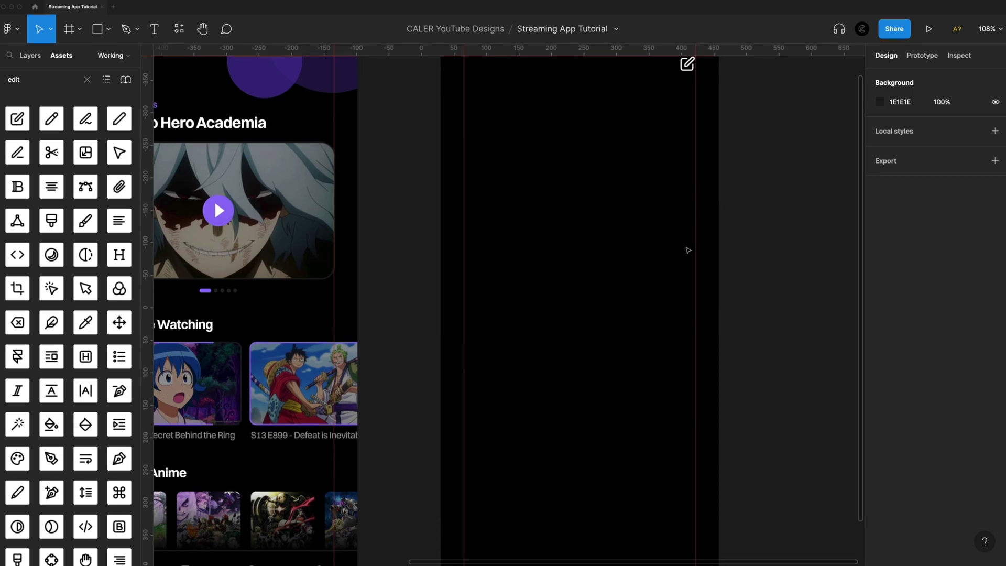
{"action": "scroll", "coordinate": [652, 252], "scroll_direction": "down", "scroll_amount": 2}
{"action": "scroll", "coordinate": [576, 278], "scroll_direction": "down", "scroll_amount": 1}
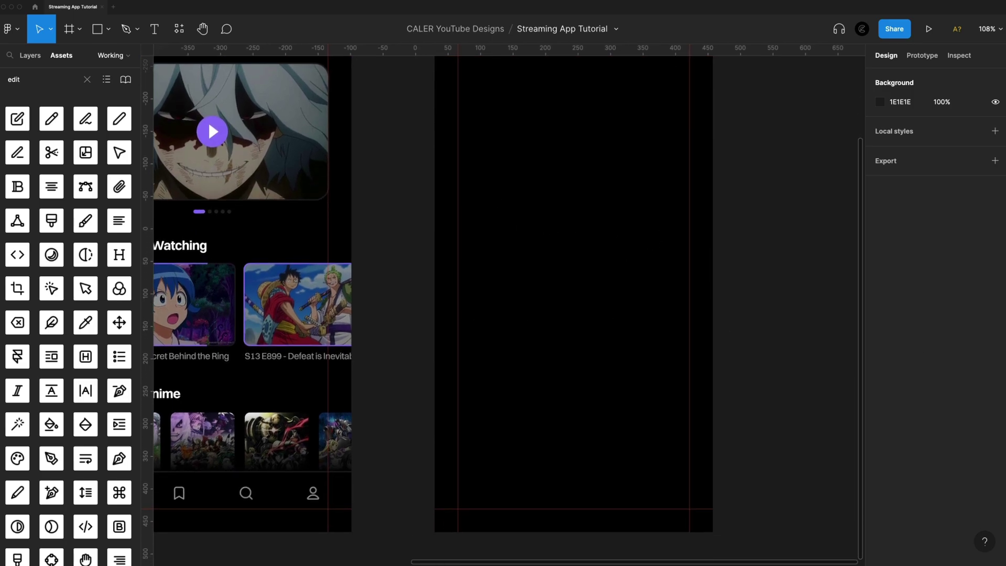
{"action": "scroll", "coordinate": [574, 296], "scroll_direction": "up", "scroll_amount": 5}
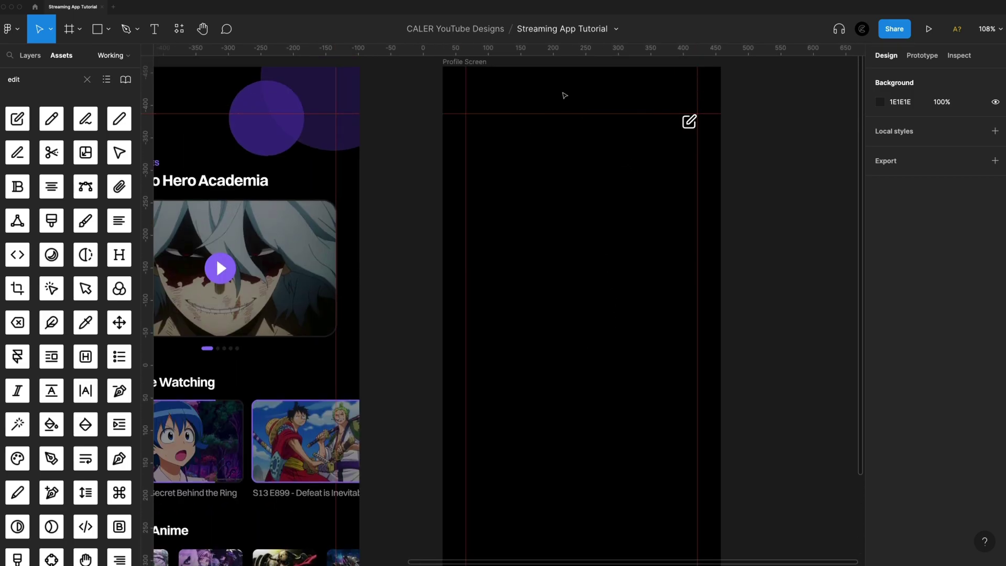
{"action": "left_click", "coordinate": [30, 55]}
{"action": "left_click", "coordinate": [109, 29]}
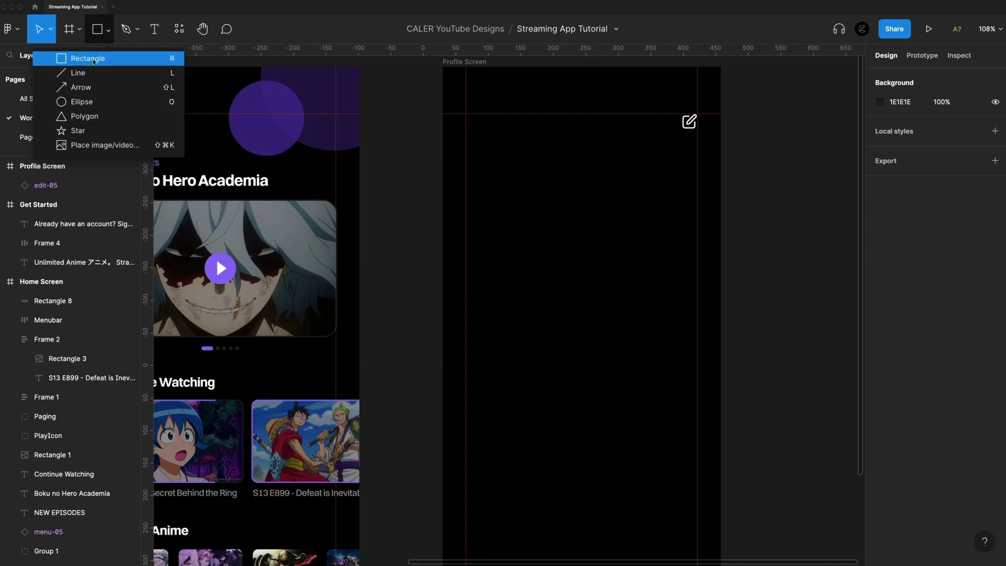
Draw a 428-wide banner rectangle at Profile Screen's top, behind the icon, 246 tall
{"action": "left_click", "coordinate": [144, 57]}
{"action": "mouse_move", "coordinate": [443, 67]}
{"action": "left_mouse_down"}
{"action": "mouse_move", "coordinate": [676, 230]}
{"action": "mouse_move", "coordinate": [721, 233]}
{"action": "left_mouse_up"}
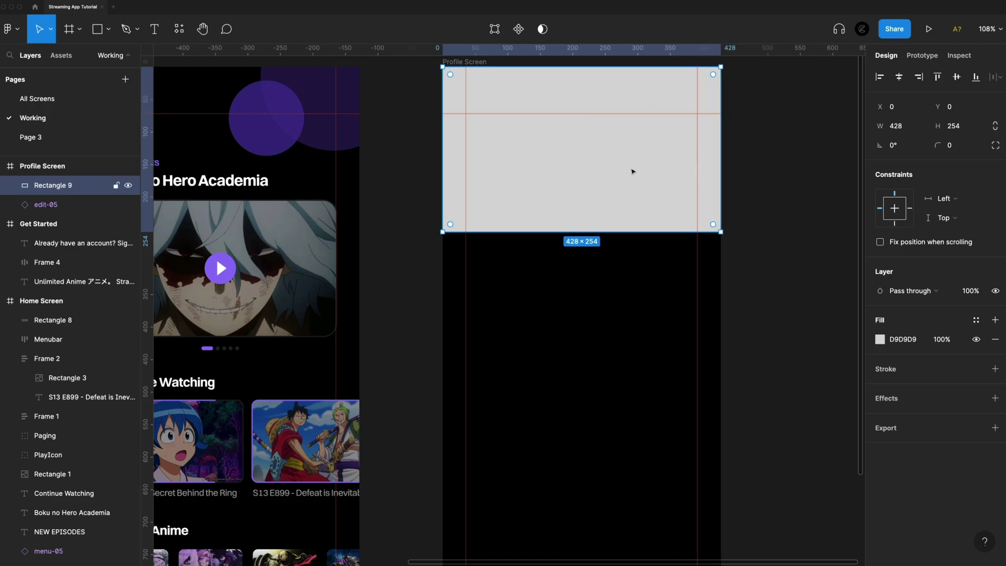
{"action": "key", "text": "super+bracketleft"}
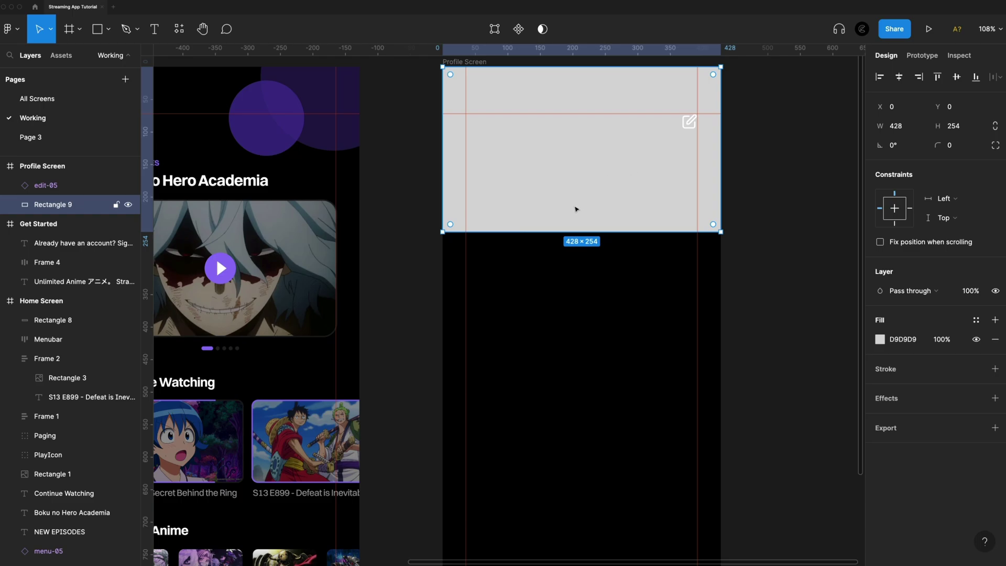
{"action": "left_click_drag", "start_coordinate": [573, 231], "coordinate": [574, 227]}
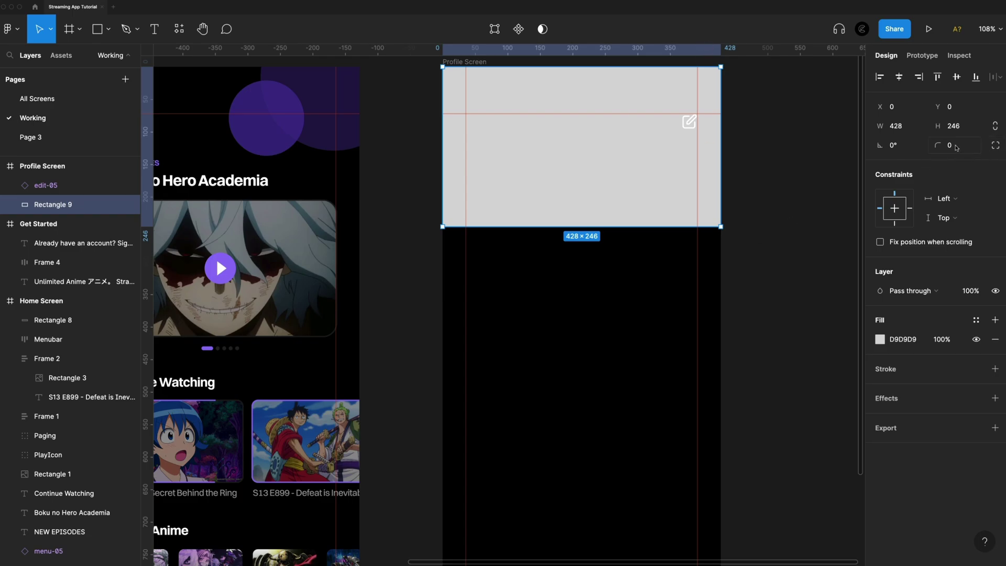
Round the banner's bottom-left and bottom-right corners to 40 using independent corners
{"action": "left_click", "coordinate": [996, 146]}
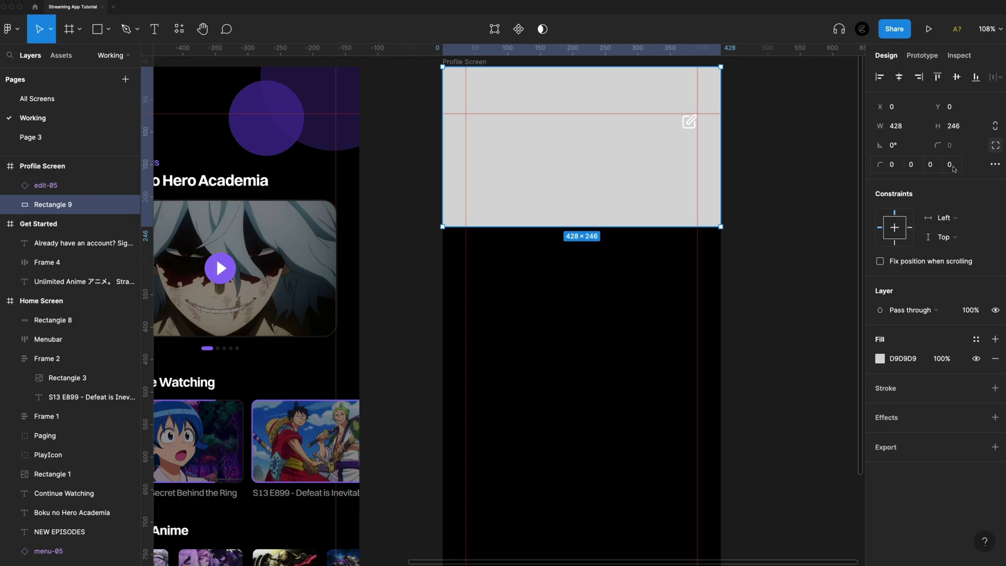
{"action": "left_click", "coordinate": [939, 167]}
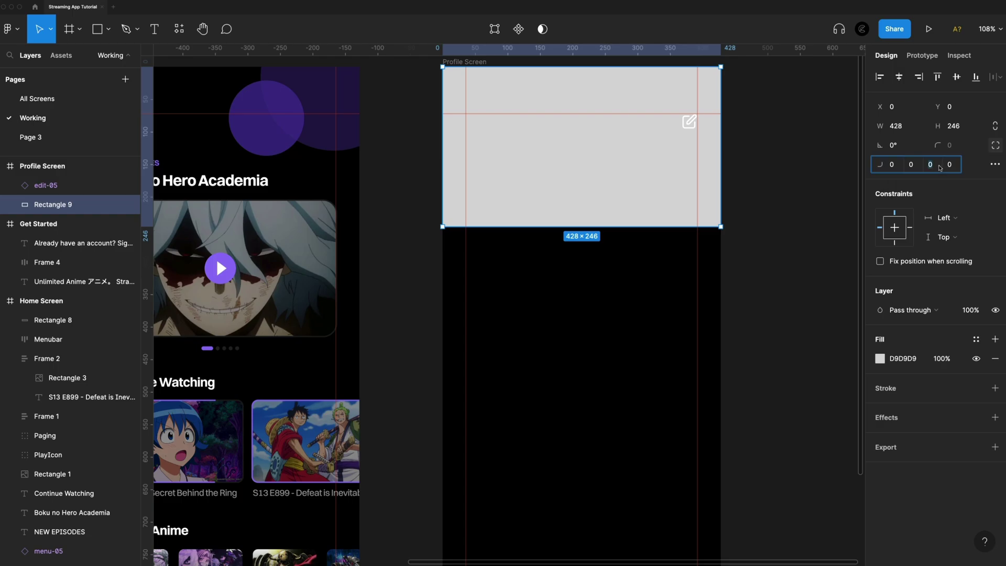
{"action": "type", "text": "40"}
{"action": "left_click", "coordinate": [953, 168]}
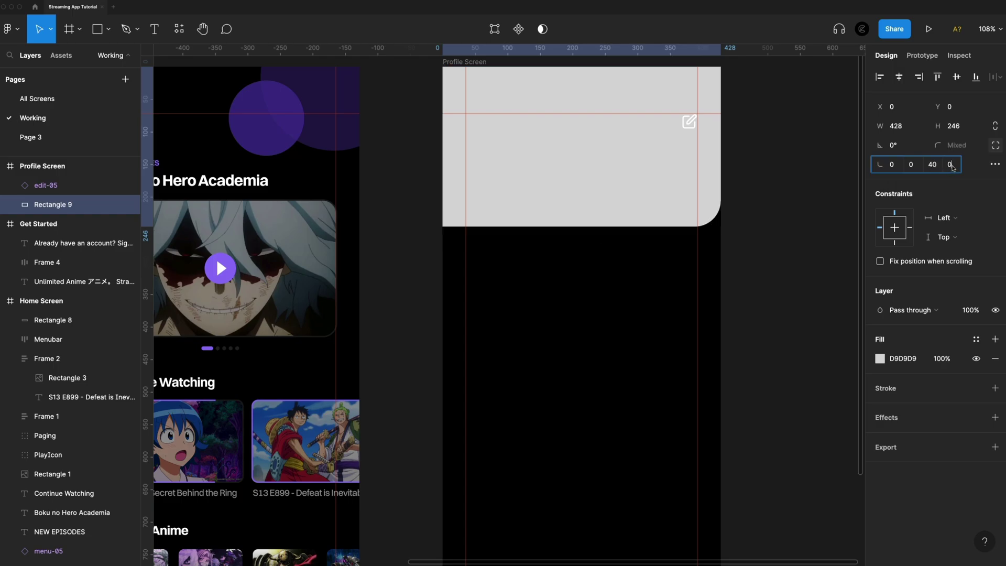
{"action": "type", "text": "40"}
{"action": "key", "text": "Return"}
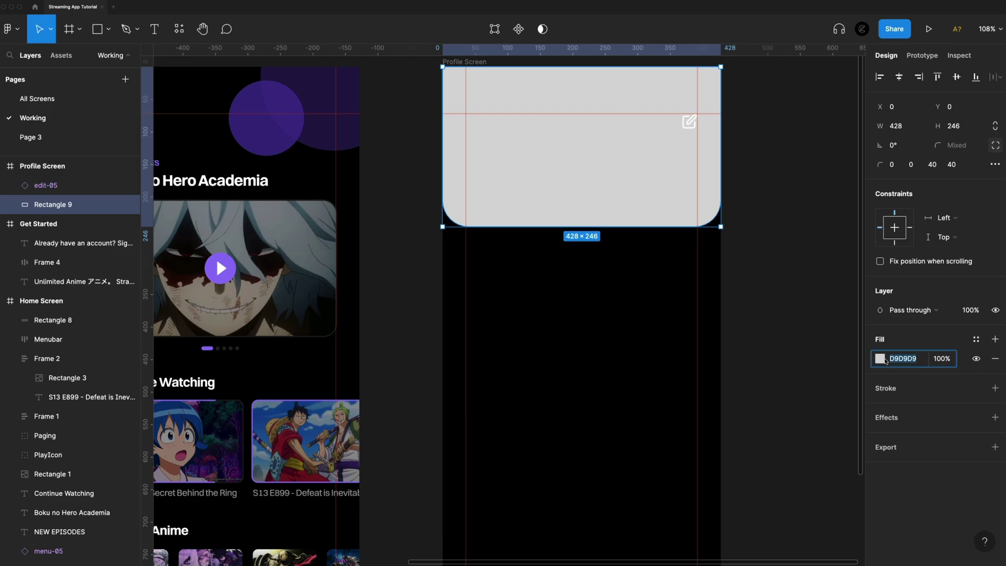
Fill the banner with an anime image under a black 000000 overlay at 60% opacity
{"action": "left_click", "coordinate": [880, 358]}
{"action": "left_click", "coordinate": [745, 253]}
{"action": "left_click", "coordinate": [758, 328]}
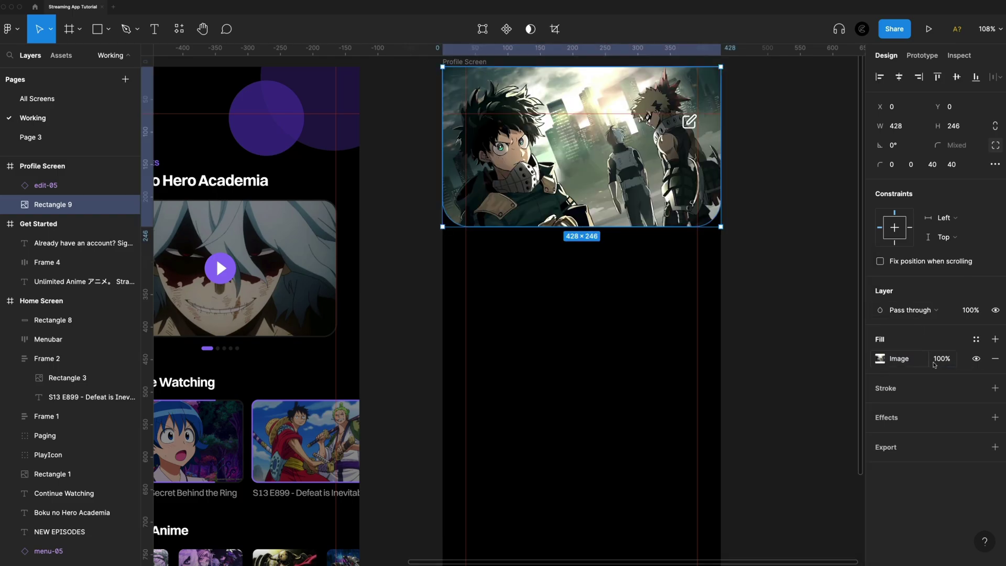
{"action": "left_click", "coordinate": [995, 339]}
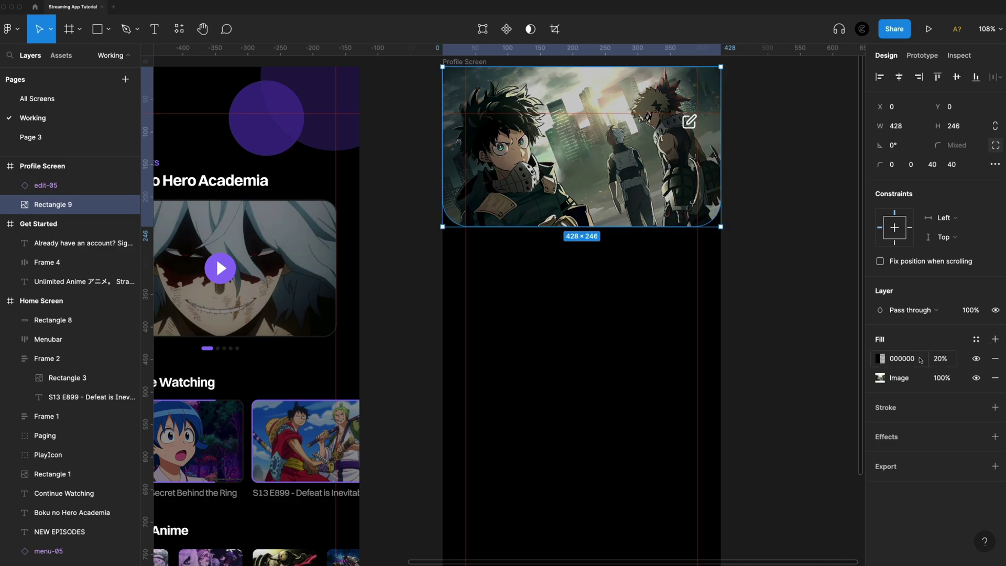
{"action": "left_click", "coordinate": [951, 360]}
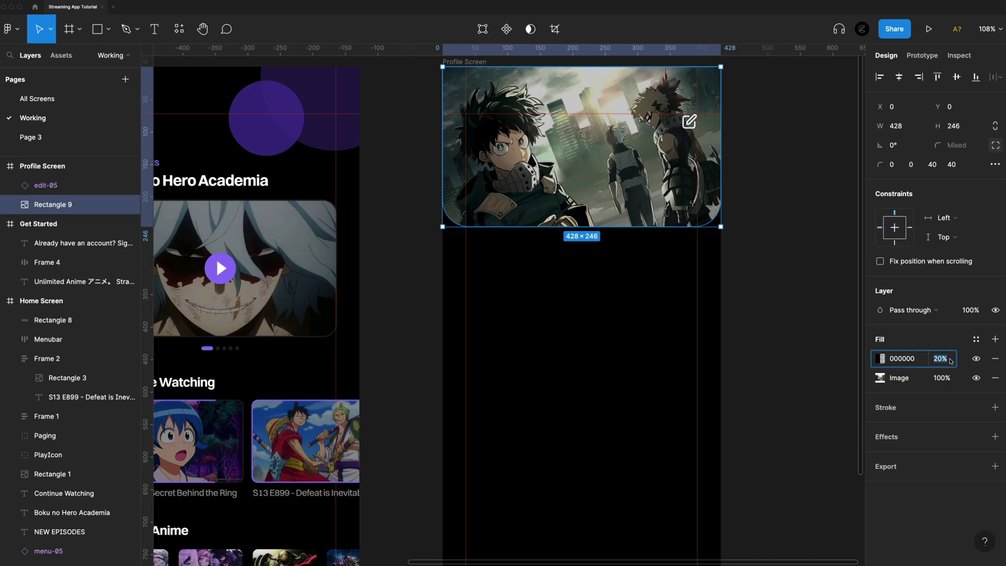
{"action": "type", "text": "60"}
{"action": "key", "text": "Return"}
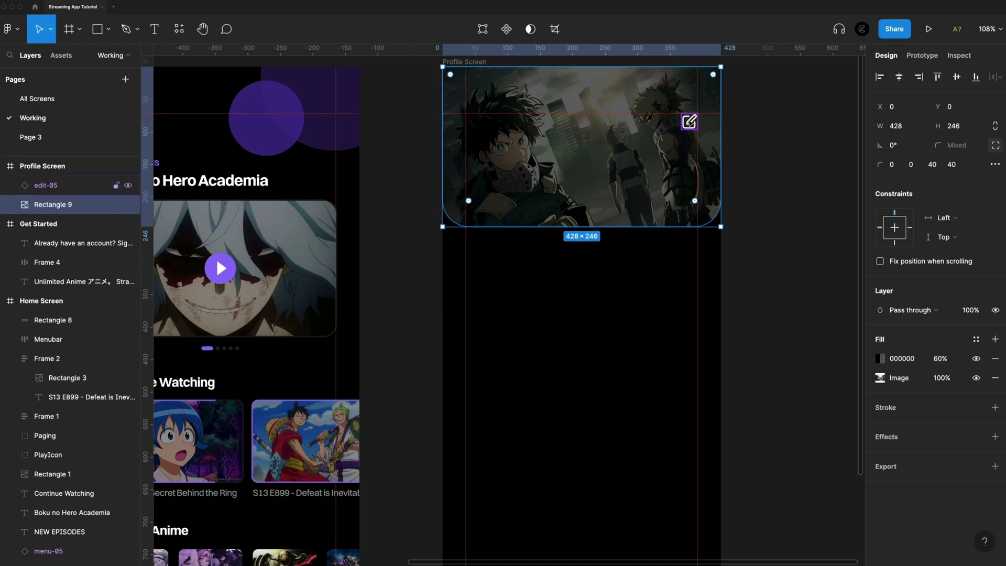
{"action": "key", "text": "Escape"}
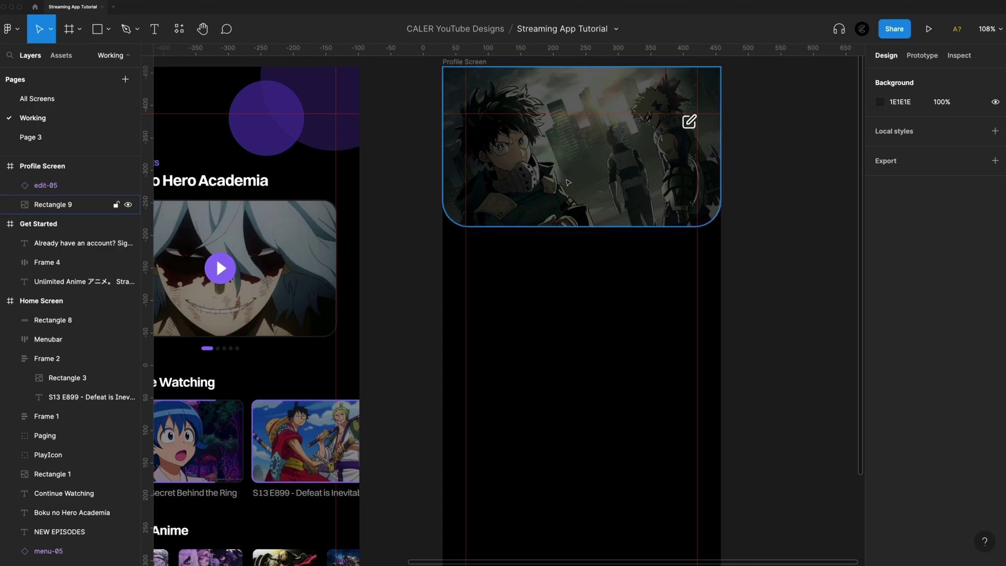
Draw a 128×128 avatar square over the banner's bottom edge with corner radius 20
{"action": "key", "text": "r"}
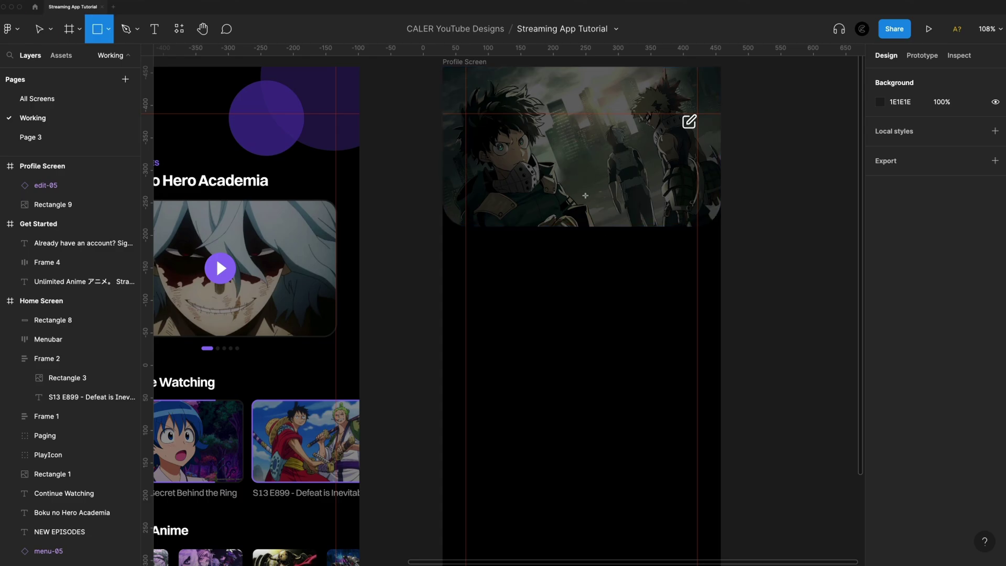
{"action": "mouse_move", "coordinate": [582, 196]}
{"action": "left_mouse_down"}
{"action": "mouse_move", "coordinate": [632, 166]}
{"action": "mouse_move", "coordinate": [624, 160]}
{"action": "mouse_move", "coordinate": [594, 212]}
{"action": "left_mouse_up"}
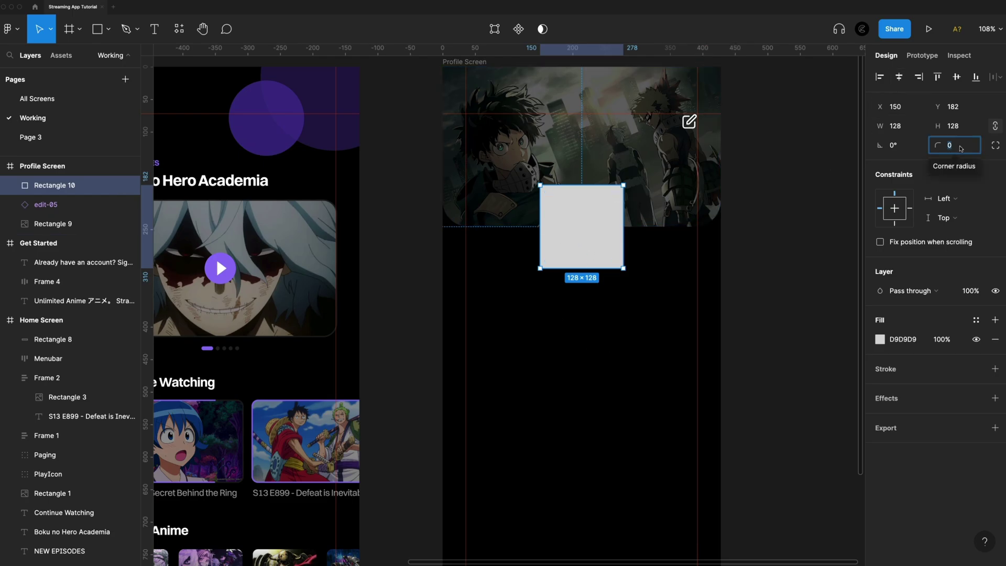
{"action": "left_click", "coordinate": [961, 148]}
{"action": "type", "text": "20"}
{"action": "key", "text": "Return"}
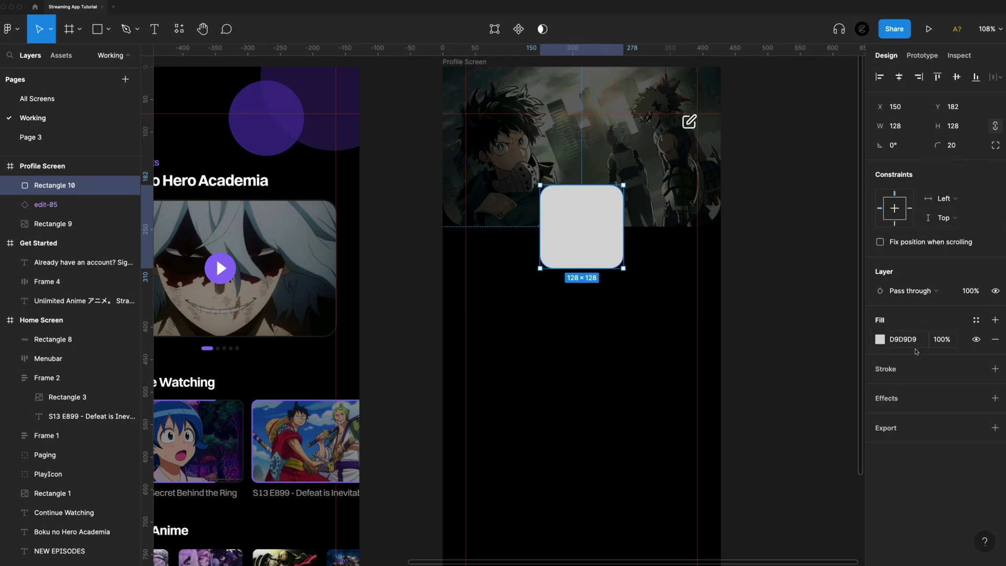
Give the avatar a 2 px Outside border in purple 9074F7 and begin an image fill
{"action": "left_click", "coordinate": [996, 369]}
{"action": "left_click", "coordinate": [887, 407]}
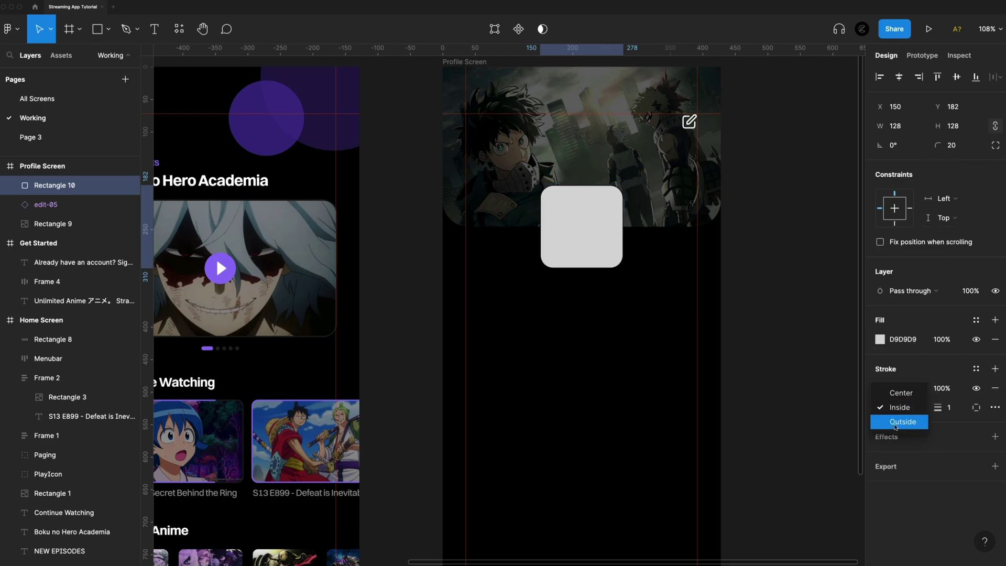
{"action": "left_click", "coordinate": [892, 426]}
{"action": "left_click", "coordinate": [956, 413]}
{"action": "type", "text": "2"}
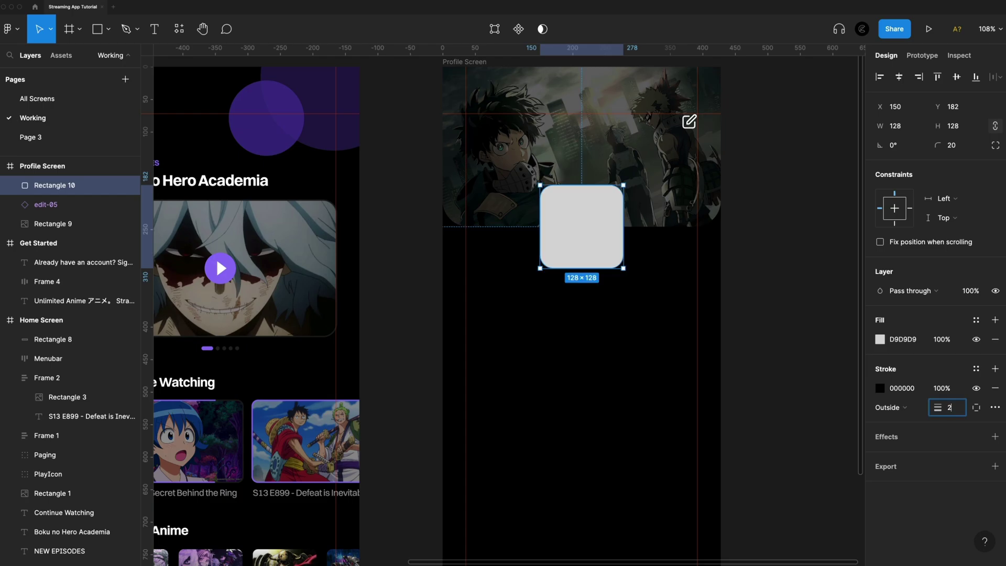
{"action": "key", "text": "Return"}
{"action": "left_click", "coordinate": [881, 389]}
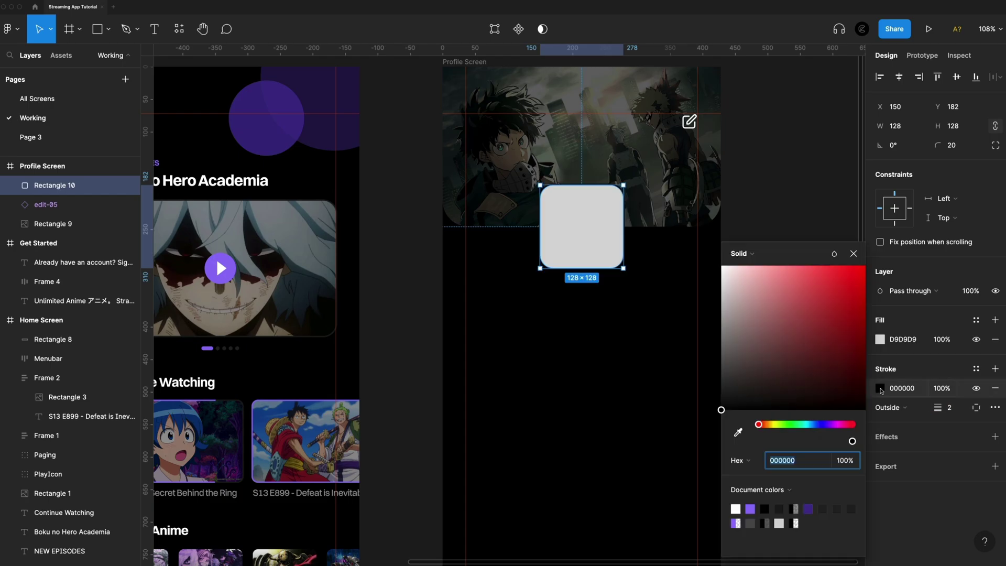
{"action": "left_click", "coordinate": [750, 509]}
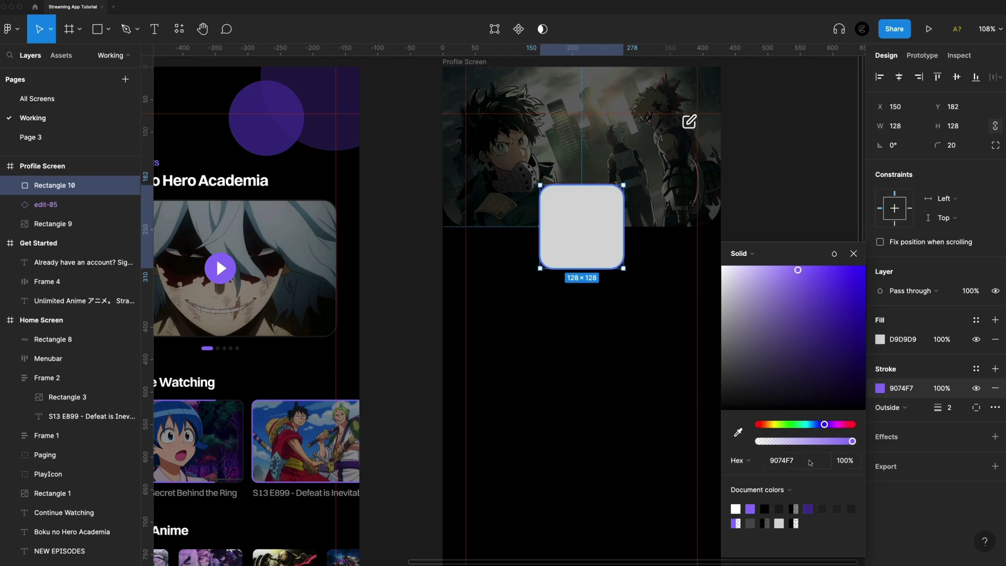
{"action": "left_click", "coordinate": [866, 269]}
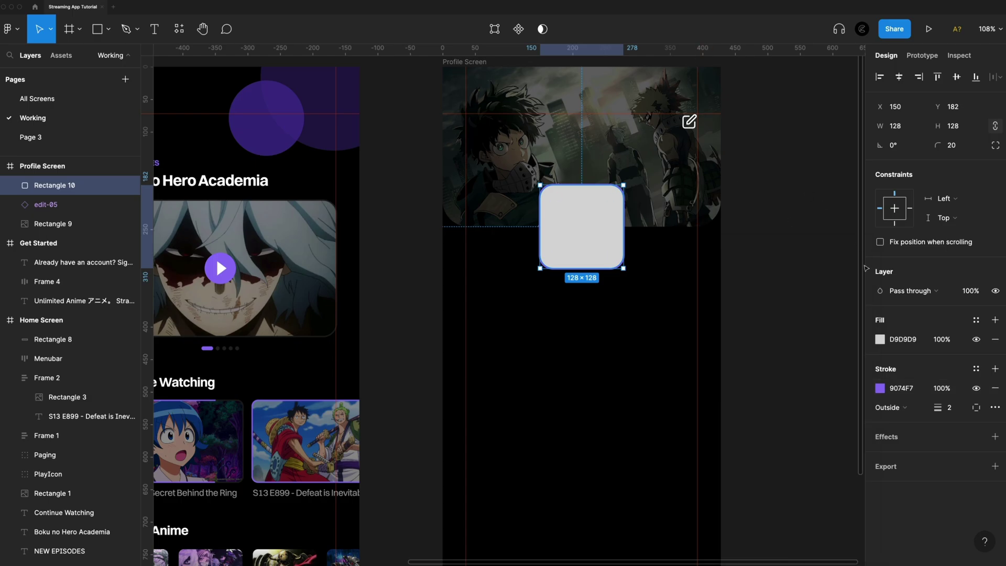
{"action": "left_click", "coordinate": [887, 337]}
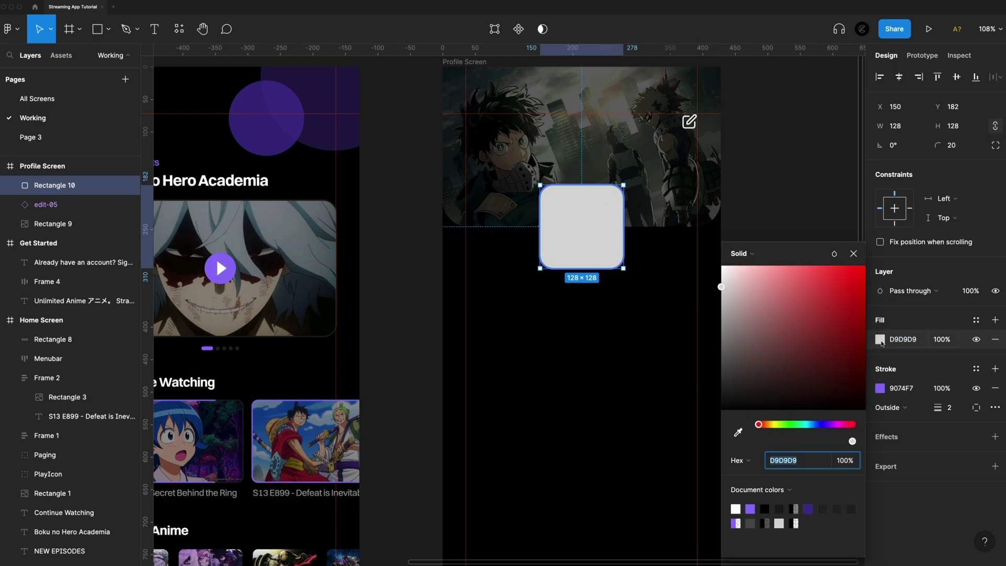
{"action": "left_click", "coordinate": [775, 253]}
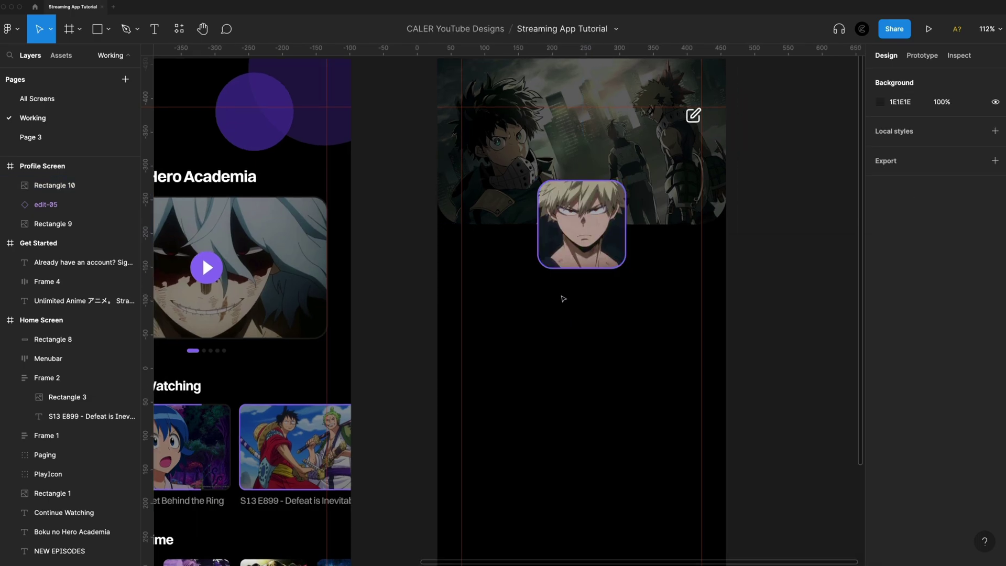
Add the profile name as 24 pt white text centred under the avatar, then duplicate it
{"action": "key", "text": "t"}
{"action": "left_click", "coordinate": [569, 296]}
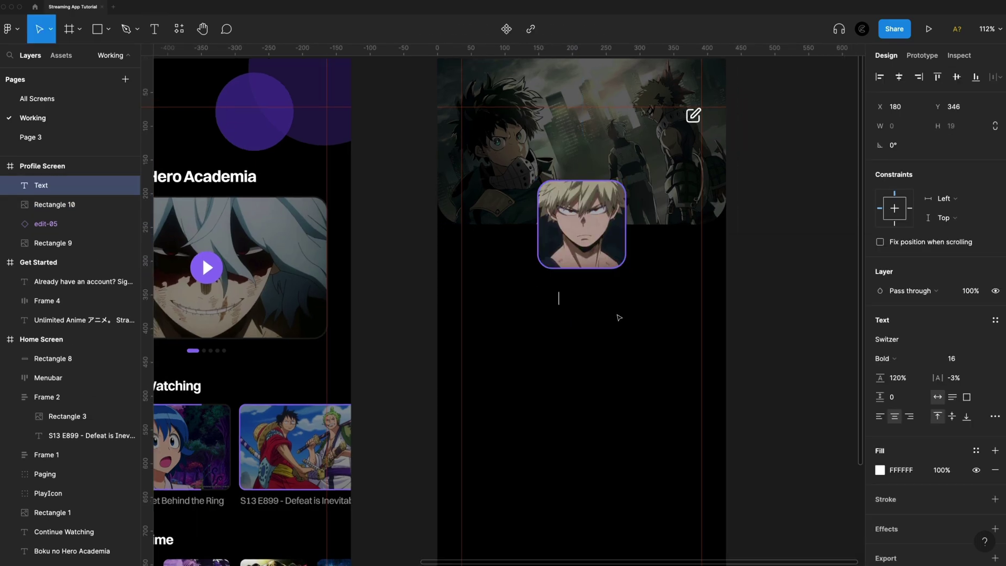
{"action": "key", "text": "Escape"}
{"action": "left_click", "coordinate": [968, 361]}
{"action": "type", "text": "24"}
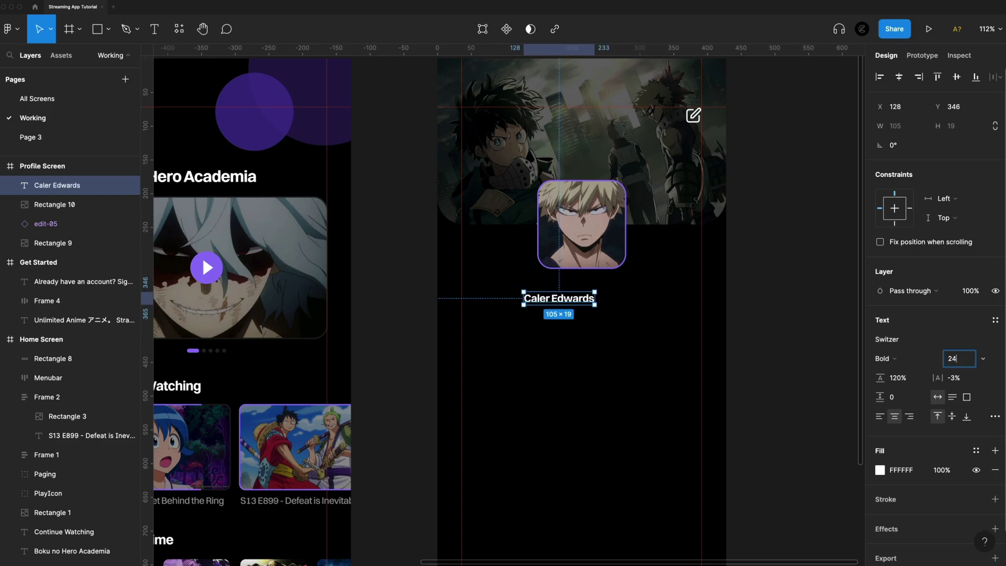
{"action": "key", "text": "Return"}
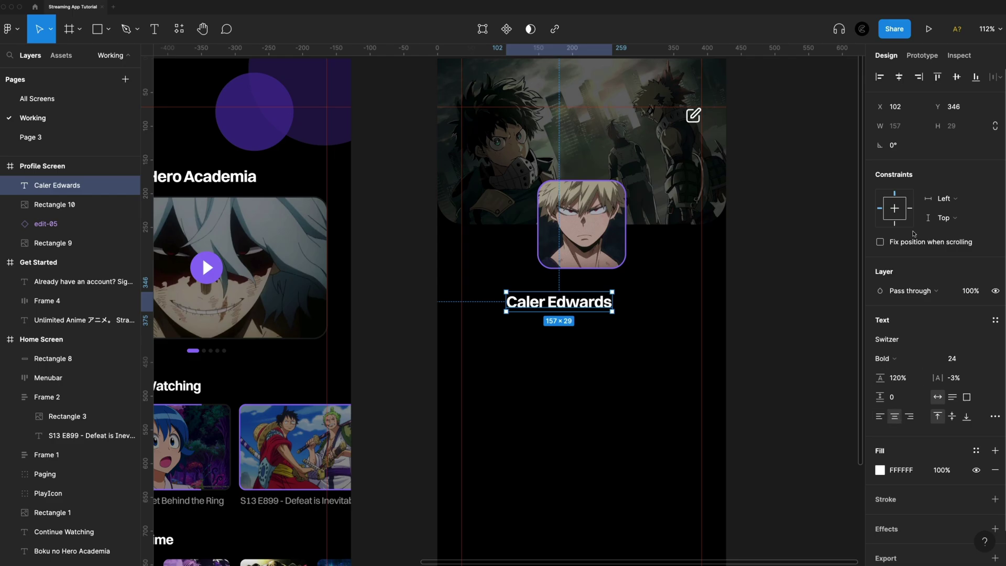
{"action": "left_click", "coordinate": [899, 76]}
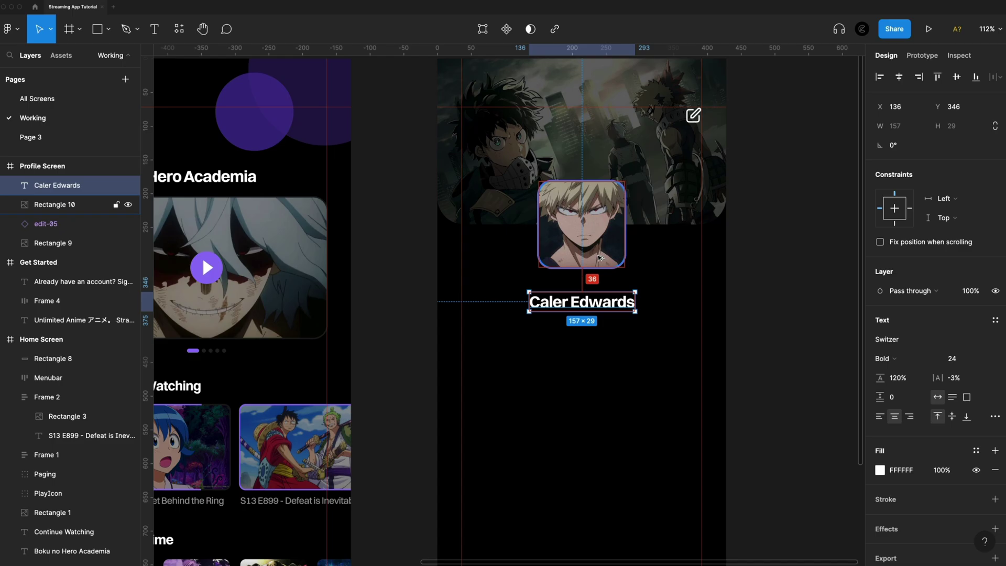
{"action": "key", "text": "ctrl+d"}
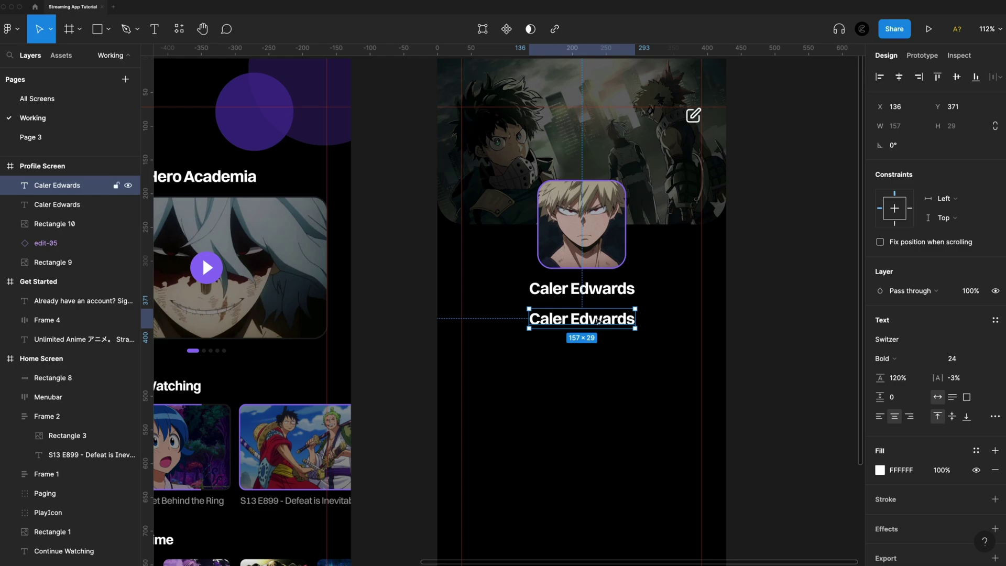
Set the duplicate text to 12 px and colour it purple 9074F7
{"action": "left_click", "coordinate": [967, 358]}
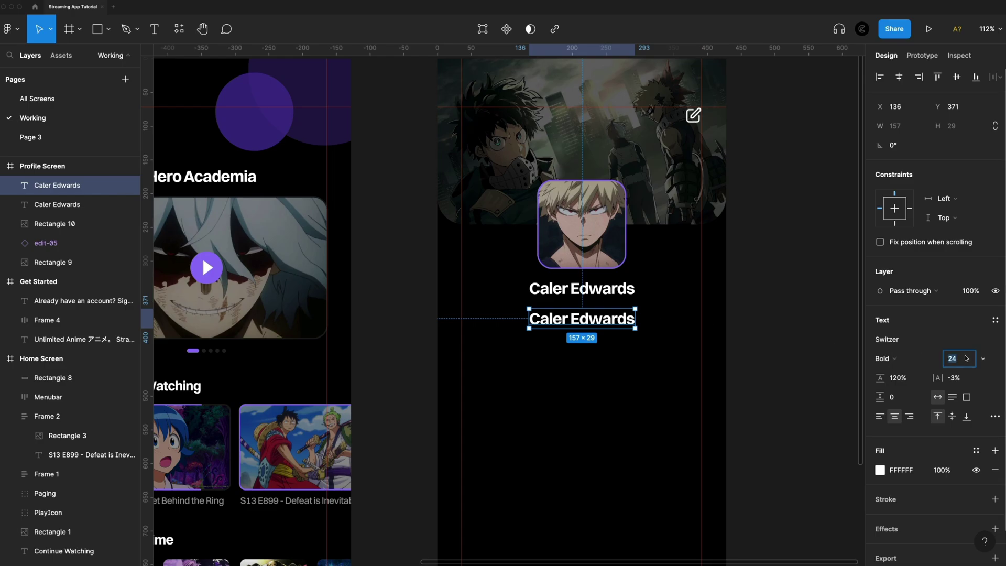
{"action": "type", "text": "12"}
{"action": "key", "text": "Return"}
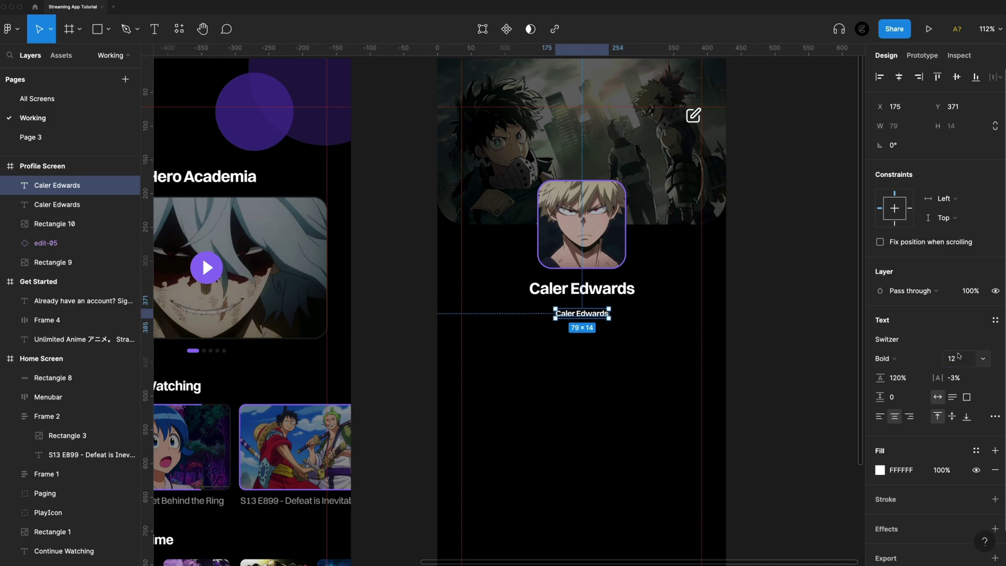
{"action": "left_click", "coordinate": [881, 470]}
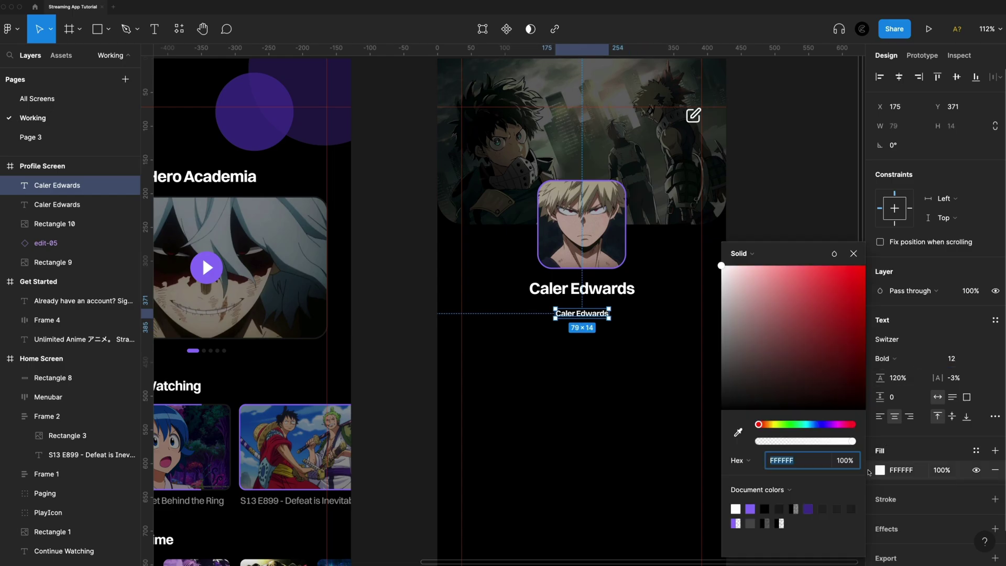
{"action": "left_click", "coordinate": [750, 509]}
Replace the duplicate's text with the pasted @-handle and nudge it up under the name
{"action": "double_click", "coordinate": [586, 315]}
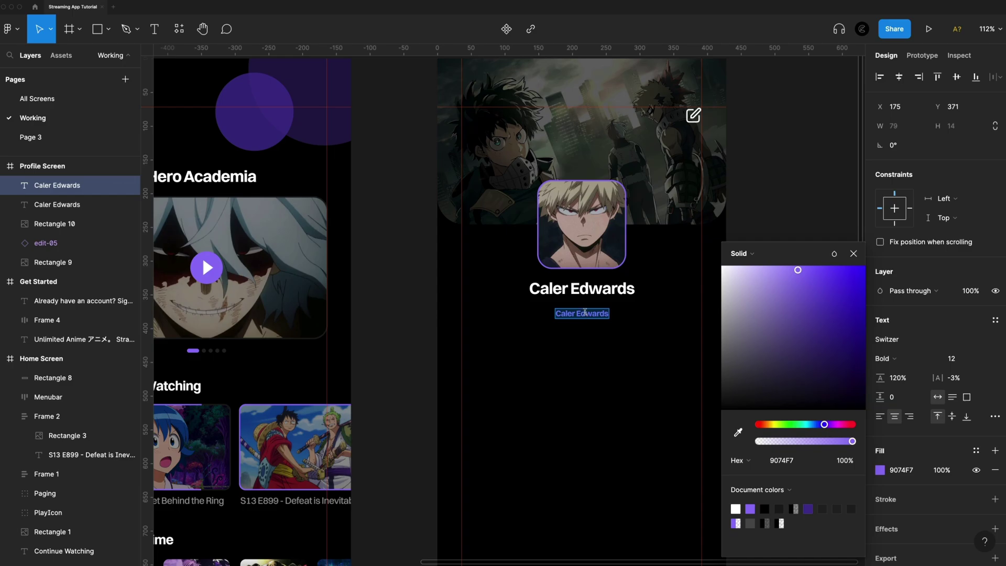
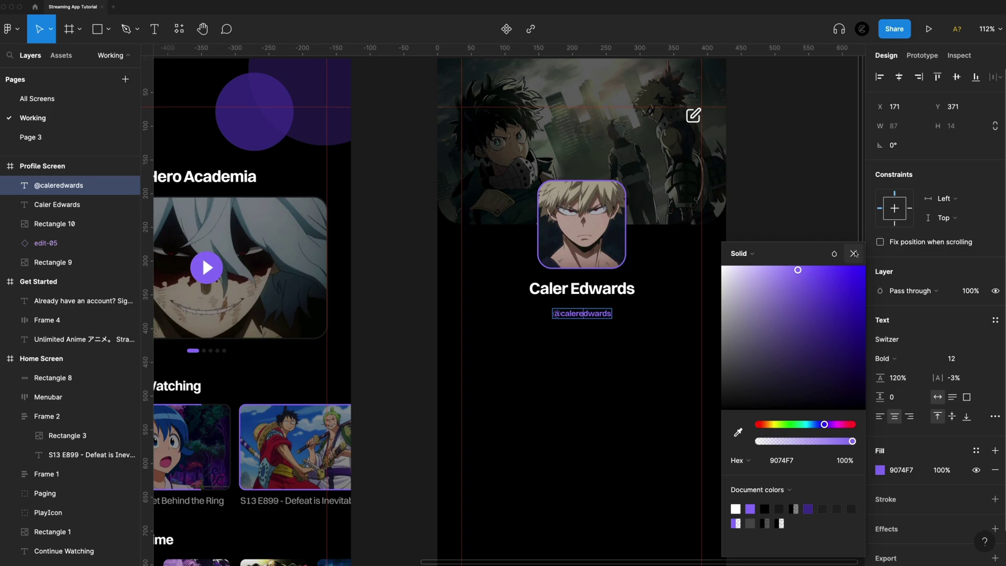
{"action": "left_click", "coordinate": [855, 254]}
{"action": "key", "text": "Escape"}
{"action": "key", "text": "Up"}
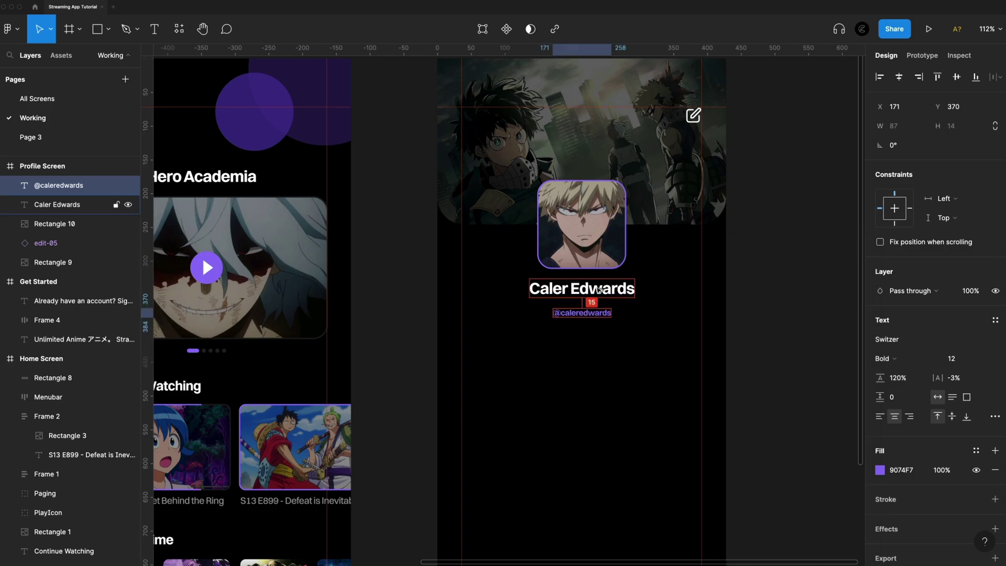
{"action": "key", "text": "Up"}
{"action": "key", "text": "Up"}
{"action": "key", "text": "Up"}
{"action": "key", "text": "Up"}
{"action": "key", "text": "Up"}
{"action": "key", "text": "Up"}
{"action": "key", "text": "Up"}
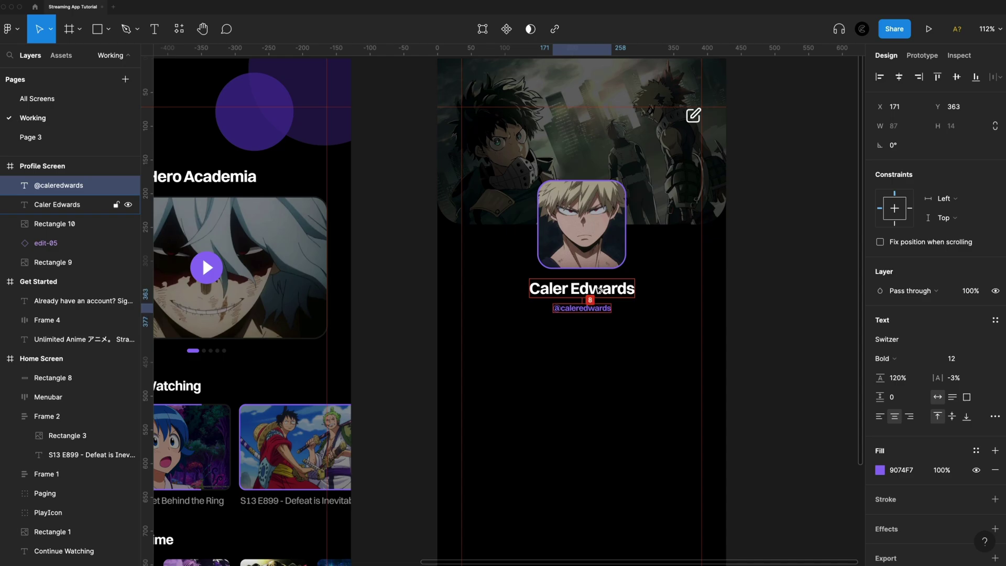
{"action": "key", "text": "Up"}
{"action": "key", "text": "Up"}
{"action": "key", "text": "Up"}
{"action": "key", "text": "Up"}
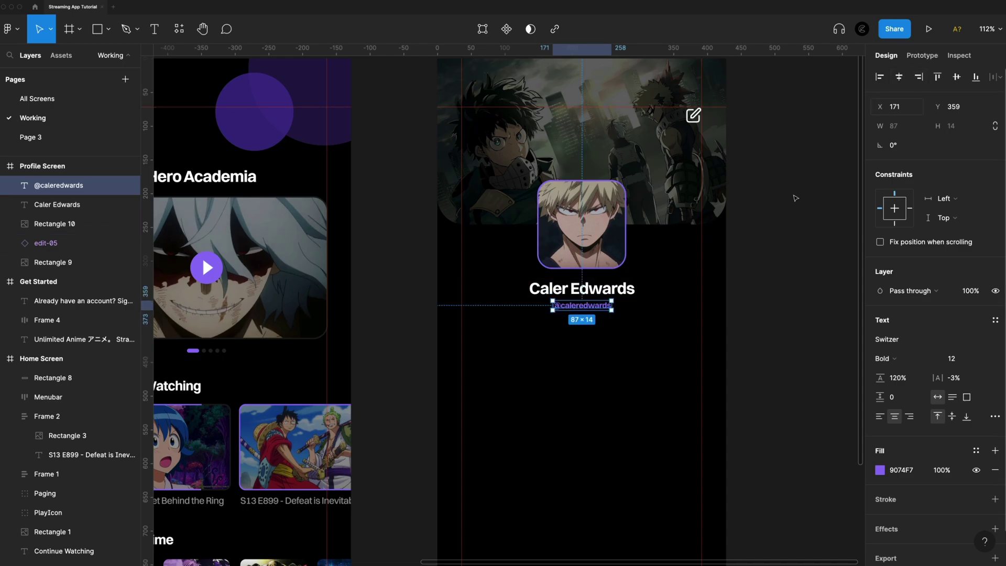
{"action": "left_click", "coordinate": [591, 382]}
{"action": "scroll", "coordinate": [614, 370], "scroll_direction": "down", "scroll_amount": 1}
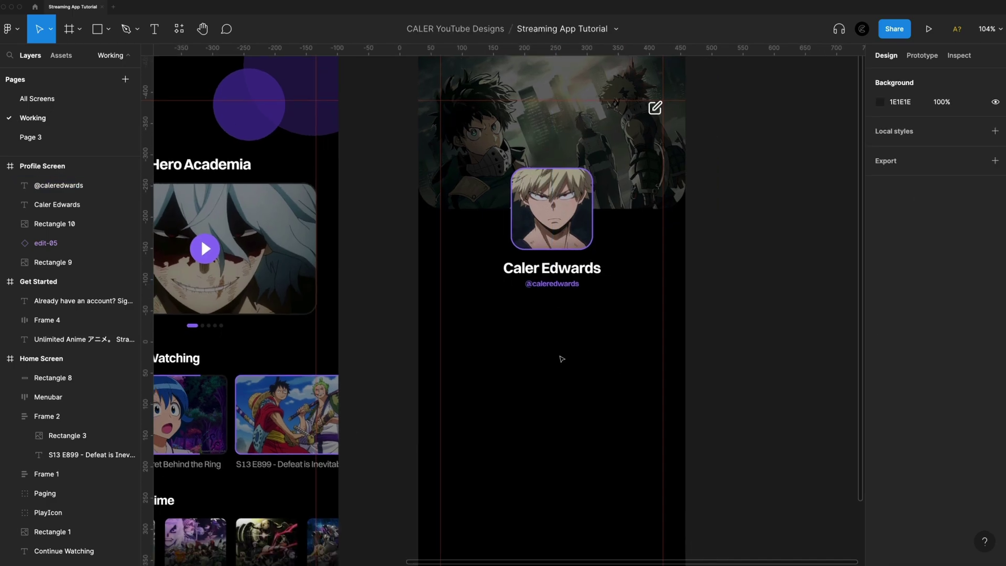
{"action": "scroll", "coordinate": [560, 355], "scroll_direction": "down", "scroll_amount": 1}
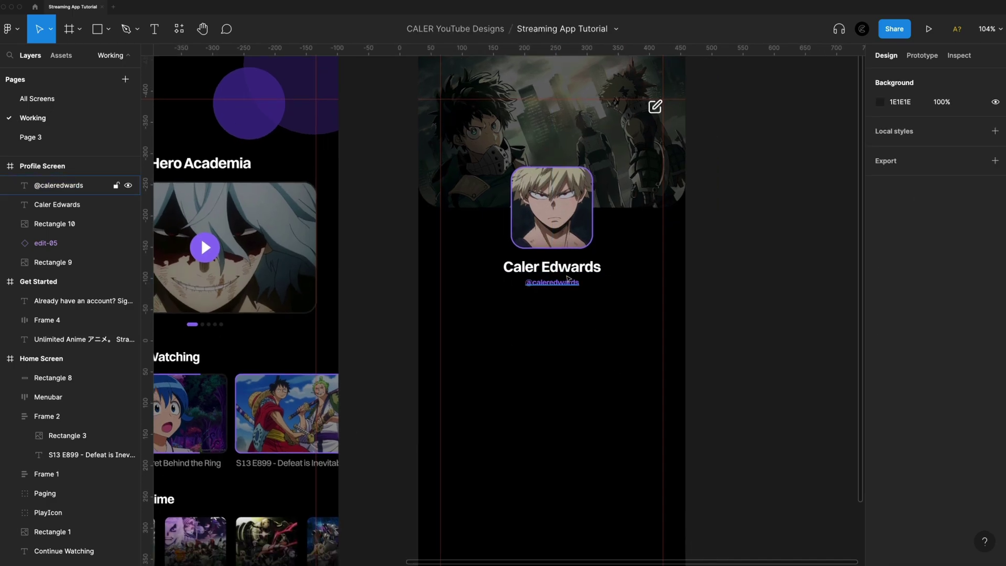
Copy the name text, retype it as Watched, and place it down-left below the handle
{"action": "left_click_drag", "start_coordinate": [569, 271], "coordinate": [524, 316]}
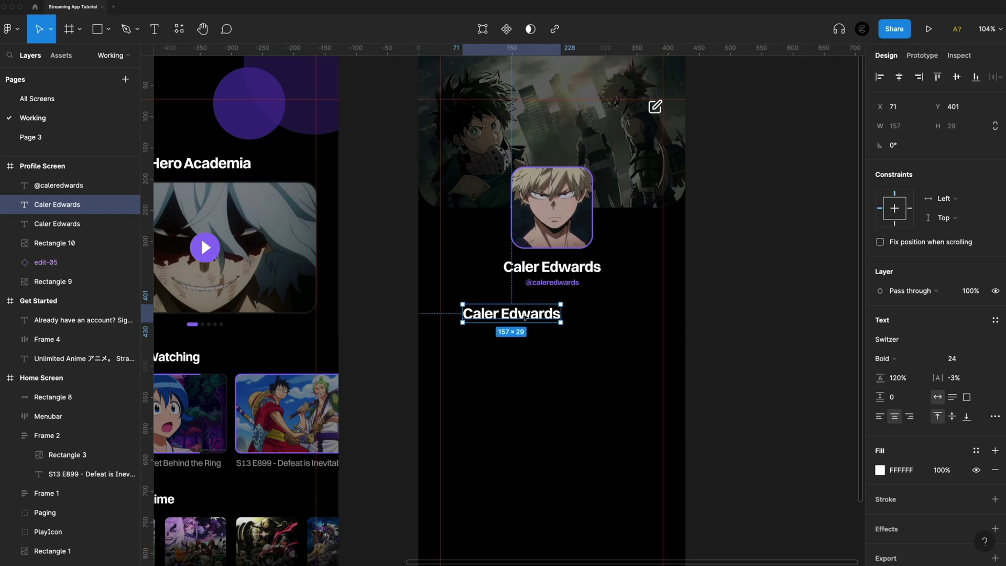
{"action": "double_click", "coordinate": [523, 313]}
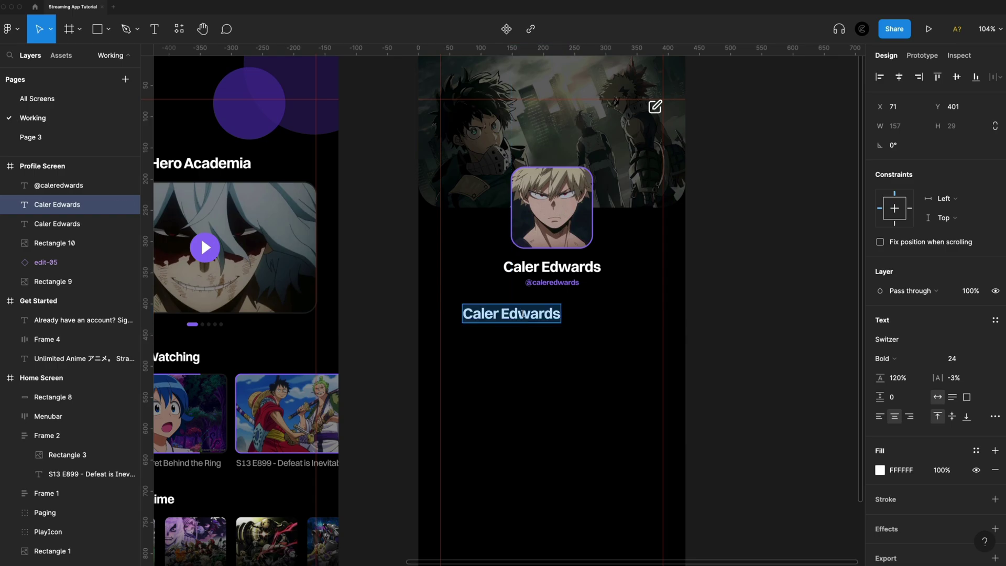
{"action": "type", "text": "Watched"}
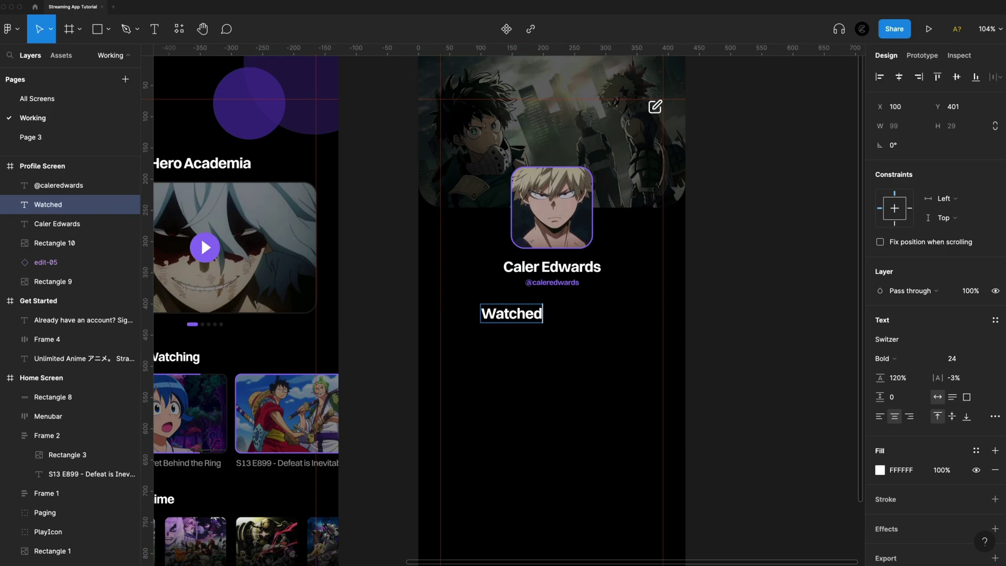
{"action": "key", "text": "Escape"}
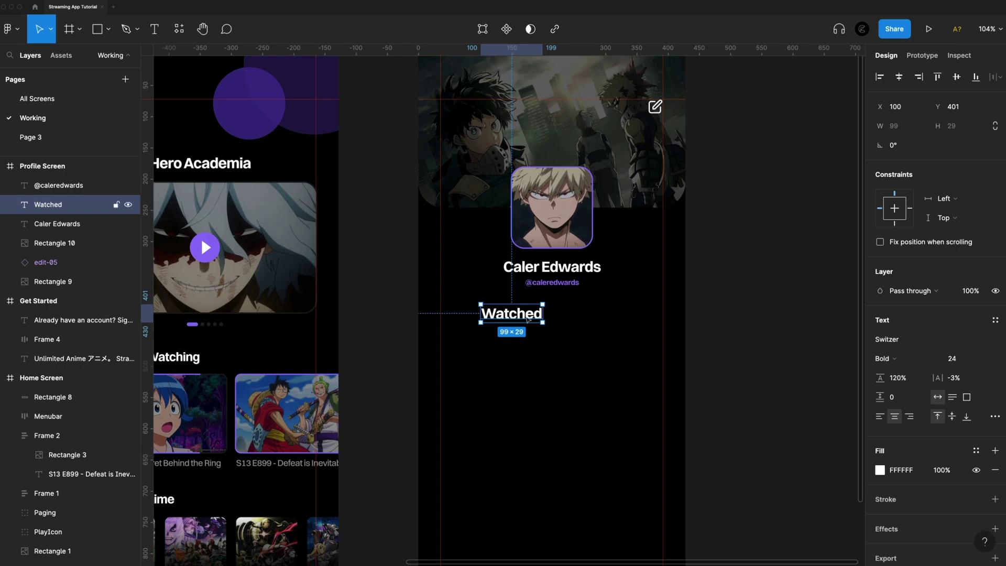
{"action": "left_click_drag", "start_coordinate": [528, 319], "coordinate": [509, 351]}
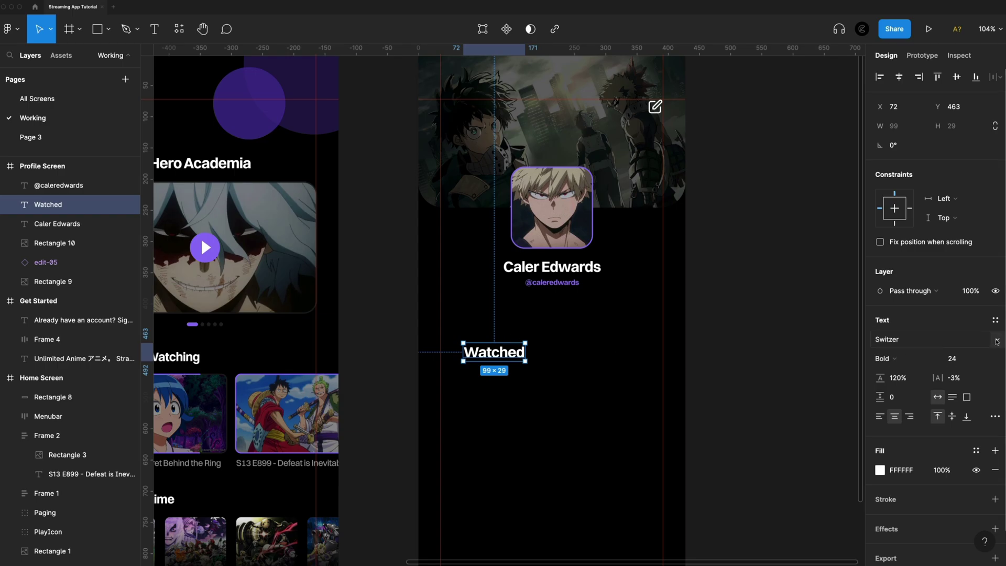
Style the Watched label 14 px Medium at 60% opacity, then duplicate it above itself
{"action": "left_click", "coordinate": [963, 359]}
{"action": "type", "text": "14"}
{"action": "key", "text": "Return"}
{"action": "left_click", "coordinate": [917, 361]}
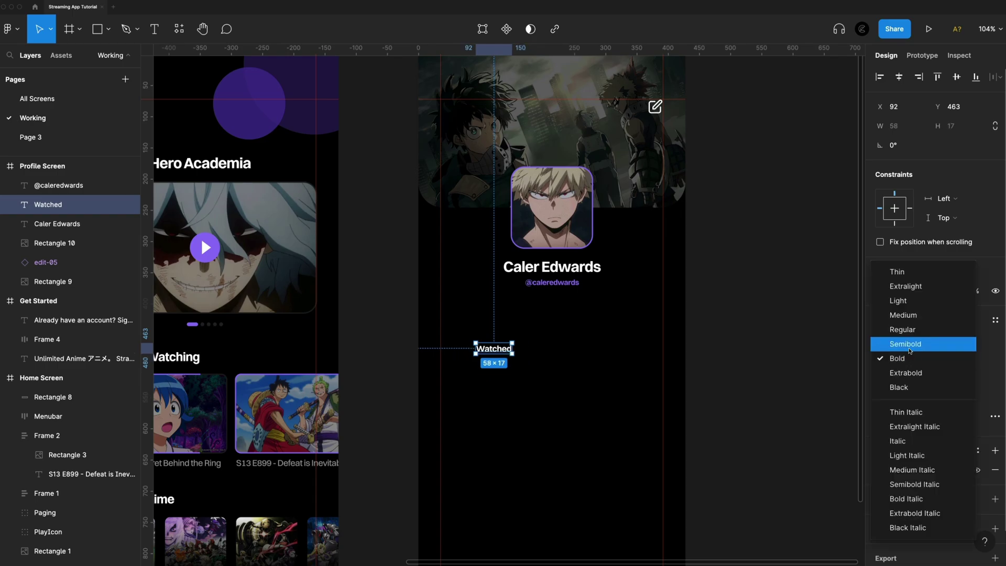
{"action": "left_click", "coordinate": [905, 316]}
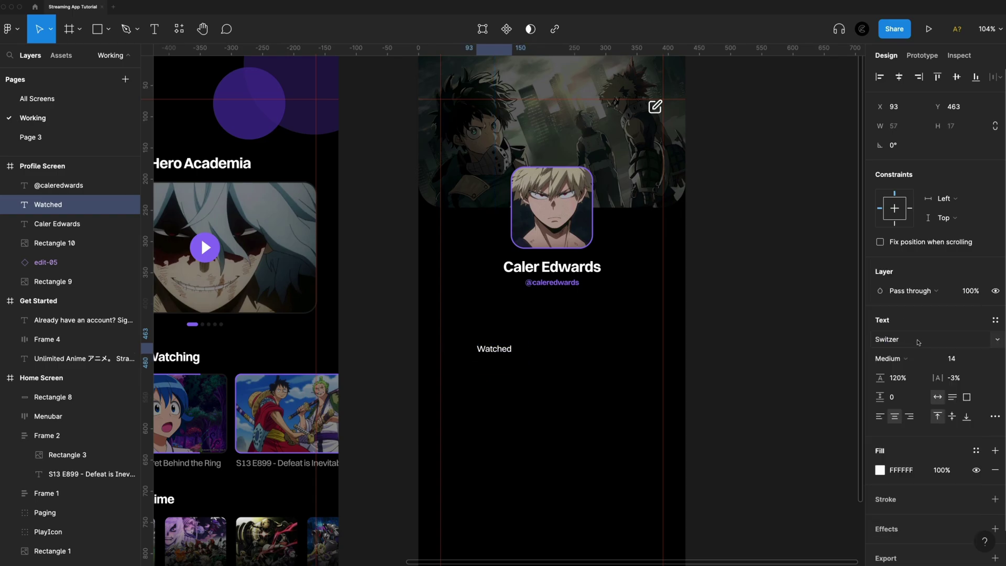
{"action": "key", "text": "6"}
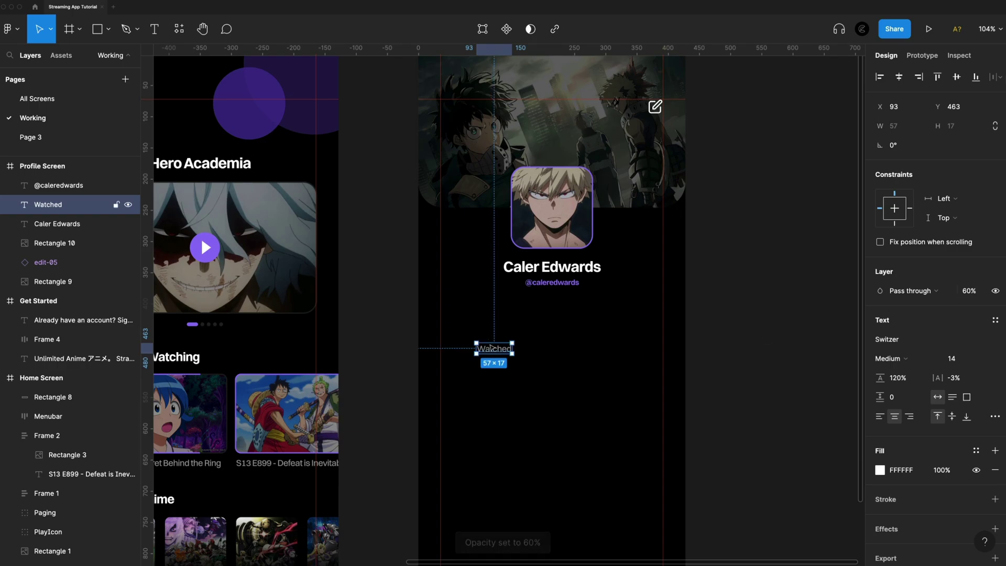
{"action": "left_click", "coordinate": [513, 365]}
{"action": "left_click", "coordinate": [494, 348]}
{"action": "scroll", "coordinate": [496, 349], "scroll_direction": "up", "scroll_amount": 5}
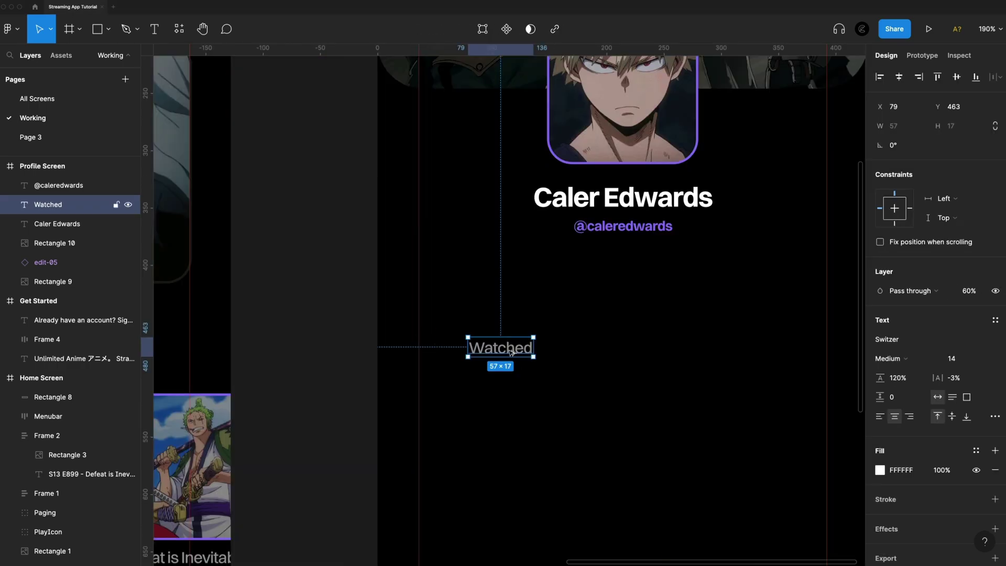
{"action": "left_click_drag", "start_coordinate": [511, 350], "coordinate": [511, 312]}
Retype the duplicated label as 50.3d and set its size to 16
{"action": "double_click", "coordinate": [509, 309]}
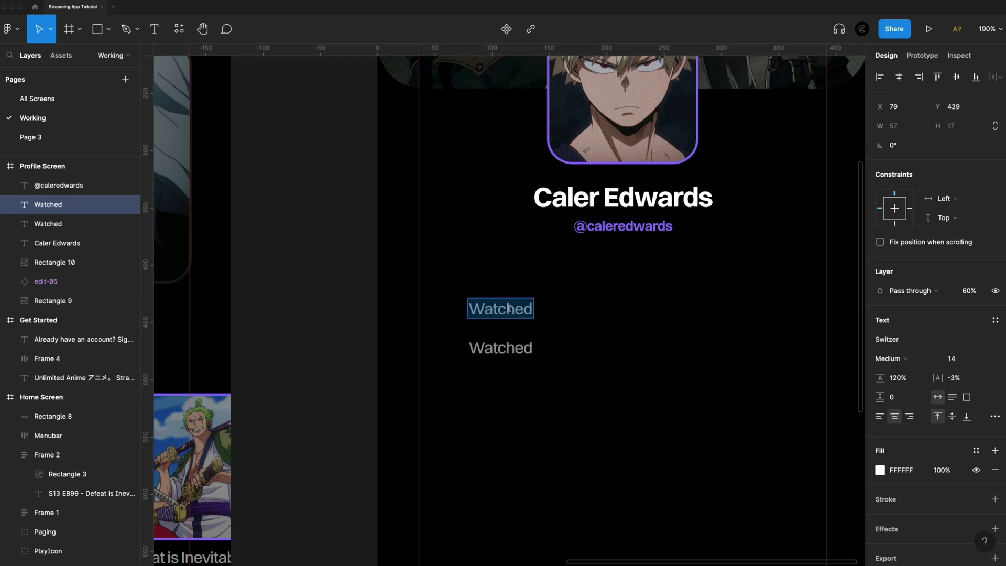
{"action": "type", "text": "50.3d"}
{"action": "key", "text": "Escape"}
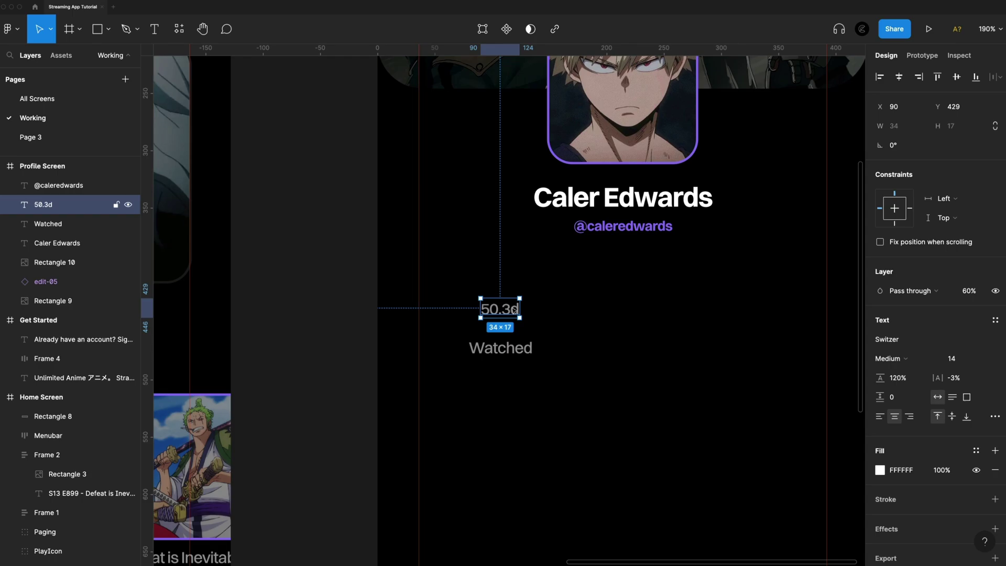
{"action": "left_click", "coordinate": [952, 359]}
{"action": "type", "text": "16"}
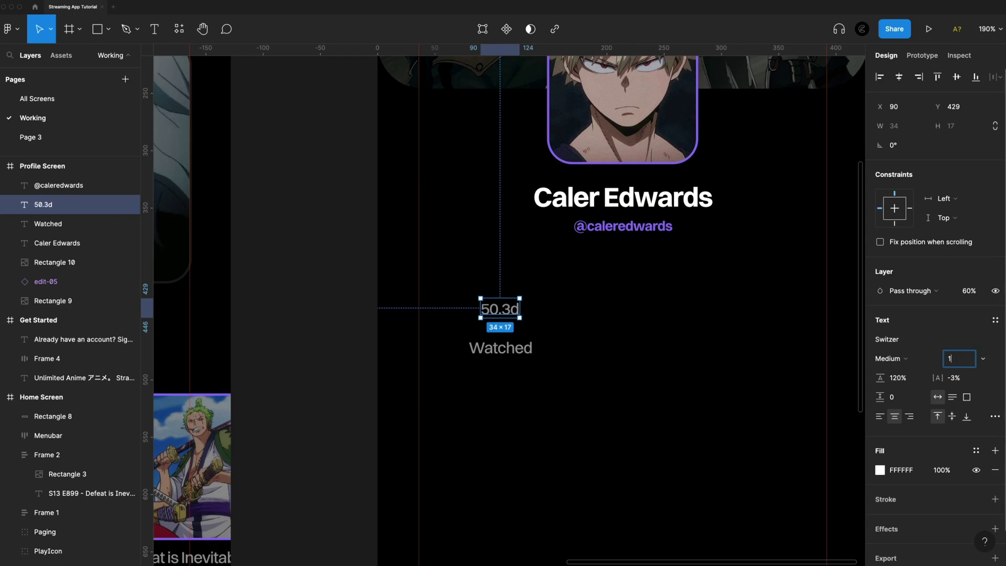
{"action": "key", "text": "Return"}
Restore 50.3d to 100% opacity and set its weight to Extrabold
{"action": "left_click", "coordinate": [970, 291]}
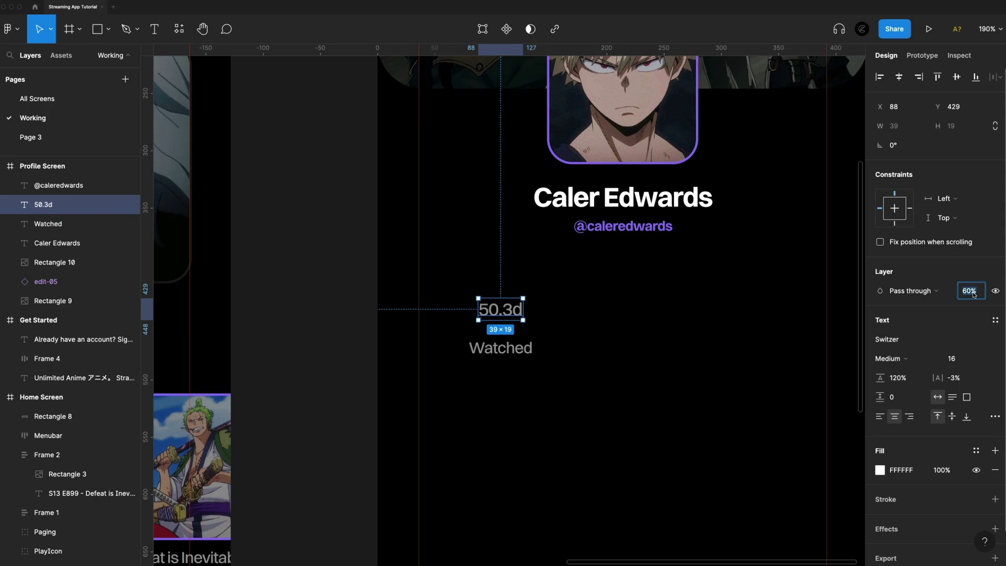
{"action": "type", "text": "100"}
{"action": "key", "text": "Return"}
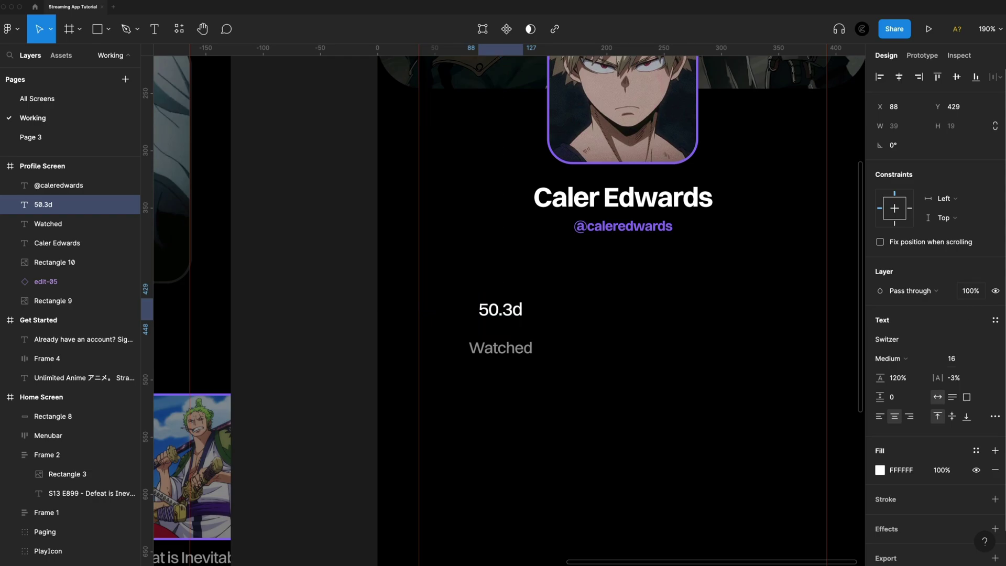
{"action": "left_click", "coordinate": [918, 361]}
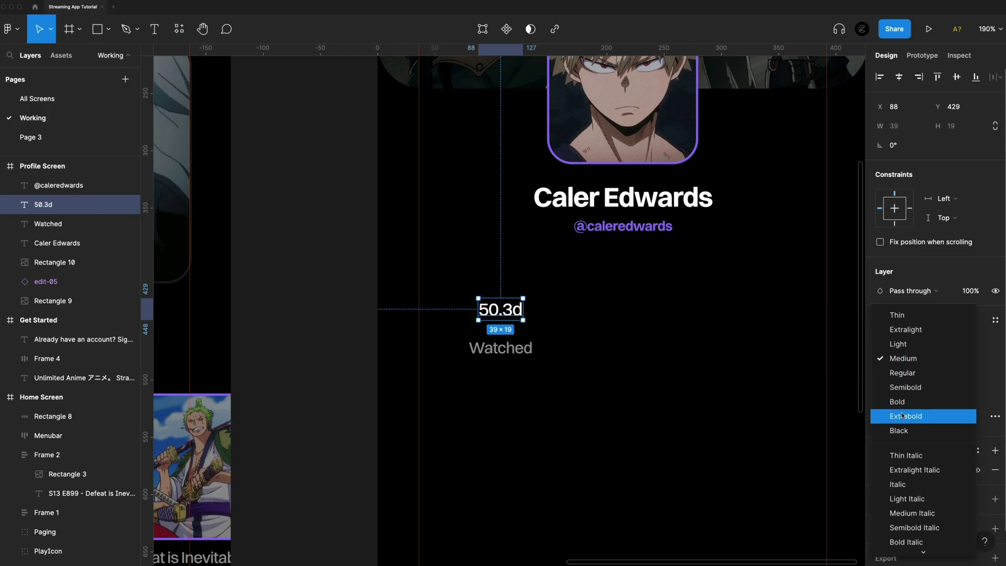
{"action": "left_click", "coordinate": [902, 415]}
Wrap 50.3d and Watched in a centred auto-layout frame with gap 4, then duplicate it rightward
{"action": "left_click_drag", "start_coordinate": [568, 378], "coordinate": [481, 291]}
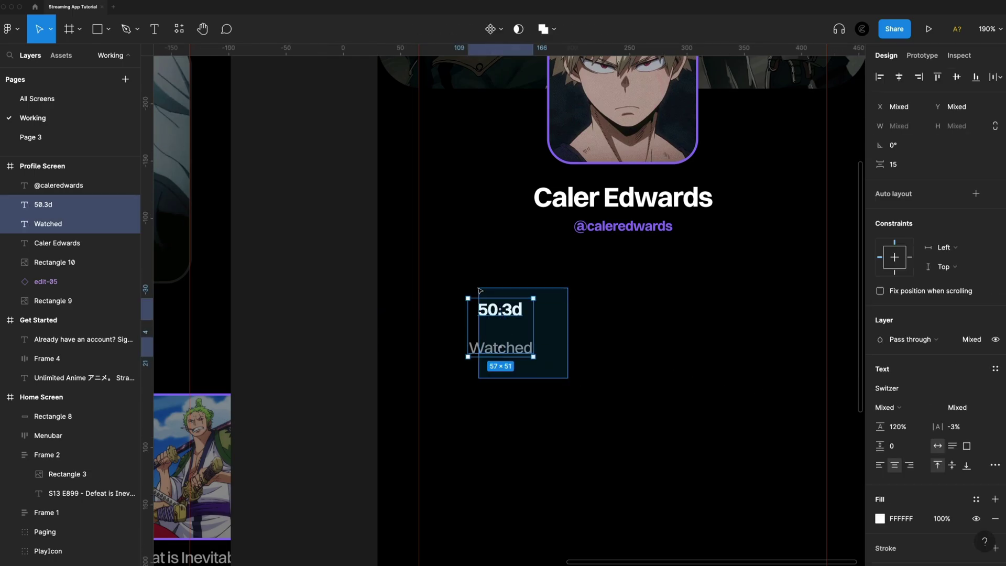
{"action": "key", "text": "shift+a"}
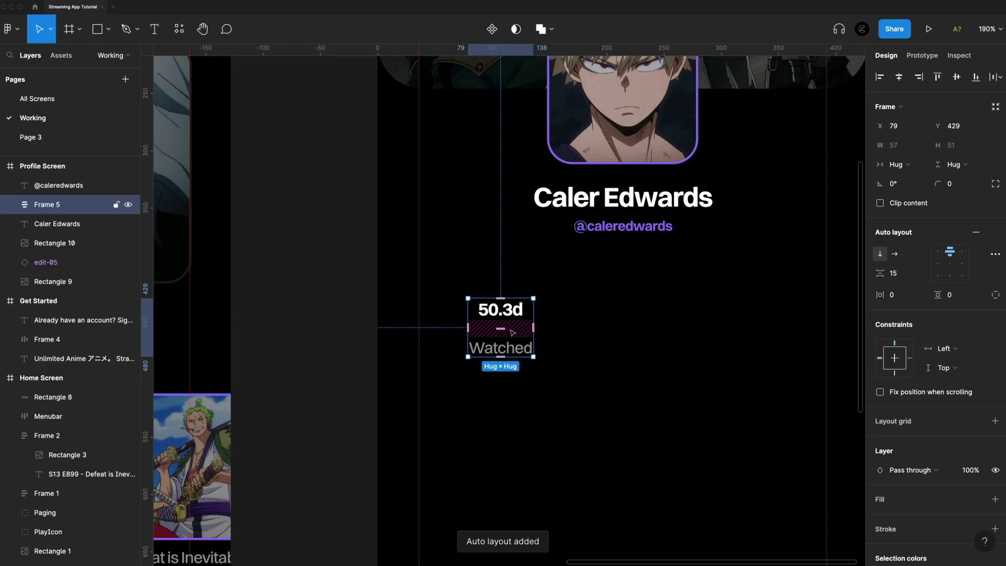
{"action": "left_click", "coordinate": [951, 266]}
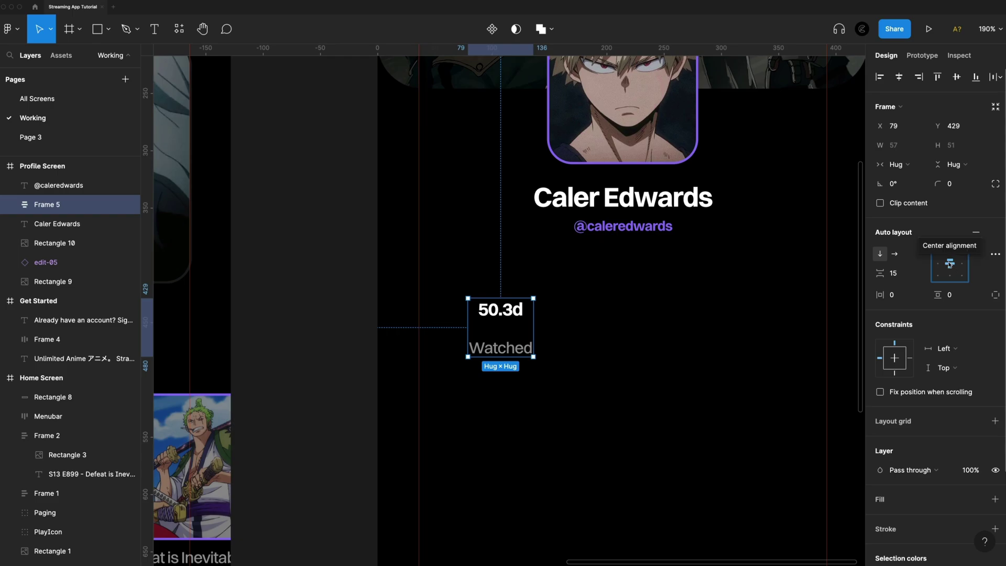
{"action": "left_click", "coordinate": [910, 277]}
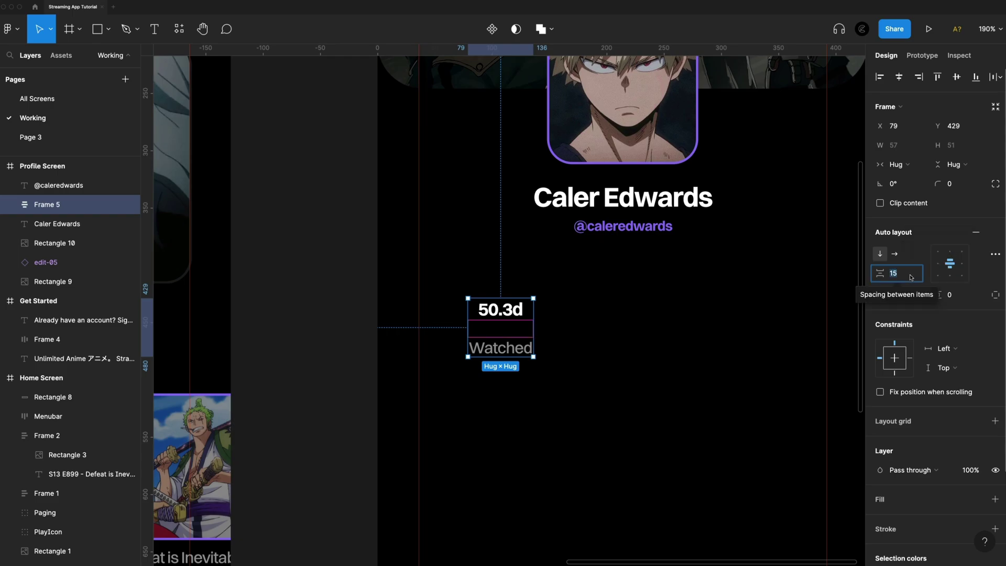
{"action": "type", "text": "4"}
{"action": "key", "text": "Return"}
{"action": "left_click", "coordinate": [620, 356]}
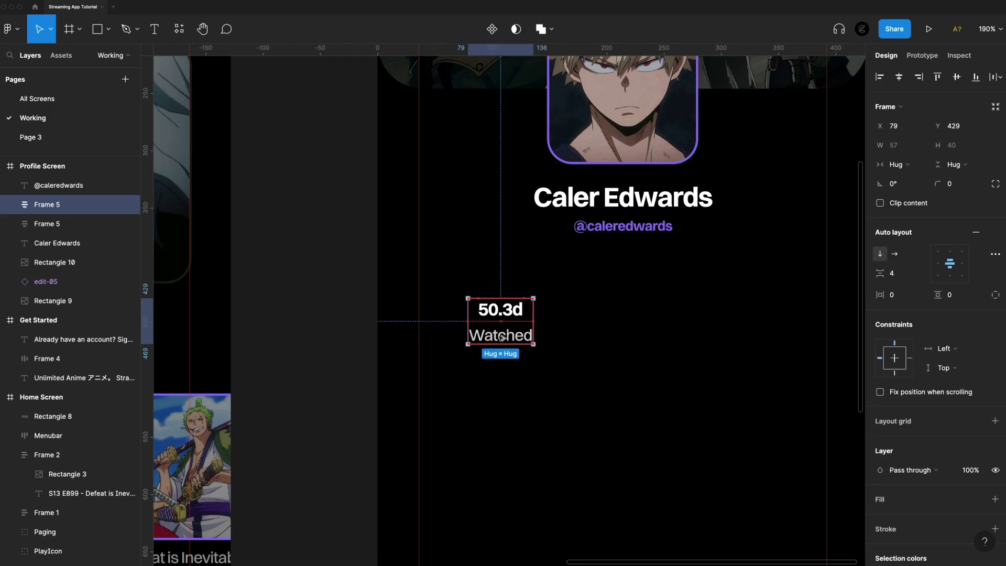
{"action": "left_click_drag", "start_coordinate": [502, 335], "coordinate": [621, 335]}
Change the copied stat group's texts to 70 and Completed
{"action": "double_click", "coordinate": [629, 311]}
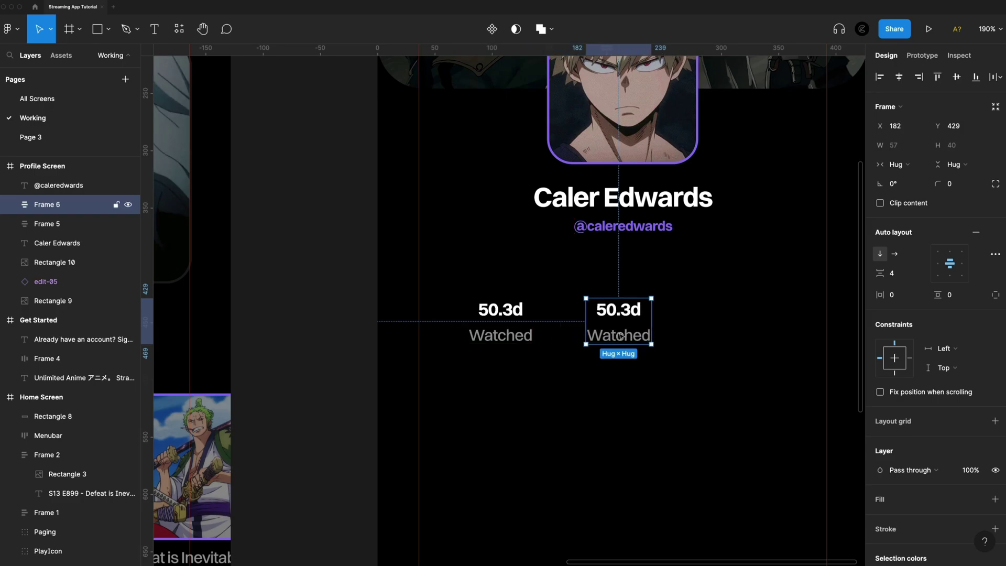
{"action": "double_click", "coordinate": [629, 311]}
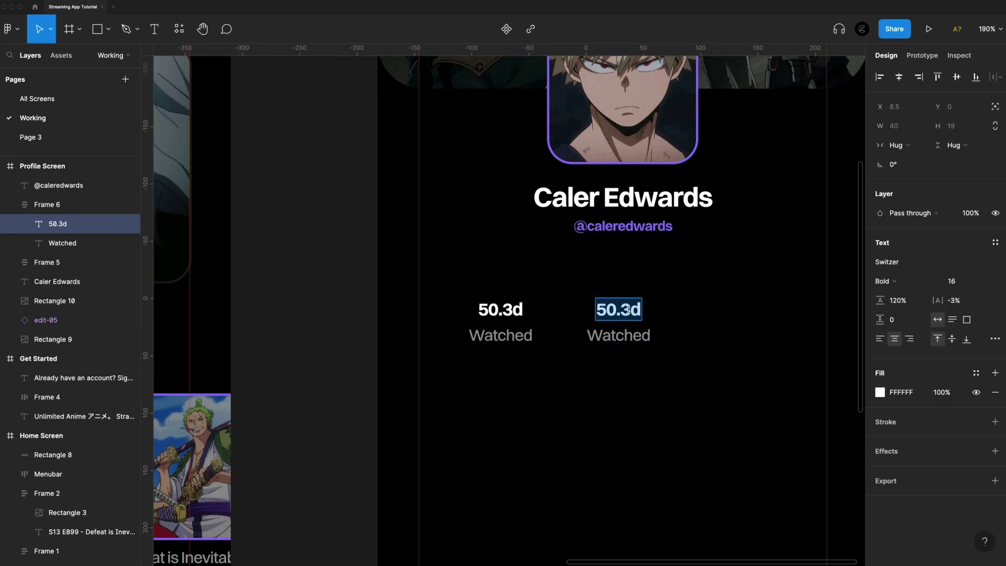
{"action": "type", "text": "70"}
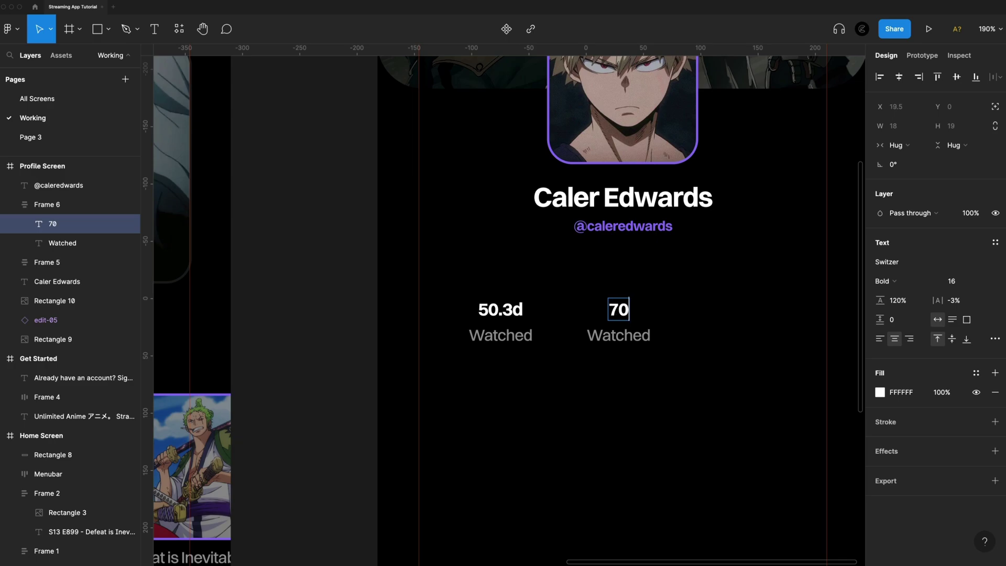
{"action": "double_click", "coordinate": [612, 333]}
{"action": "type", "text": "Completed"}
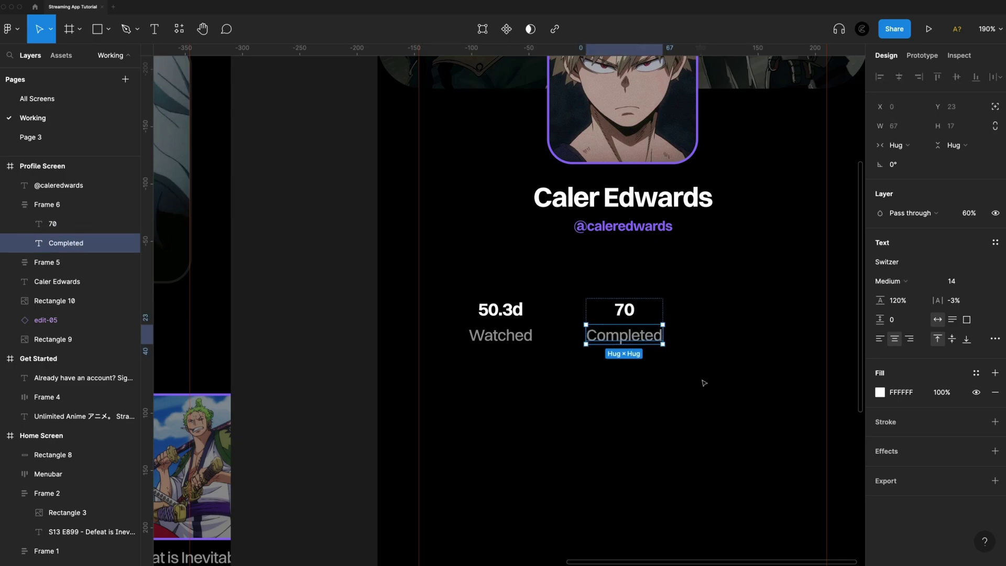
{"action": "left_click", "coordinate": [702, 380]}
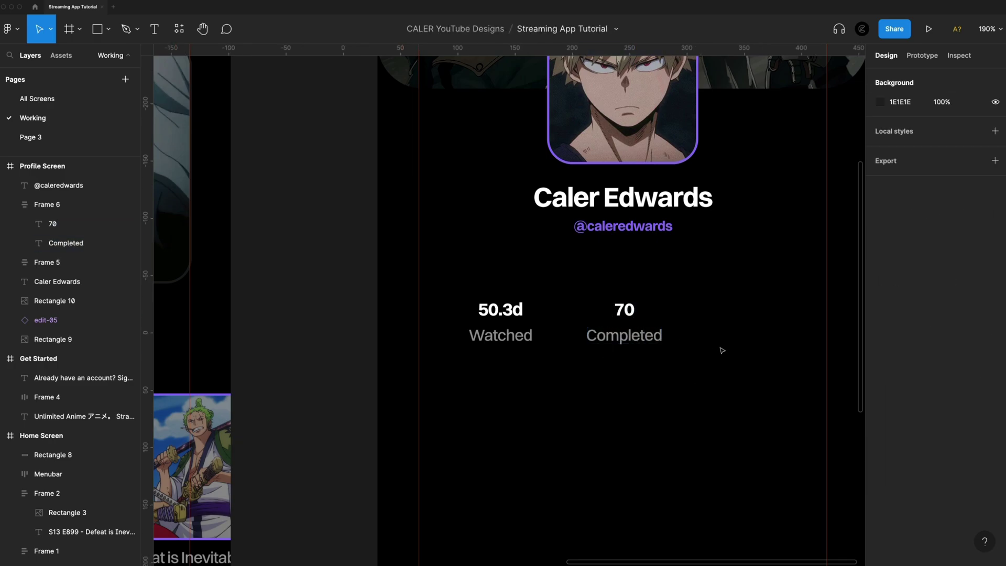
Add a third stat group further right reading 1.3k Followers
{"action": "left_click_drag", "start_coordinate": [636, 332], "coordinate": [758, 336]}
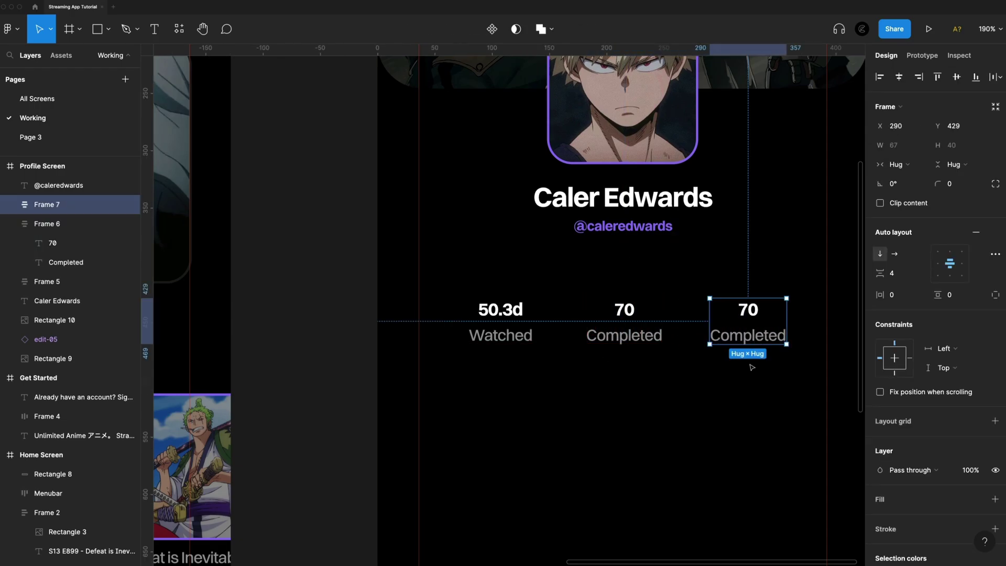
{"action": "double_click", "coordinate": [745, 338]}
{"action": "double_click", "coordinate": [744, 338]}
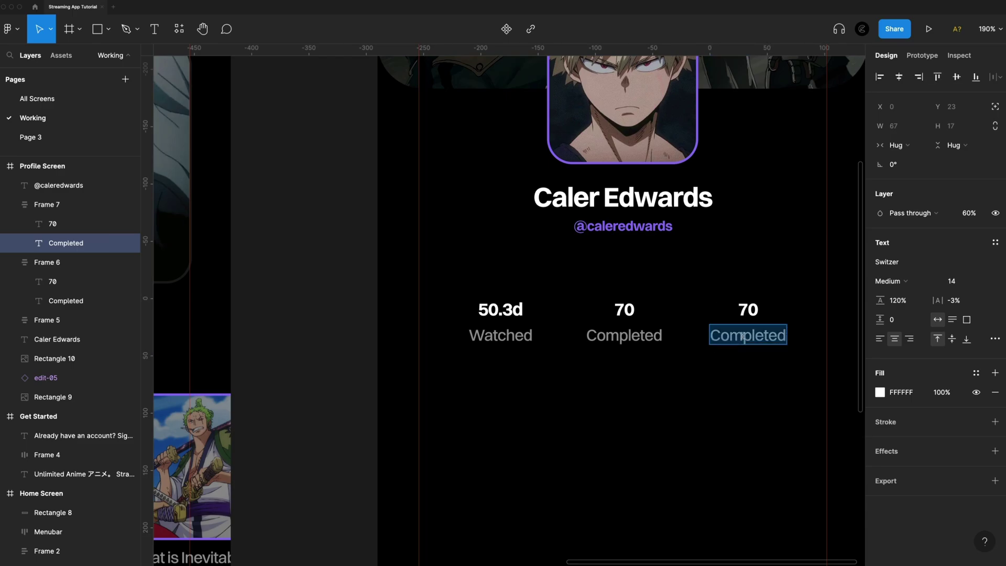
{"action": "type", "text": "Followers"}
{"action": "double_click", "coordinate": [748, 310]}
{"action": "type", "text": "1.3k"}
{"action": "left_click", "coordinate": [770, 372]}
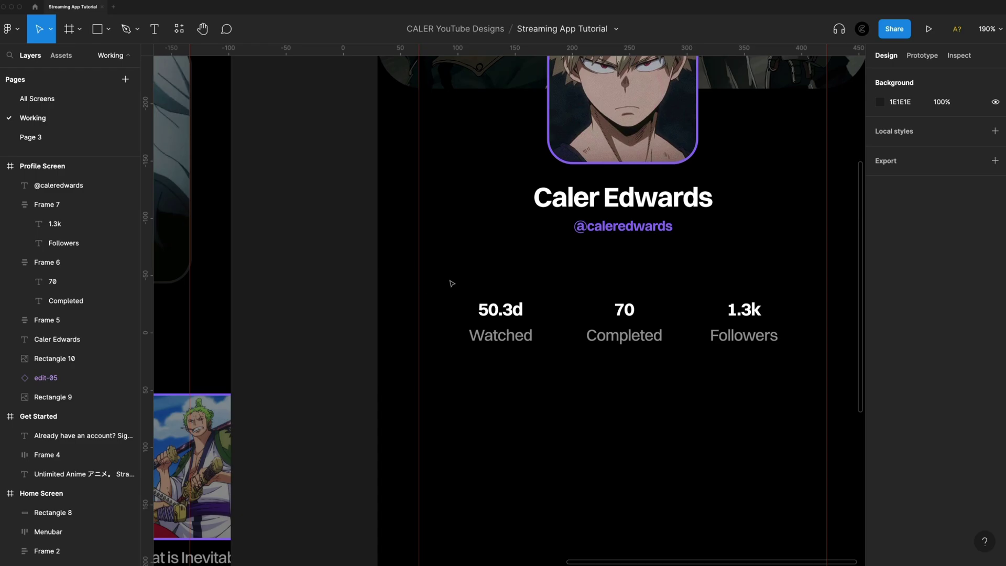
Combine the three stat groups into one auto-layout row with a 48 gap
{"action": "left_click_drag", "start_coordinate": [439, 262], "coordinate": [836, 380]}
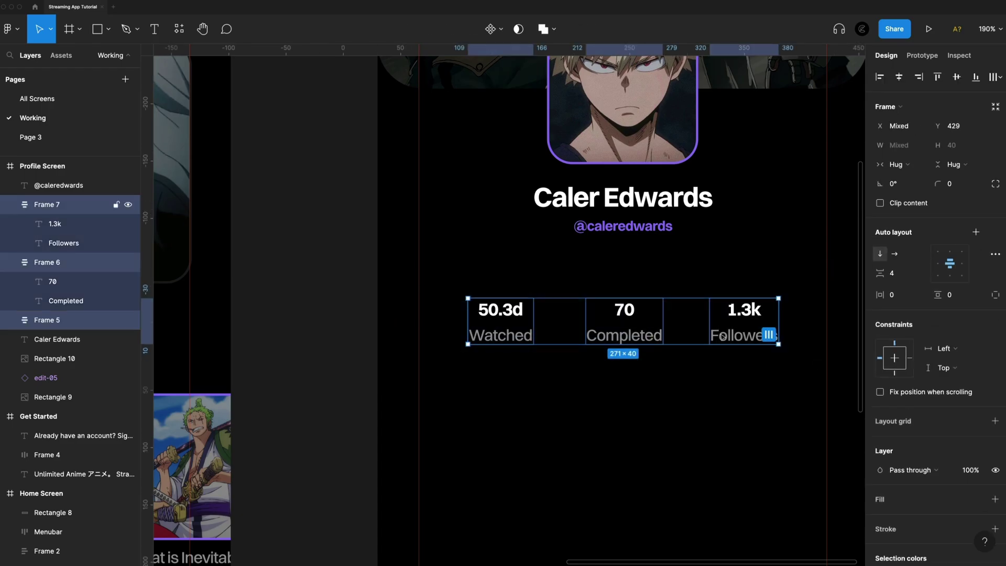
{"action": "key", "text": "shift+a"}
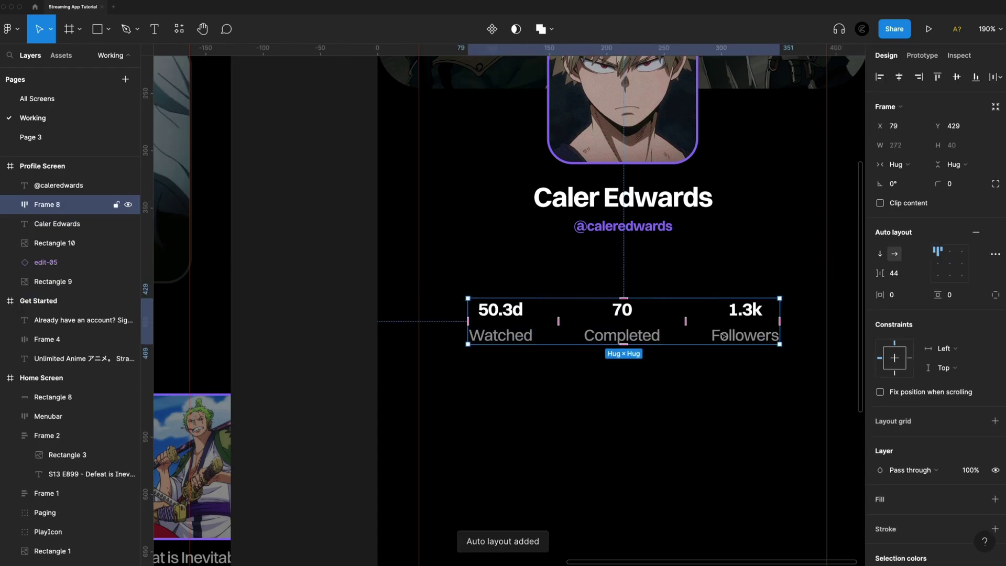
{"action": "left_click", "coordinate": [909, 276]}
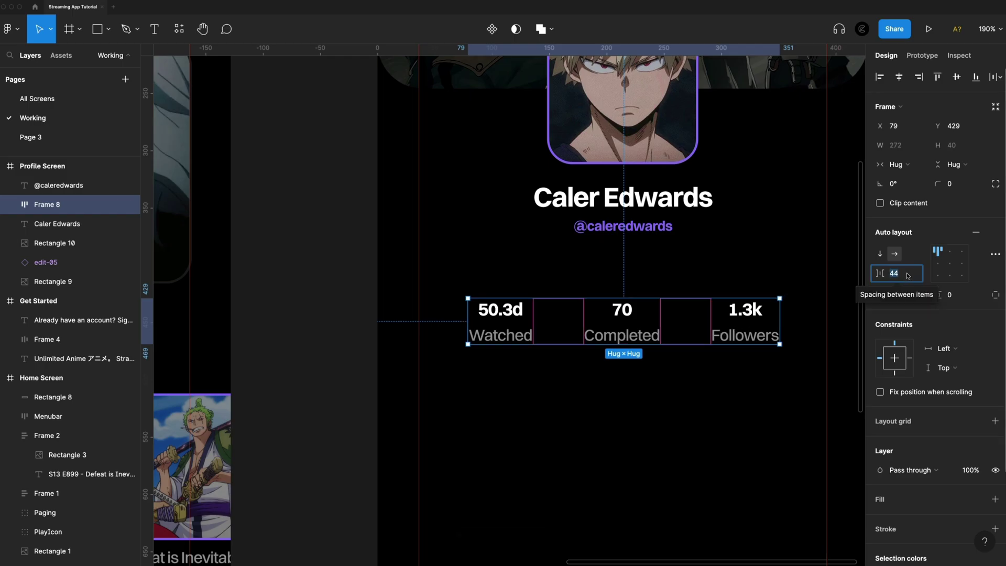
{"action": "type", "text": "48"}
{"action": "key", "text": "Return"}
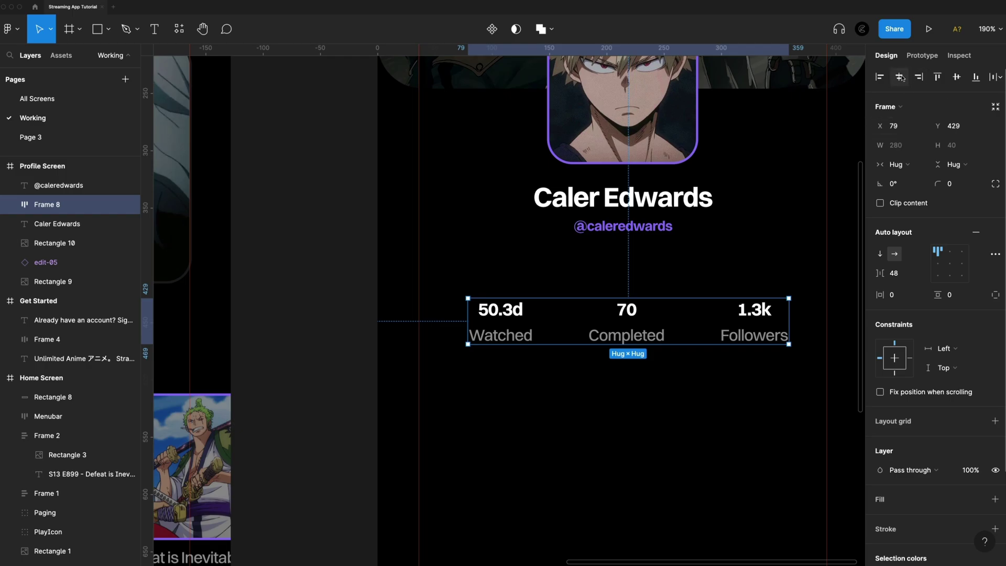
Centre the stats row horizontally and nudge it up toward the handle
{"action": "left_click", "coordinate": [901, 77]}
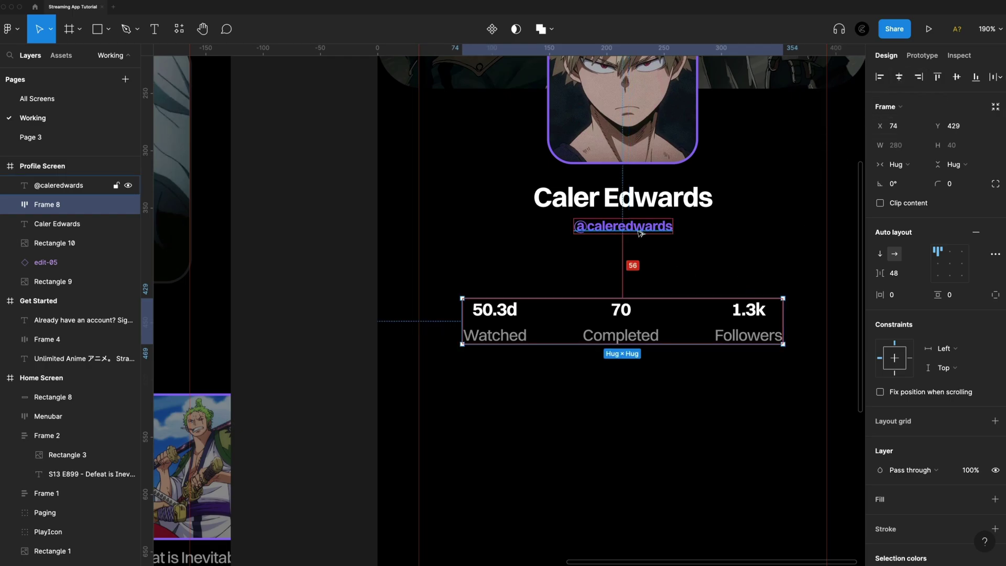
{"action": "key", "text": "shift+Up"}
{"action": "key", "text": "shift+Up"}
{"action": "key", "text": "shift+Up"}
{"action": "key", "text": "Up"}
{"action": "key", "text": "Up"}
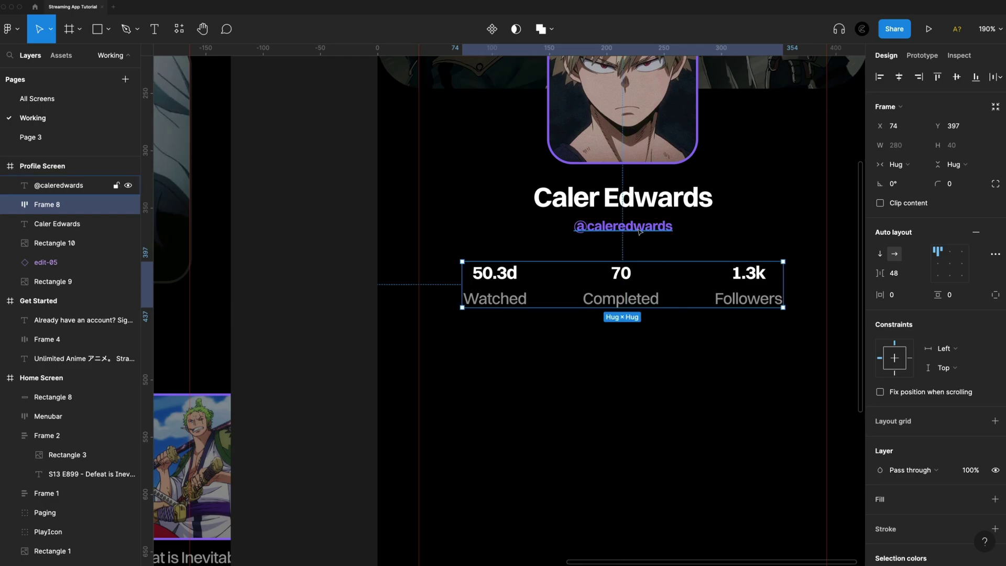
{"action": "left_click", "coordinate": [682, 381]}
{"action": "scroll", "coordinate": [681, 381], "scroll_direction": "down", "scroll_amount": 3, "text": "ctrl"}
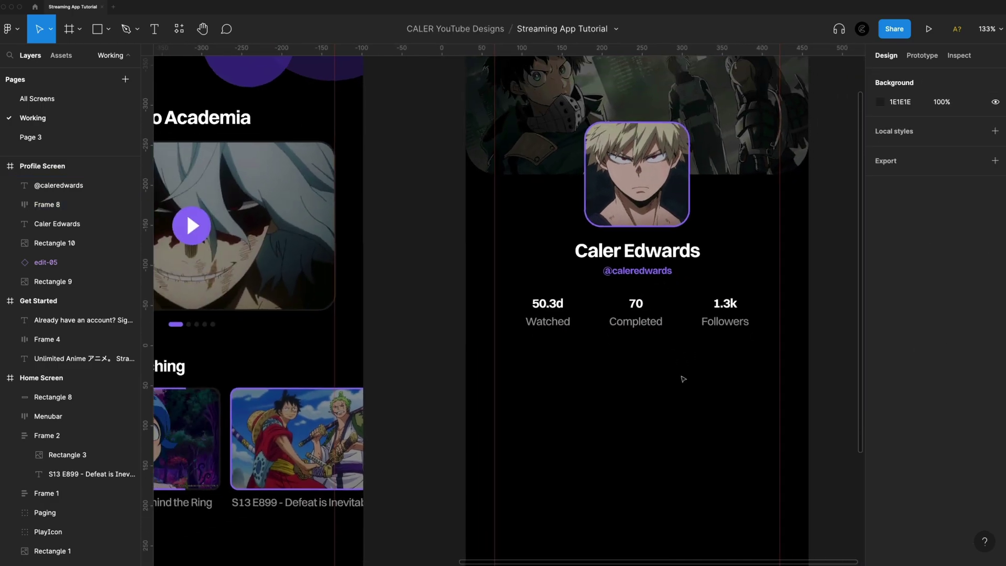
{"action": "scroll", "coordinate": [673, 378], "scroll_direction": "right", "scroll_amount": 2}
{"action": "scroll", "coordinate": [665, 375], "scroll_direction": "down", "scroll_amount": 3, "text": "ctrl"}
{"action": "scroll", "coordinate": [654, 375], "scroll_direction": "left", "scroll_amount": 4}
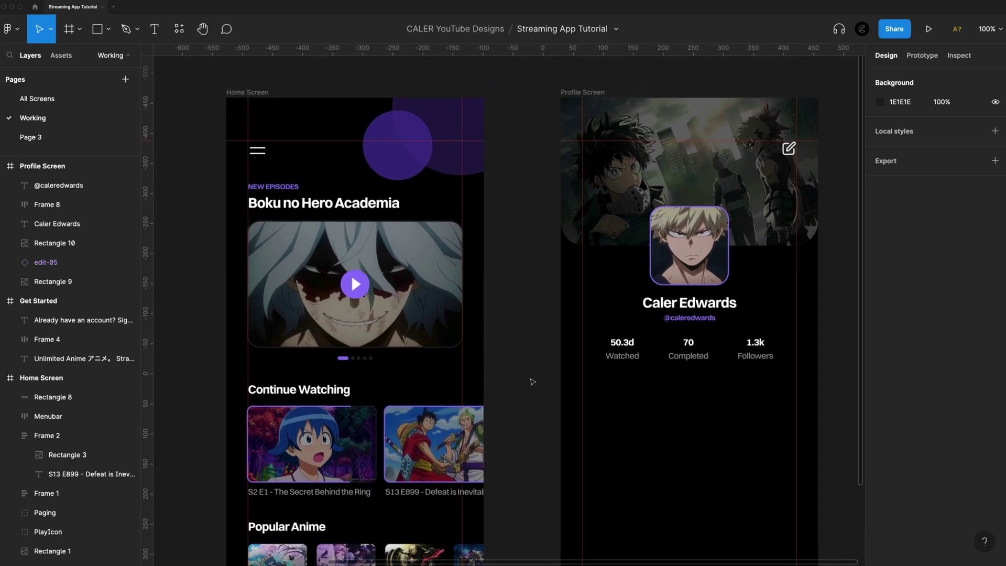
{"action": "left_click", "coordinate": [331, 399]}
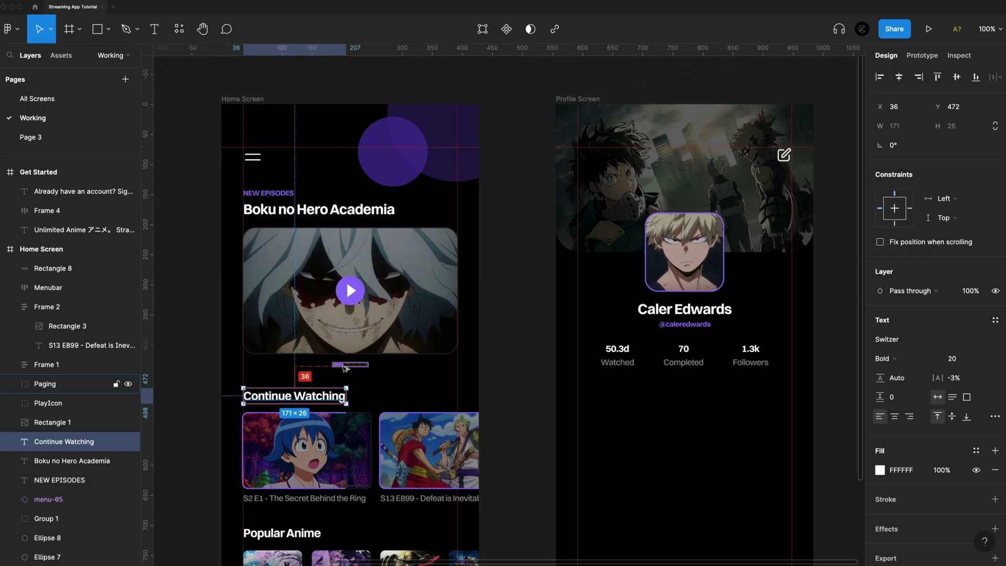
{"action": "left_click", "coordinate": [517, 336]}
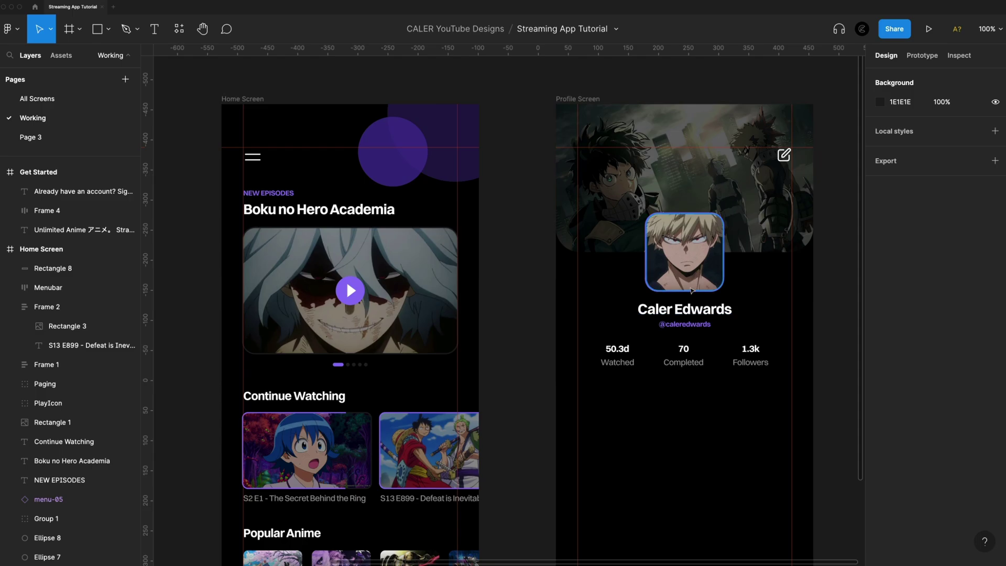
{"action": "left_click", "coordinate": [684, 365]}
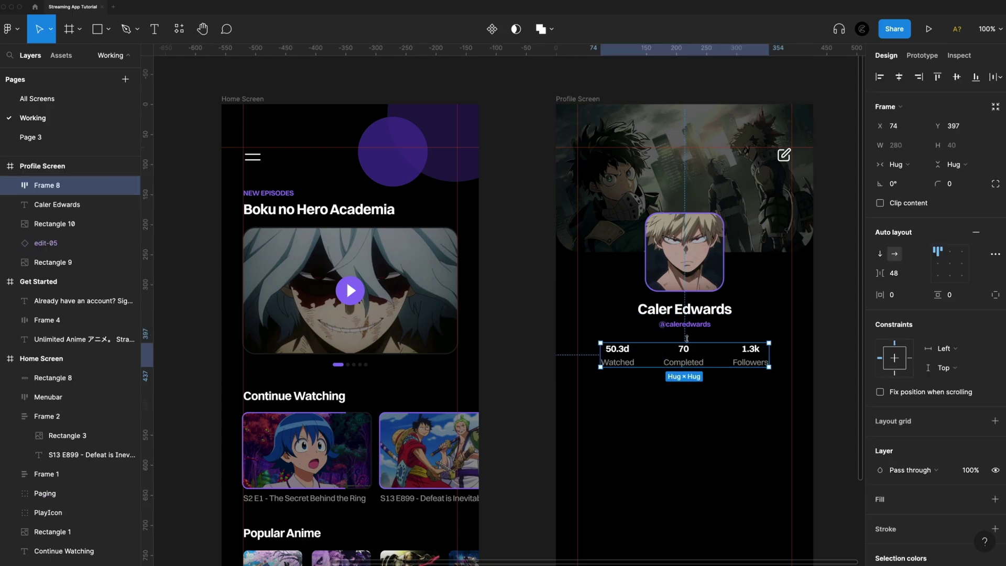
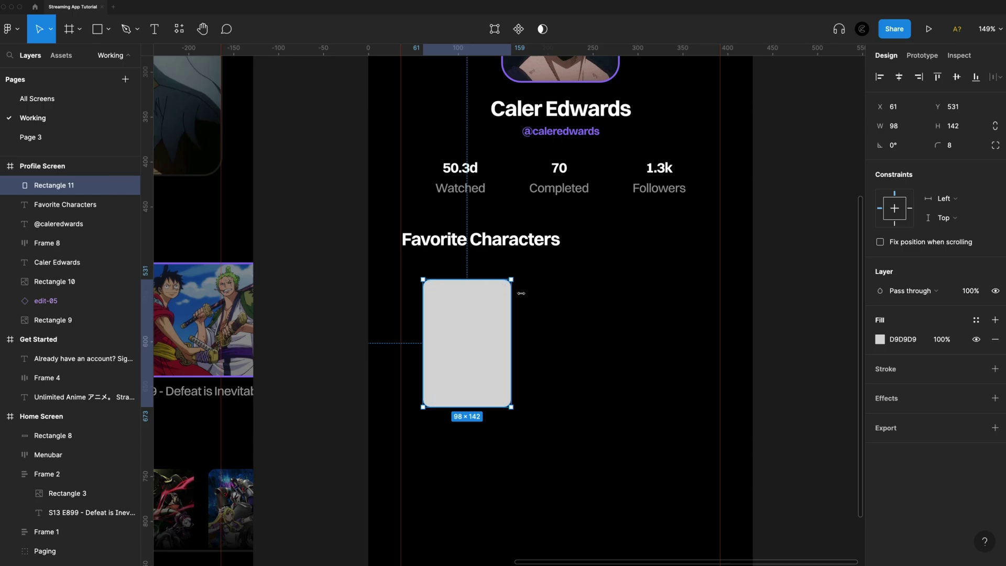
Line the placeholder card up under the heading
{"action": "left_click_drag", "start_coordinate": [458, 326], "coordinate": [439, 313]}
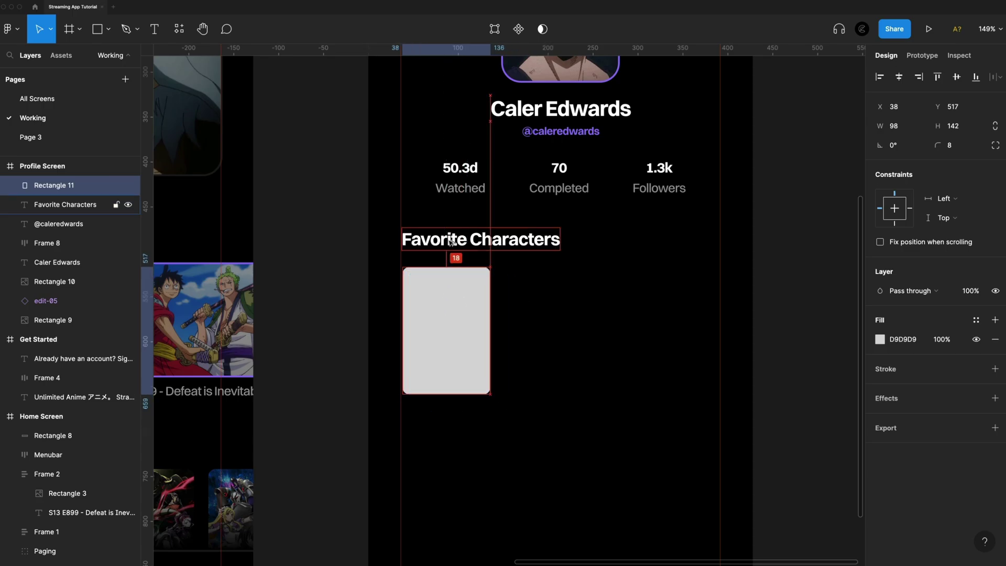
{"action": "key", "text": "Up"}
{"action": "key", "text": "Up"}
{"action": "key", "text": "Up"}
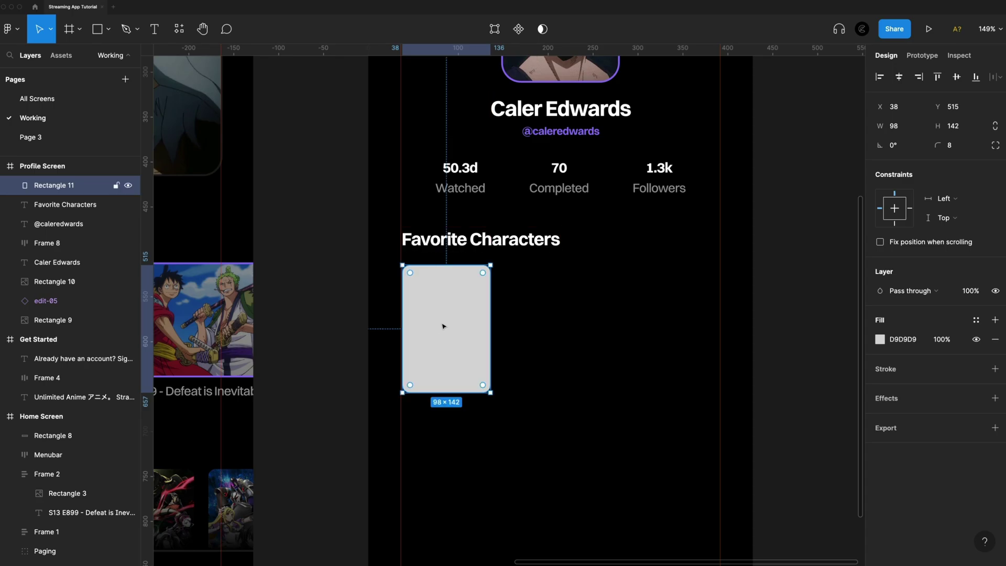
{"action": "left_click_drag", "start_coordinate": [443, 326], "coordinate": [443, 328]}
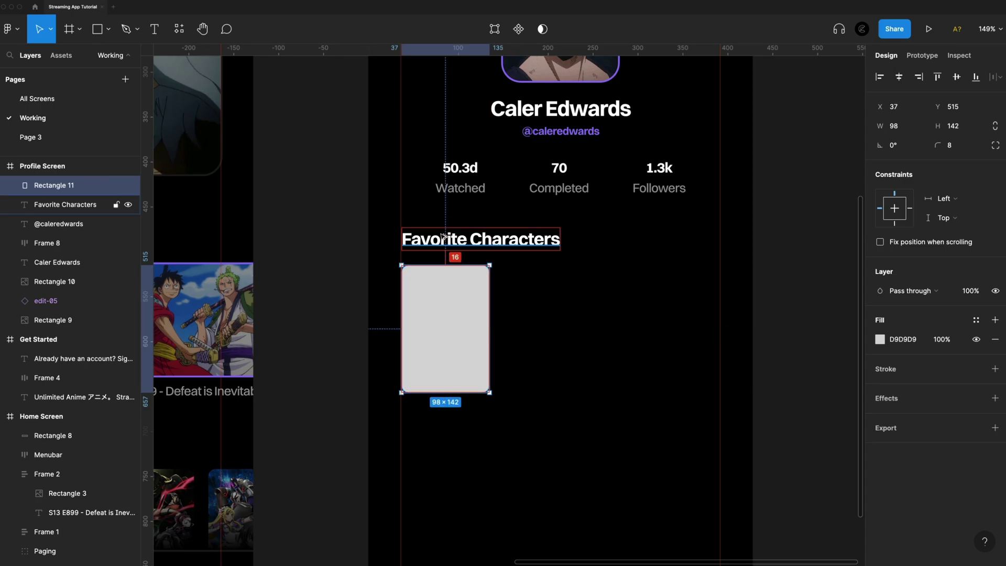
{"action": "left_click", "coordinate": [434, 405]}
{"action": "scroll", "coordinate": [434, 405], "scroll_direction": "down", "scroll_amount": 1}
Add a 'Character Name' text label beneath the card
{"action": "key", "text": "t"}
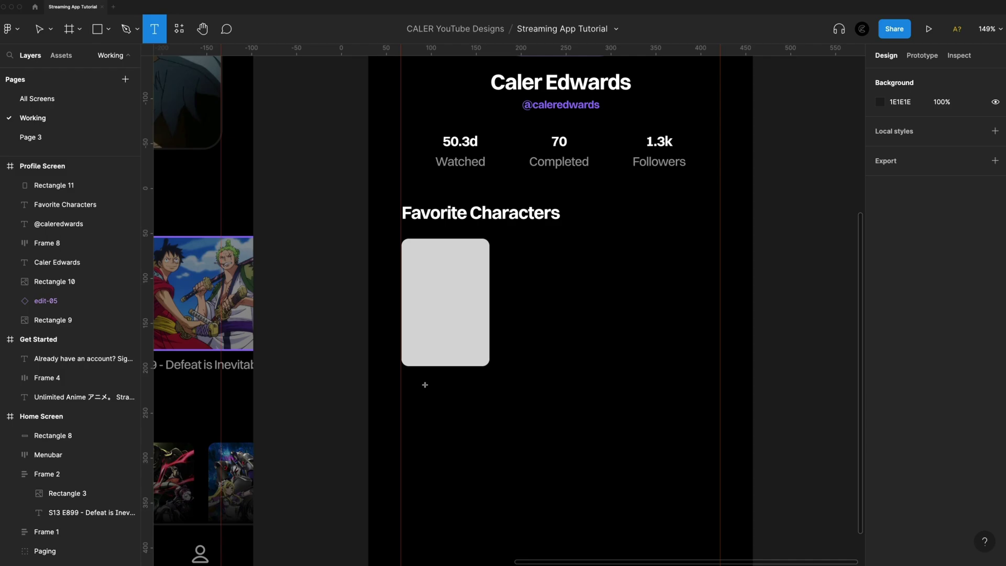
{"action": "left_click", "coordinate": [425, 385]}
{"action": "type", "text": "Character Name"}
{"action": "key", "text": "Escape"}
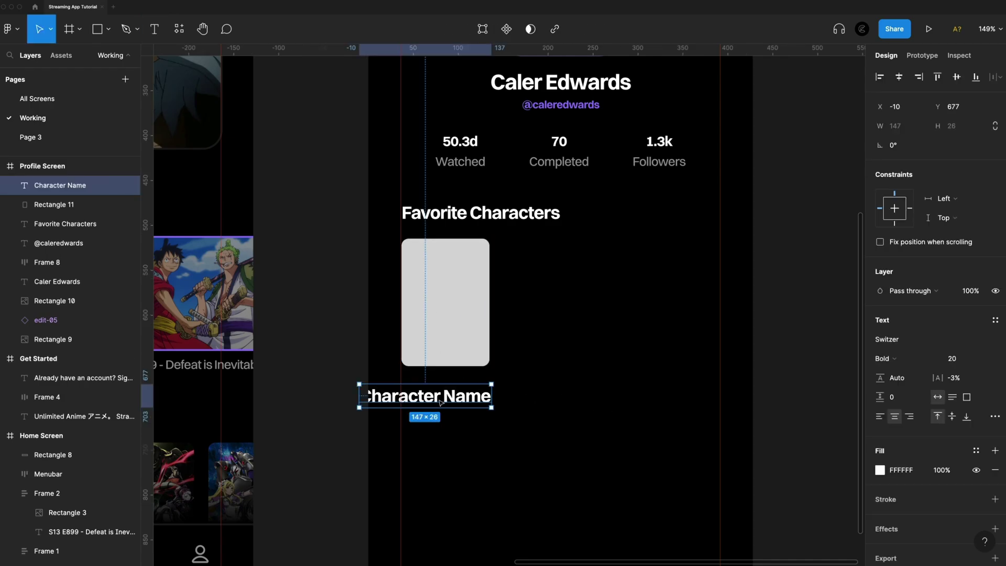
{"action": "left_click_drag", "start_coordinate": [440, 406], "coordinate": [471, 402]}
Style the caption Medium 12 at 60% opacity, centre it, and select it with the card
{"action": "left_click", "coordinate": [966, 361]}
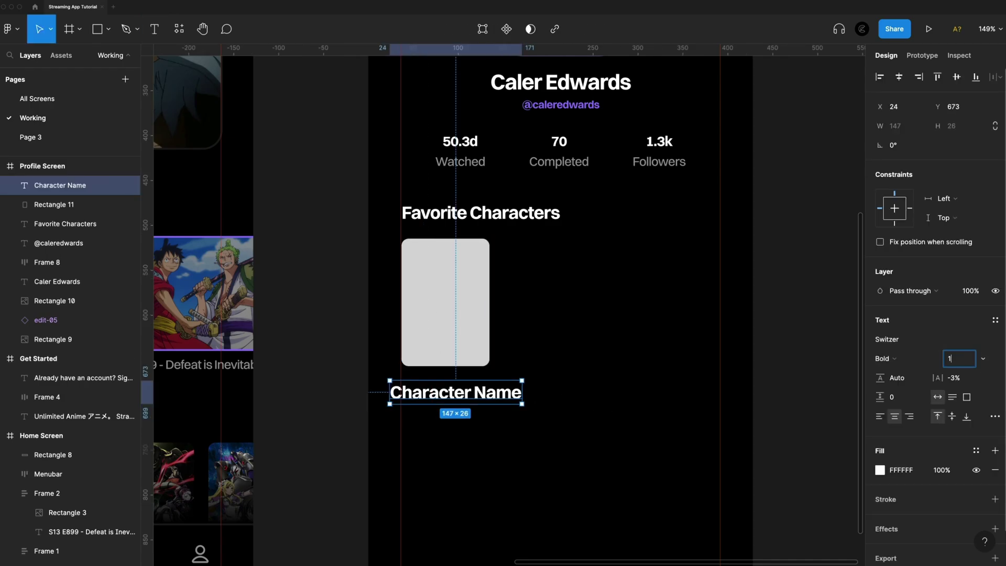
{"action": "key", "text": "Return"}
{"action": "left_click", "coordinate": [885, 359]}
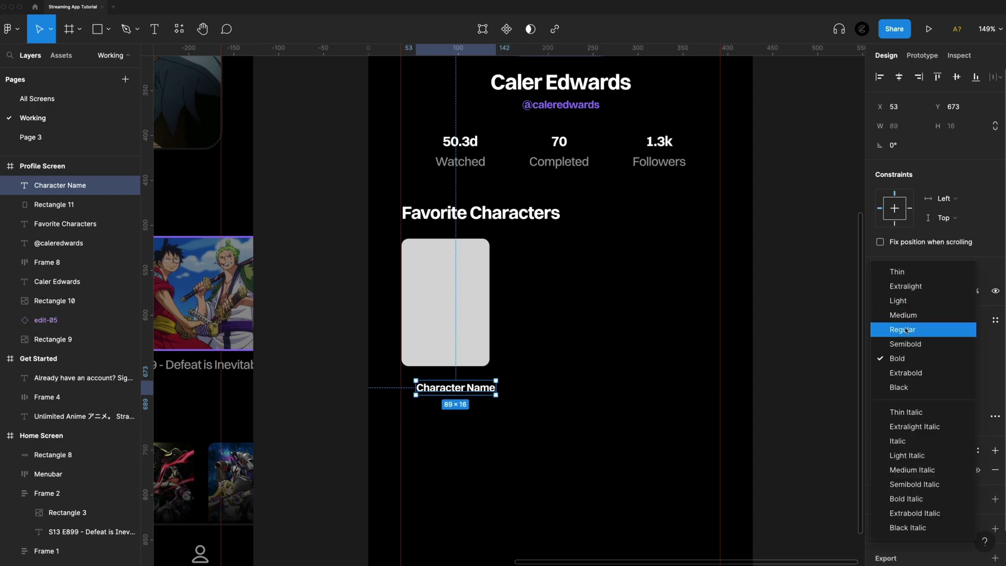
{"action": "left_click", "coordinate": [907, 321]}
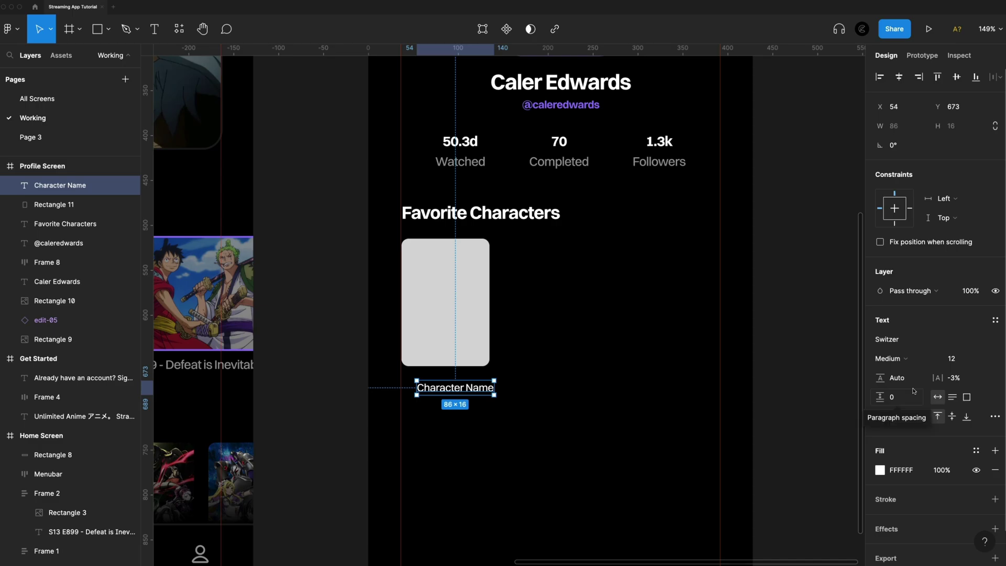
{"action": "key", "text": "6"}
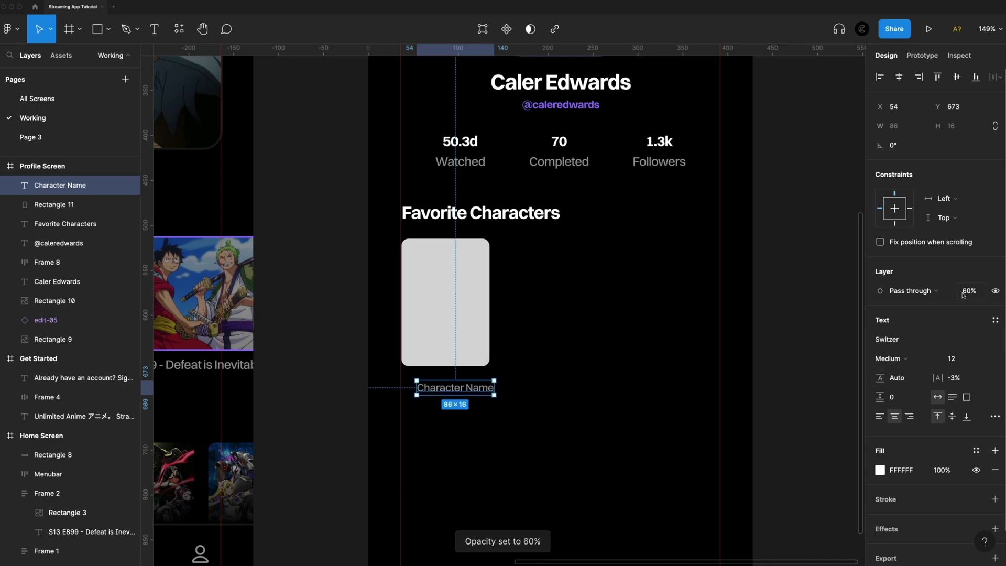
{"action": "left_click_drag", "start_coordinate": [471, 379], "coordinate": [461, 378]}
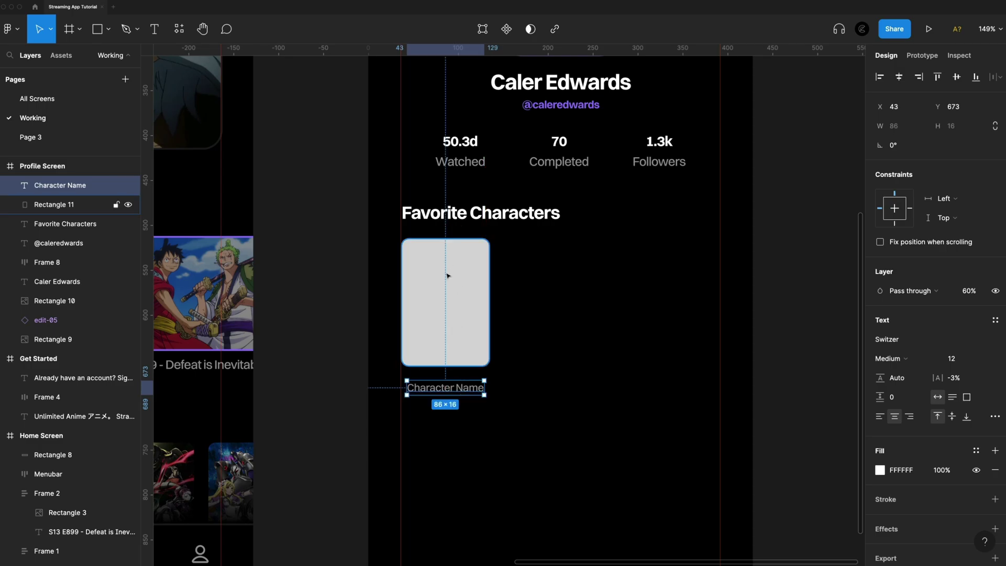
{"action": "left_click_drag", "start_coordinate": [567, 429], "coordinate": [431, 303]}
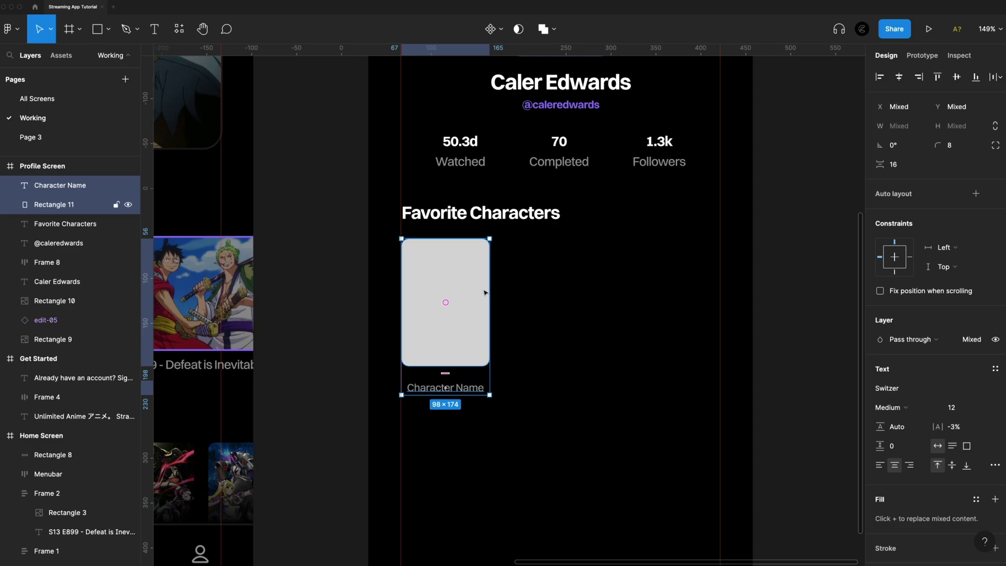
Wrap card and caption in a vertical auto layout with 8 spacing
{"action": "key", "text": "shift+a"}
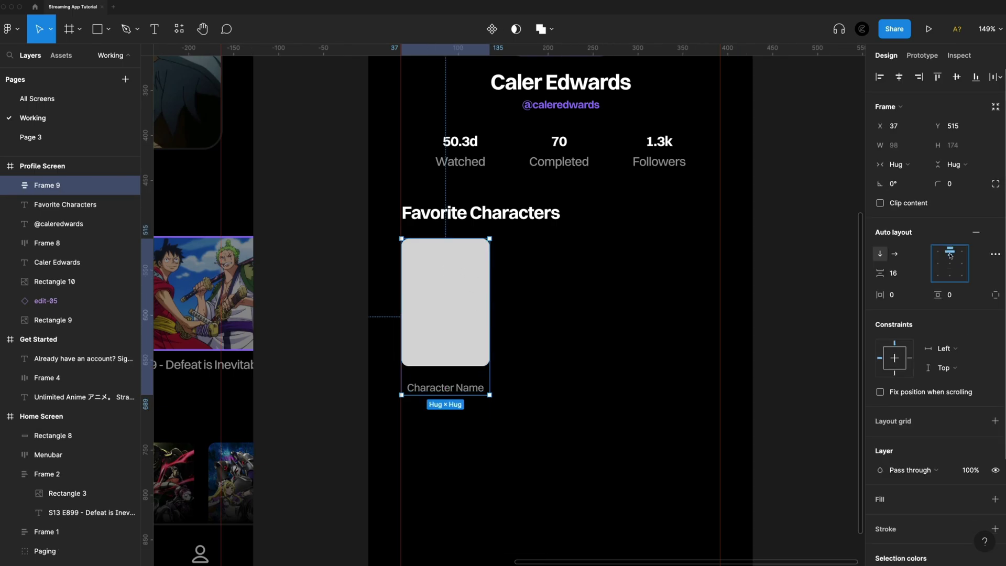
{"action": "left_click", "coordinate": [901, 278]}
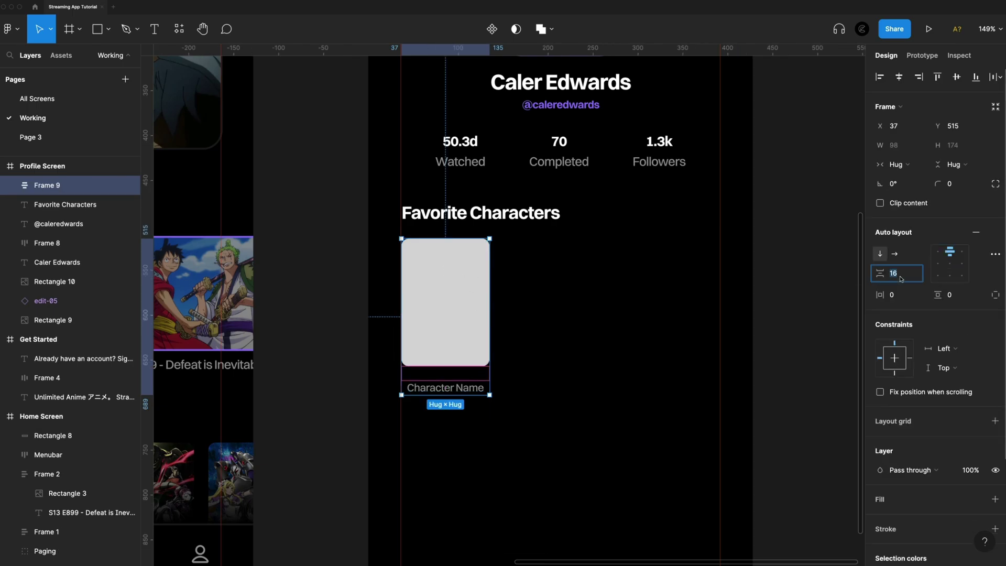
{"action": "type", "text": "8"}
{"action": "key", "text": "Return"}
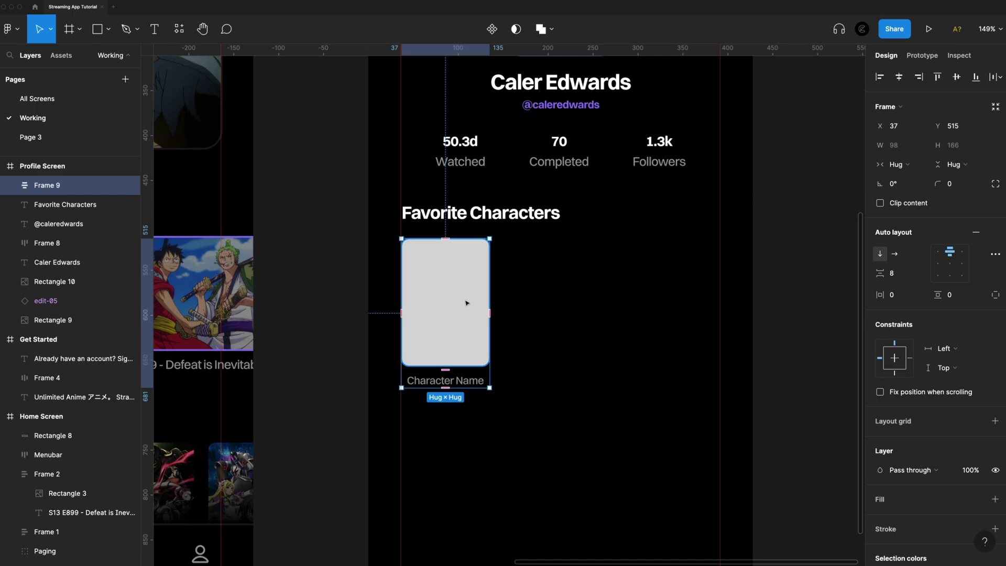
Paste a second card beside the first and wrap both in a horizontal auto-layout row
{"action": "key", "text": "ctrl+v"}
{"action": "left_click_drag", "start_coordinate": [440, 315], "coordinate": [540, 314]}
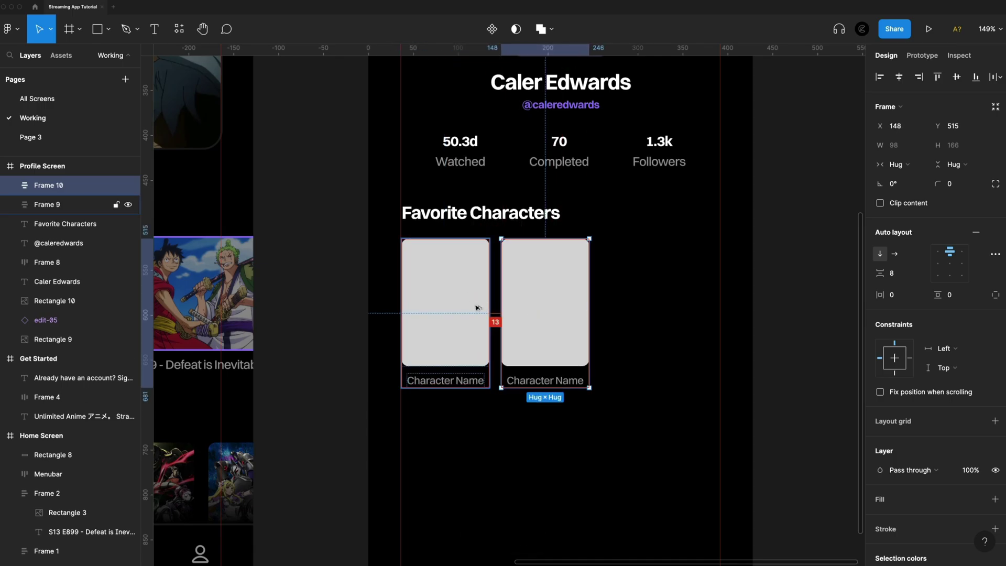
{"action": "key", "text": "Right"}
{"action": "key", "text": "Right"}
{"action": "key", "text": "Right"}
{"action": "key", "text": "Escape"}
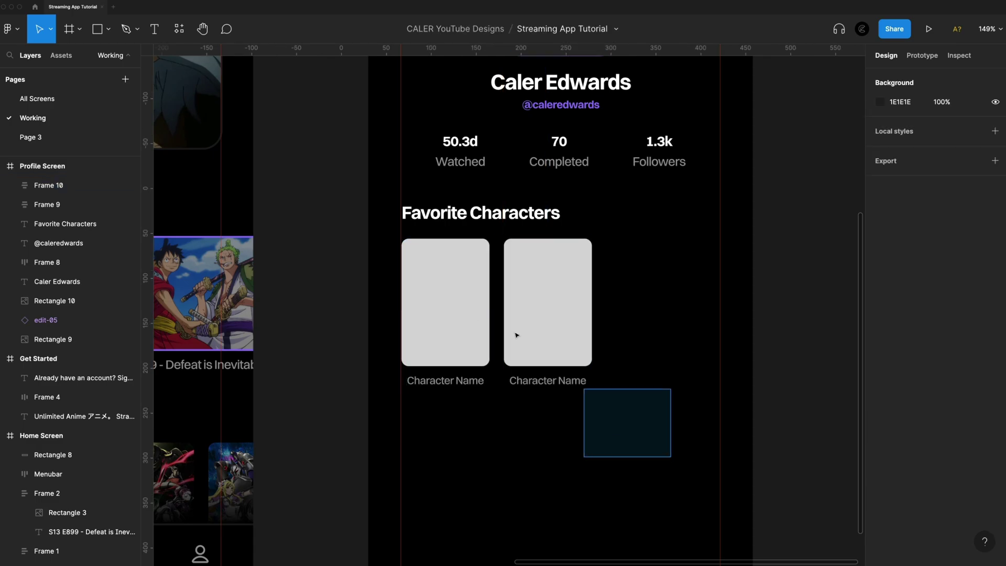
{"action": "left_click_drag", "start_coordinate": [516, 335], "coordinate": [485, 256]}
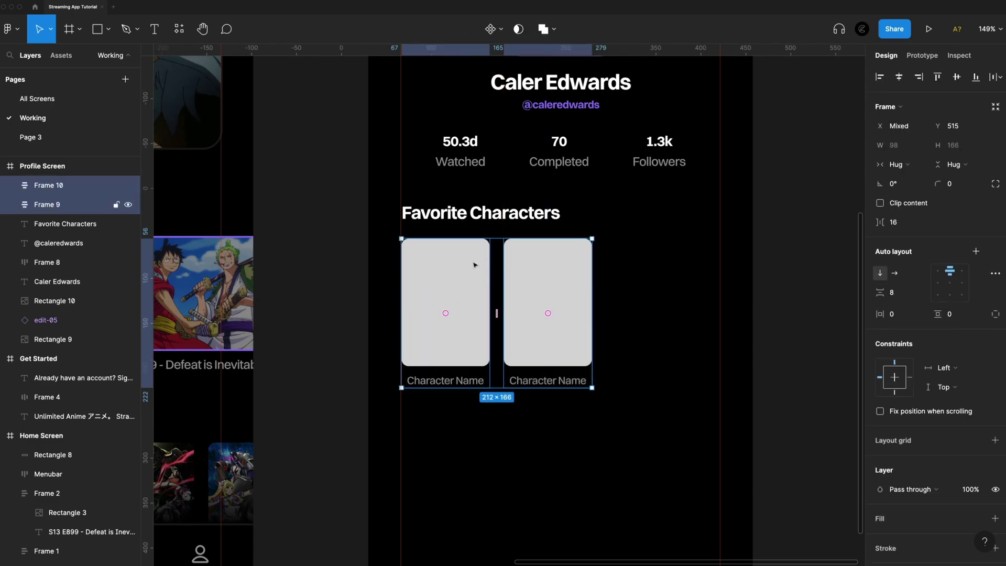
{"action": "key", "text": "shift+a"}
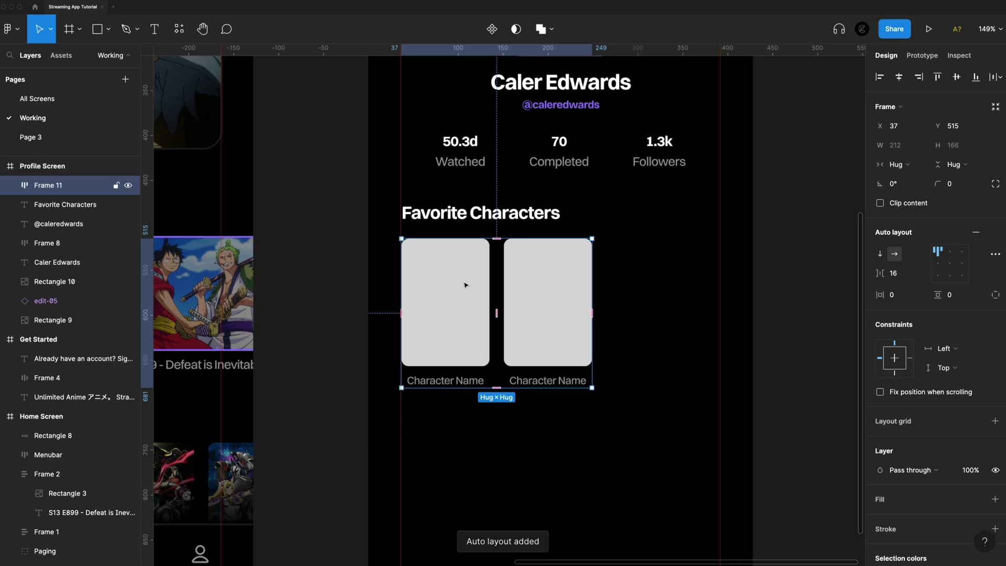
Paste a third and fourth card into the row, making four character cards
{"action": "double_click", "coordinate": [554, 307]}
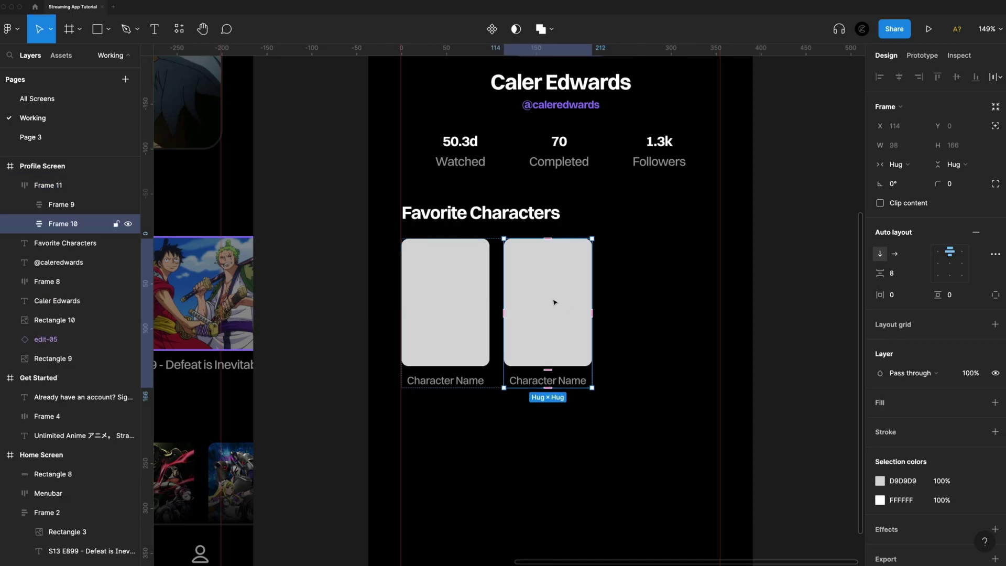
{"action": "key", "text": "ctrl+v"}
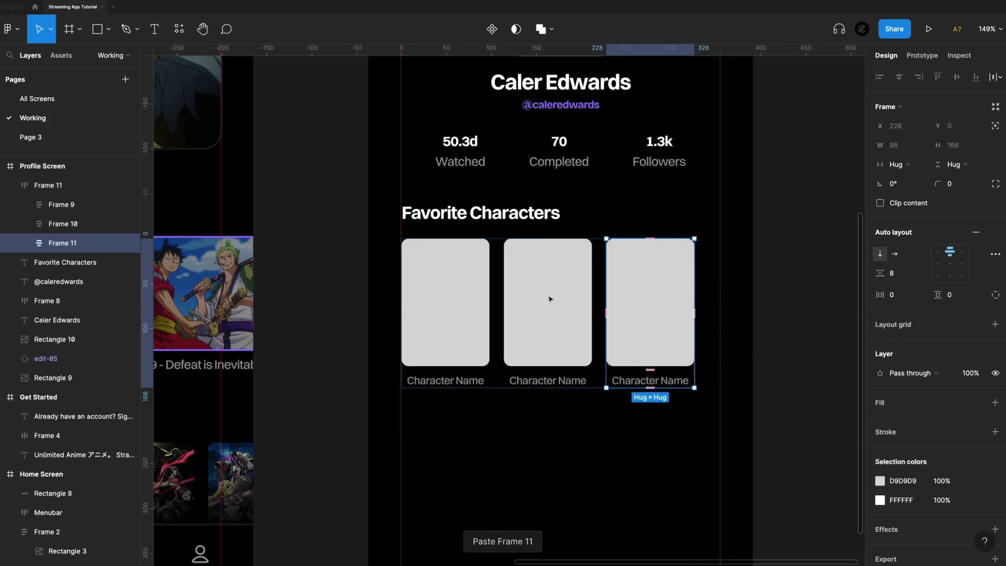
{"action": "key", "text": "ctrl+v"}
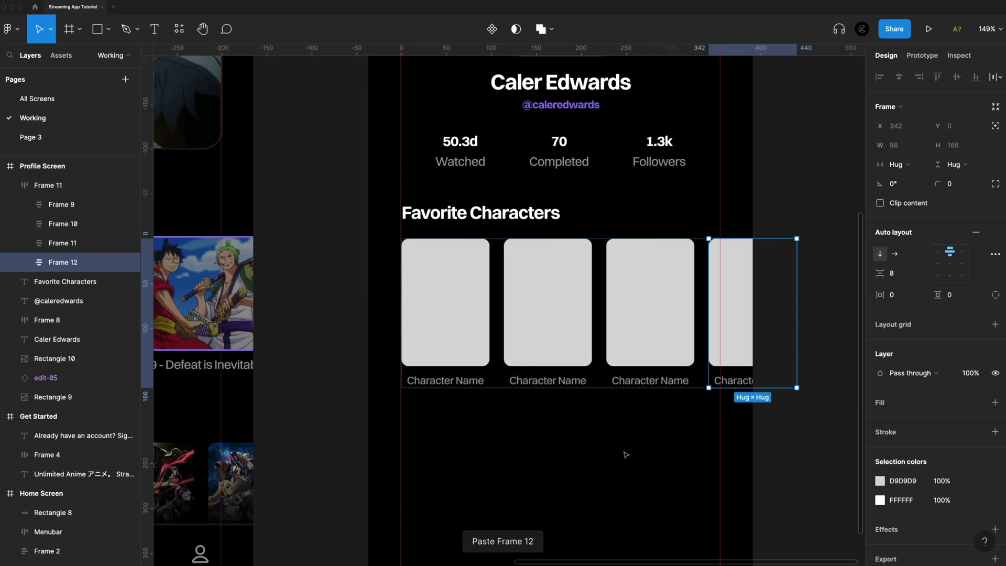
{"action": "left_click", "coordinate": [624, 453]}
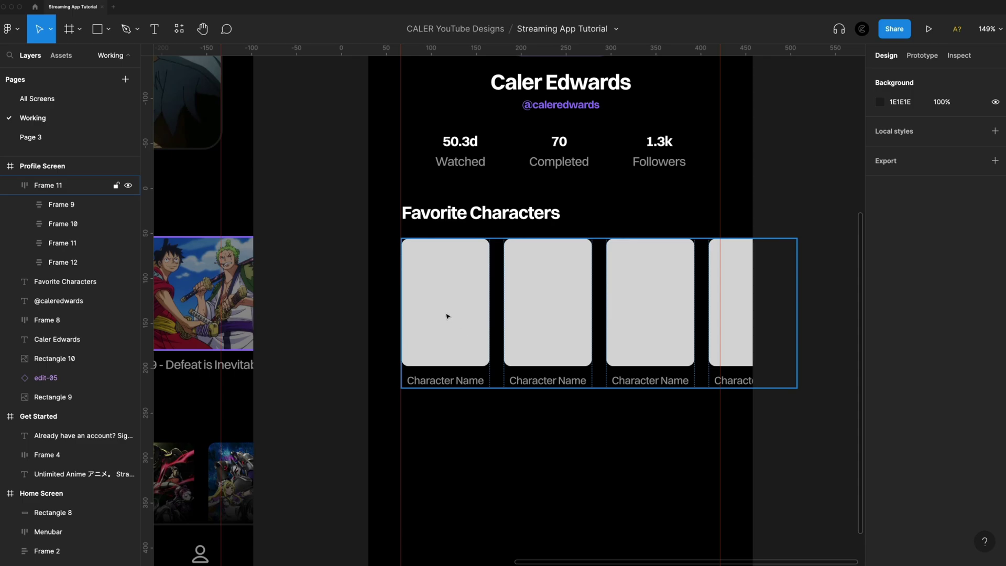
{"action": "double_click", "coordinate": [453, 298]}
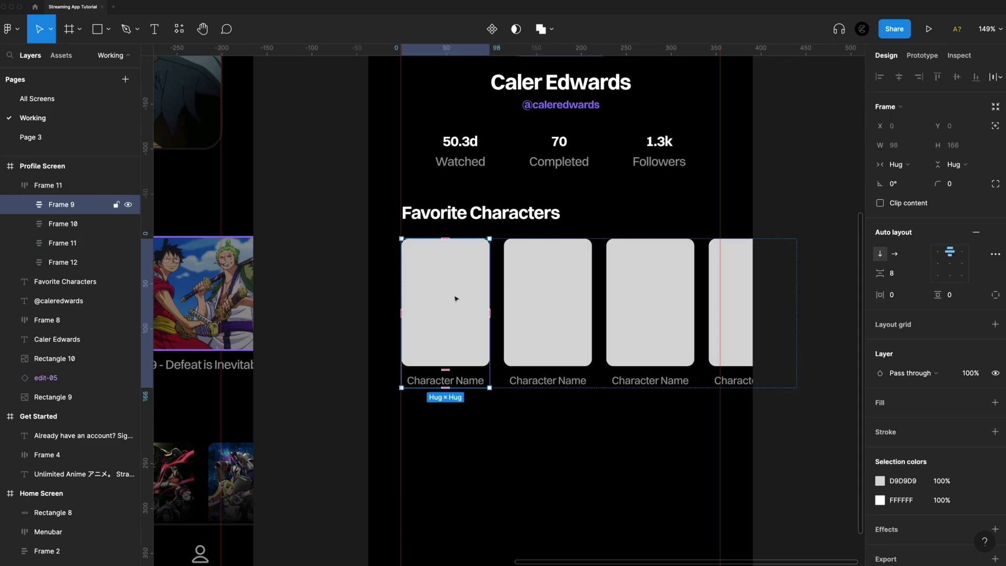
{"action": "left_click", "coordinate": [456, 298]}
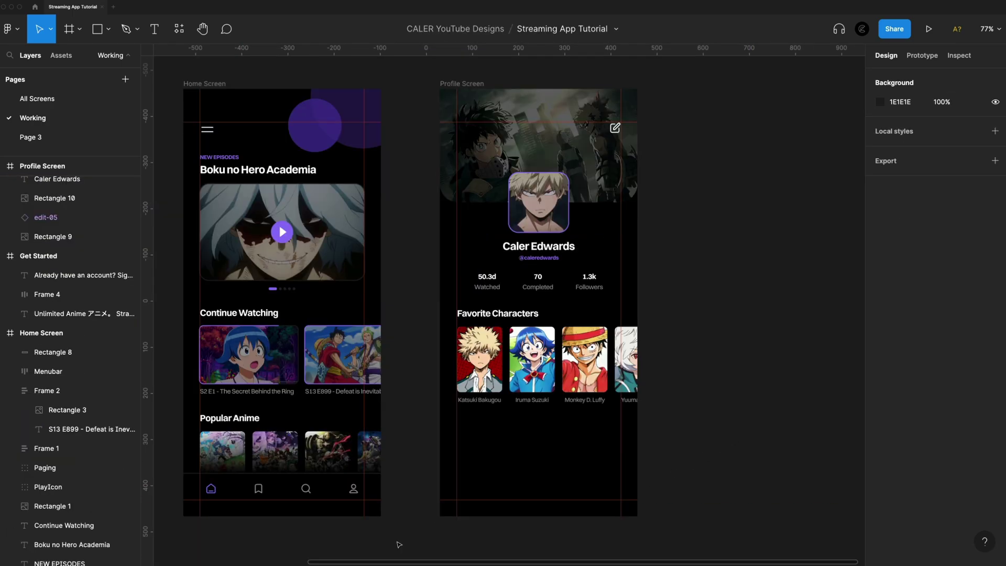
{"action": "left_click", "coordinate": [332, 489]}
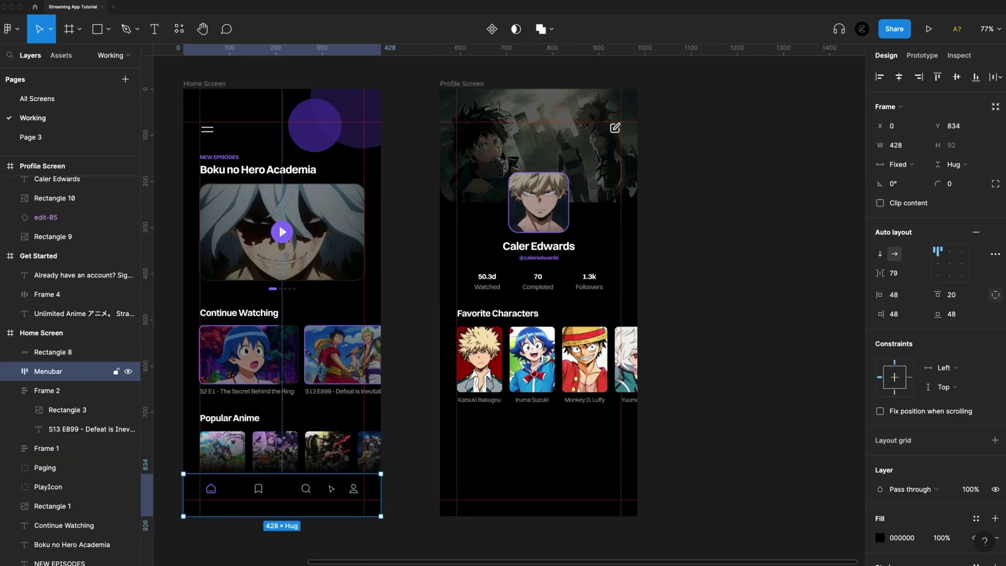
Copy the Home Screen's navigation bar to the bottom of the Profile Screen
{"action": "mouse_move", "coordinate": [336, 486]}
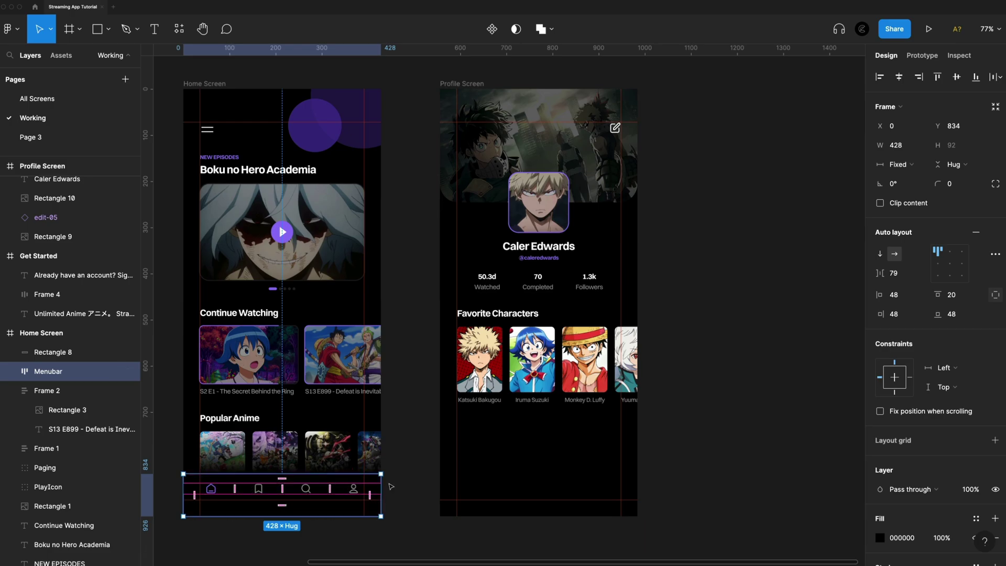
{"action": "left_click_drag", "start_coordinate": [336, 485], "coordinate": [604, 451]}
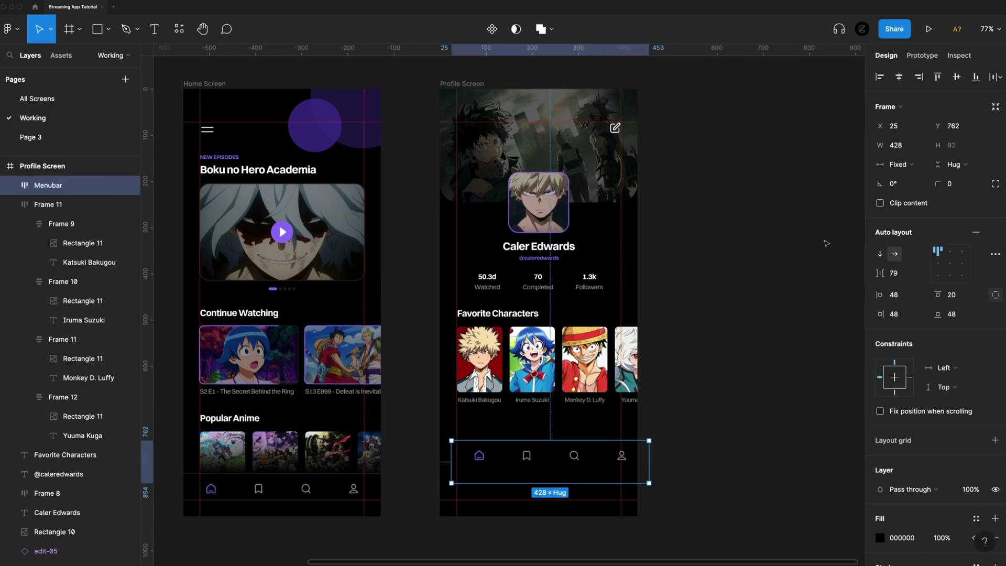
{"action": "left_click", "coordinate": [975, 77]}
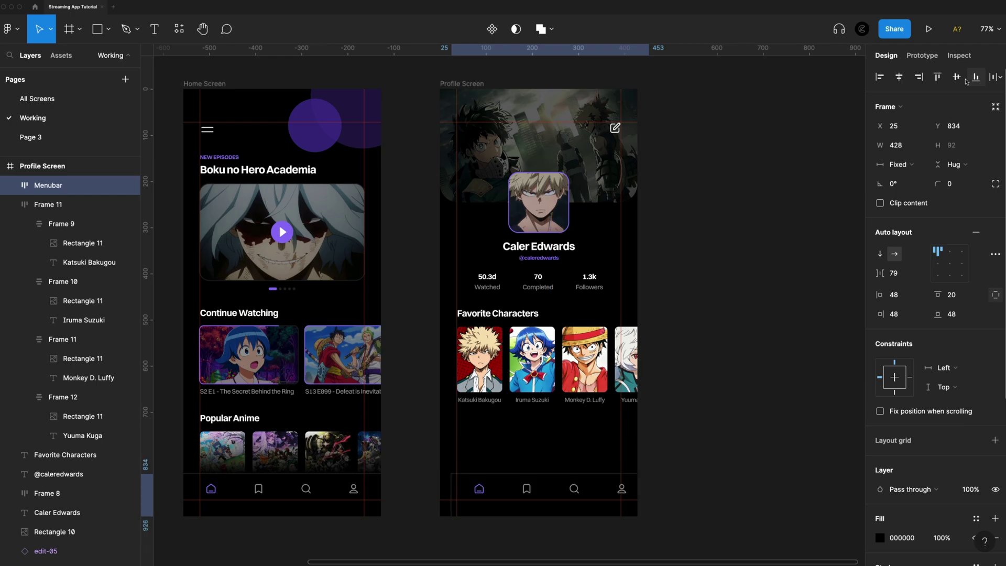
{"action": "scroll", "coordinate": [573, 550], "scroll_direction": "up", "scroll_amount": 5}
Make the home icon white (FFFFFF) at 60% opacity
{"action": "left_click", "coordinate": [367, 431]}
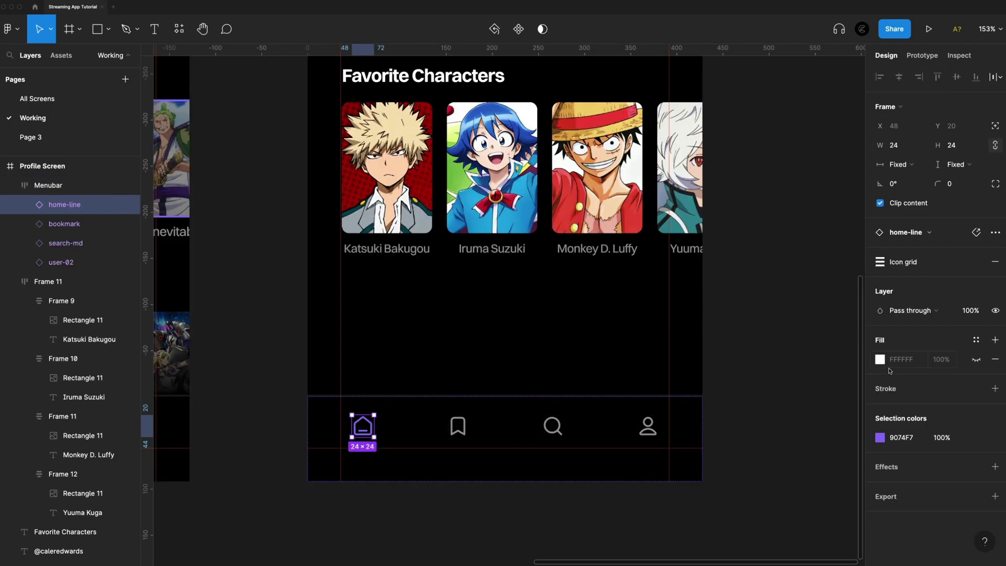
{"action": "left_click", "coordinate": [881, 437]}
{"action": "left_click_drag", "start_coordinate": [798, 270], "coordinate": [696, 231]}
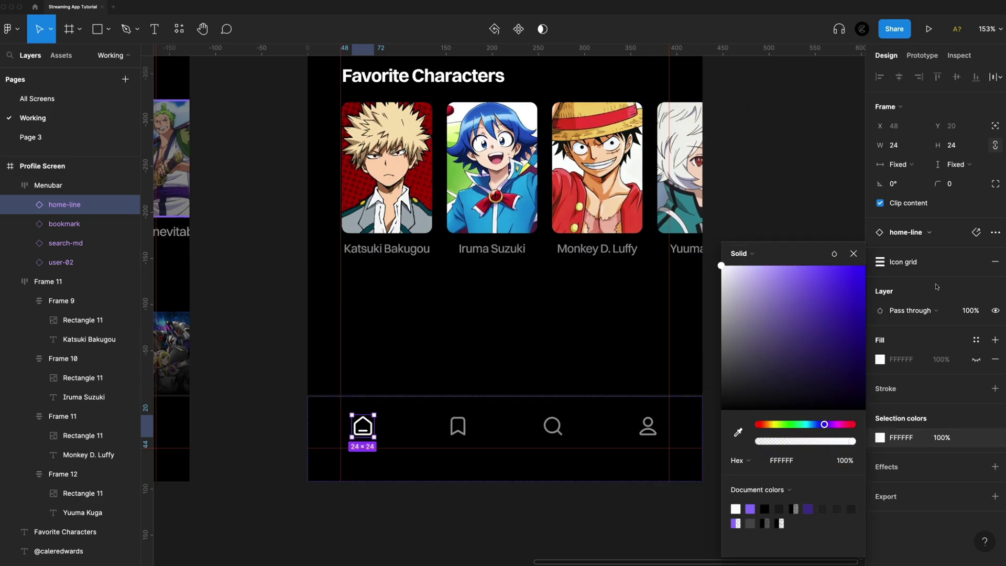
{"action": "left_click", "coordinate": [975, 314]}
{"action": "type", "text": "60"}
{"action": "key", "text": "Return"}
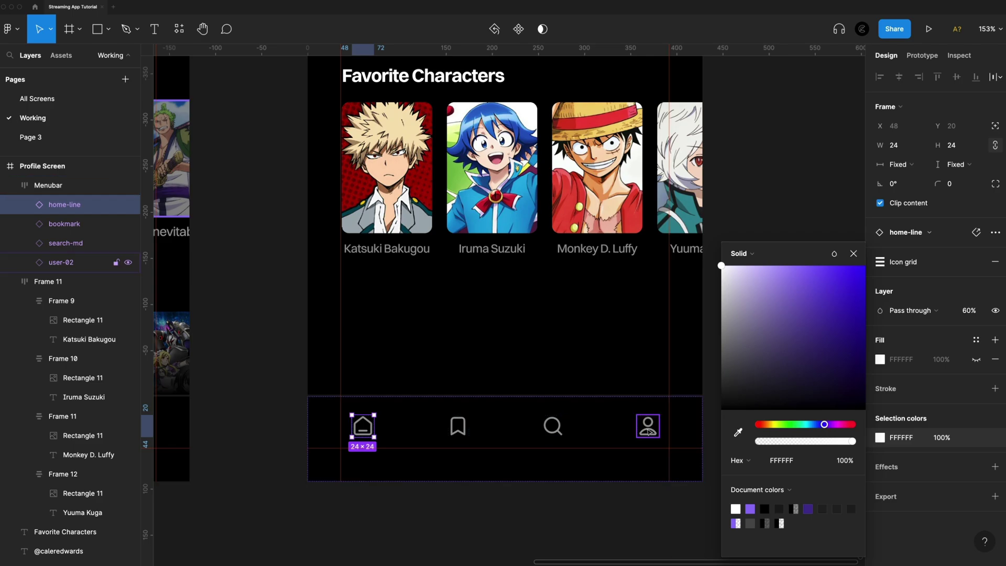
Set the profile icon to 100% opacity with the purple 9074F7 colour
{"action": "left_click", "coordinate": [649, 430]}
{"action": "left_click", "coordinate": [968, 313]}
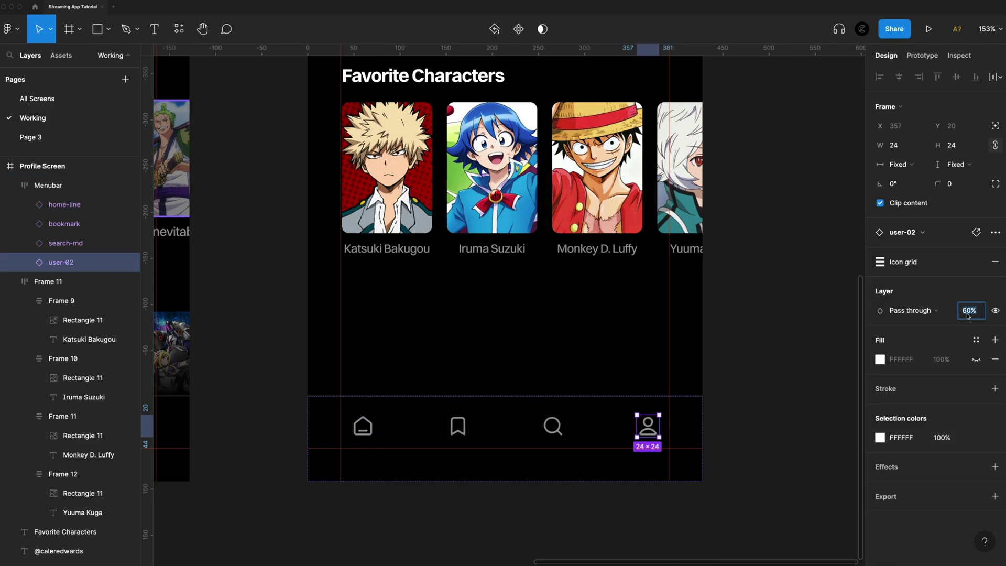
{"action": "type", "text": "100"}
{"action": "key", "text": "Return"}
{"action": "left_click", "coordinate": [881, 438]}
{"action": "left_click", "coordinate": [752, 508]}
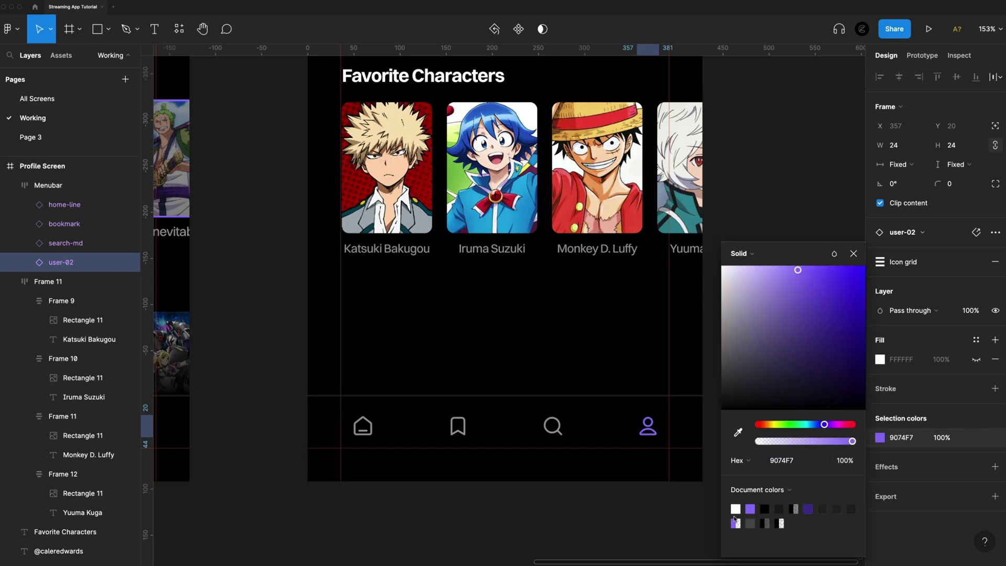
{"action": "left_click", "coordinate": [638, 529]}
{"action": "scroll", "coordinate": [654, 530], "scroll_direction": "down", "scroll_amount": 5}
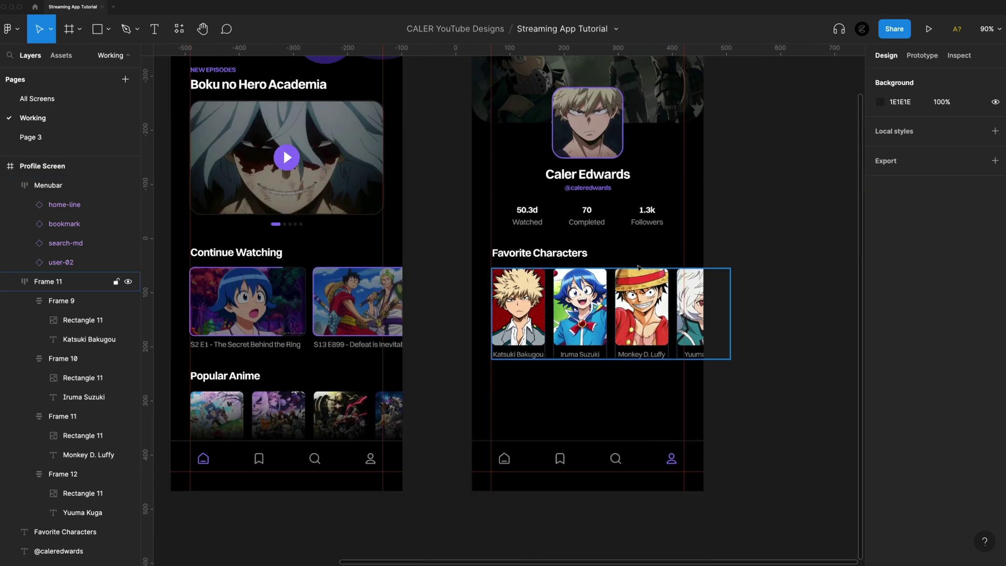
Duplicate the Favorite Characters heading and card row below the profile screen, wrapped in auto-layout Frame 13
{"action": "scroll", "coordinate": [679, 414], "scroll_direction": "right", "scroll_amount": 2}
{"action": "scroll", "coordinate": [679, 414], "scroll_direction": "down", "scroll_amount": 1}
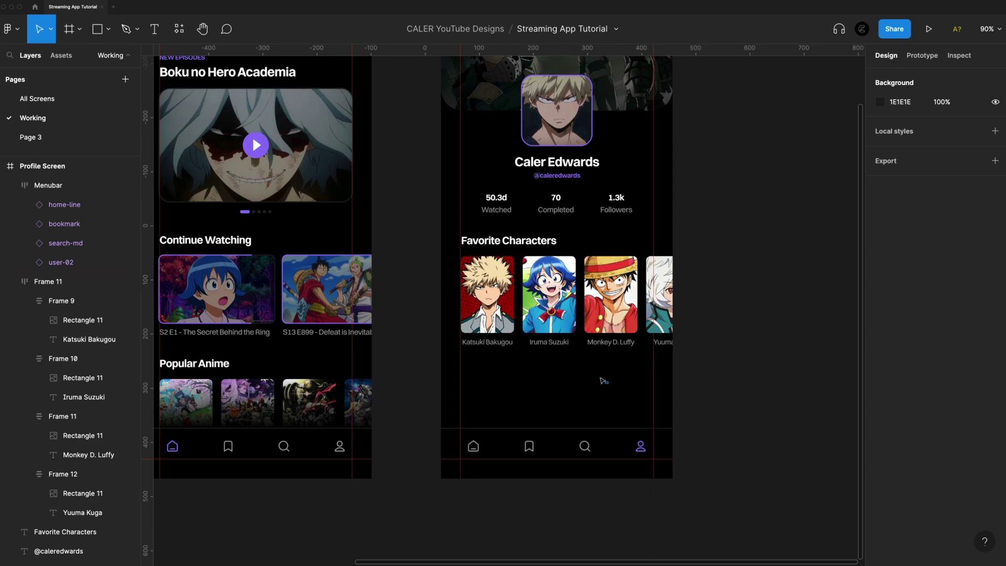
{"action": "left_click_drag", "start_coordinate": [608, 383], "coordinate": [477, 234]}
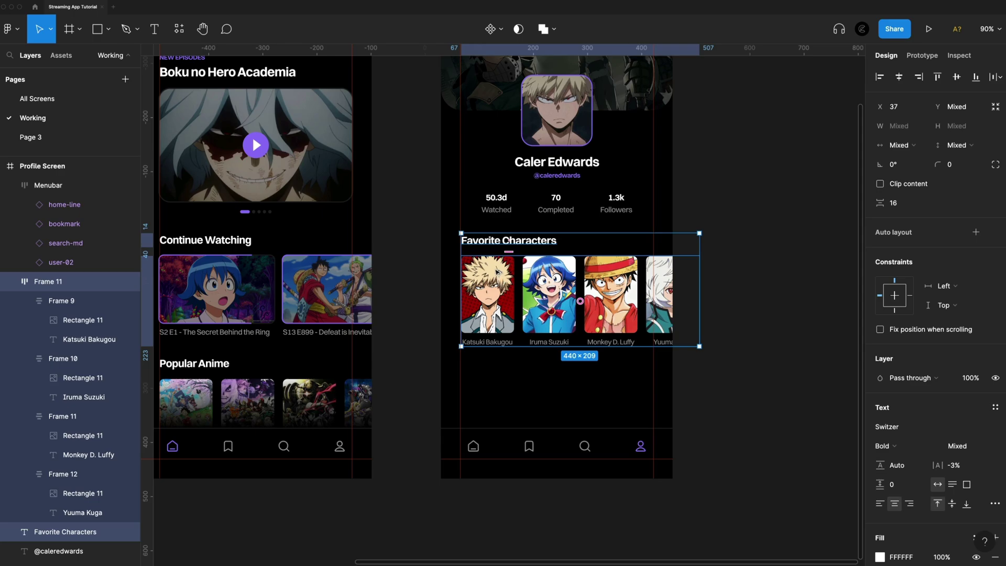
{"action": "left_click_drag", "start_coordinate": [497, 272], "coordinate": [496, 528], "text": "alt"}
{"action": "scroll", "coordinate": [581, 513], "scroll_direction": "down", "scroll_amount": 2}
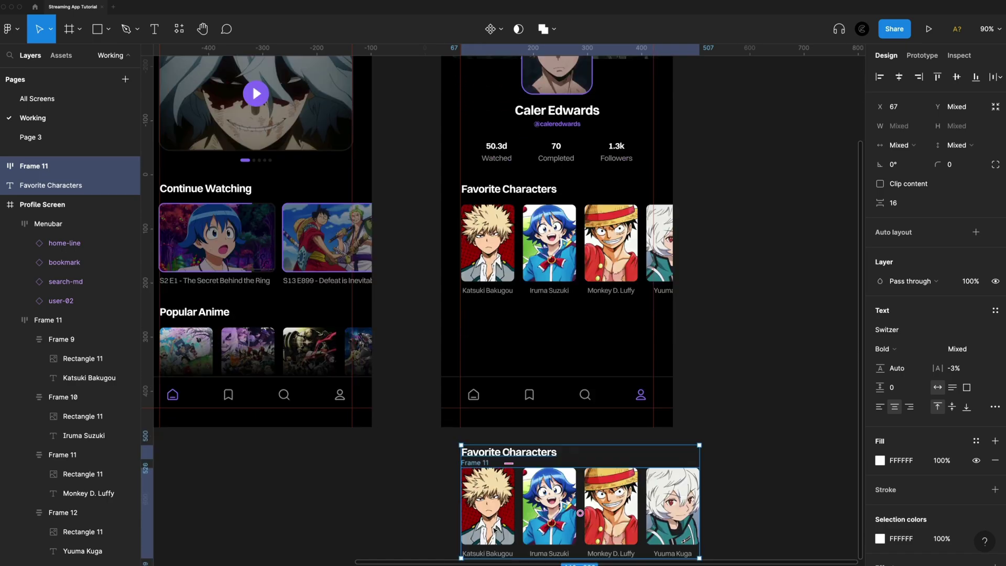
{"action": "scroll", "coordinate": [580, 513], "scroll_direction": "down", "scroll_amount": 3}
{"action": "scroll", "coordinate": [591, 528], "scroll_direction": "up", "scroll_amount": 4}
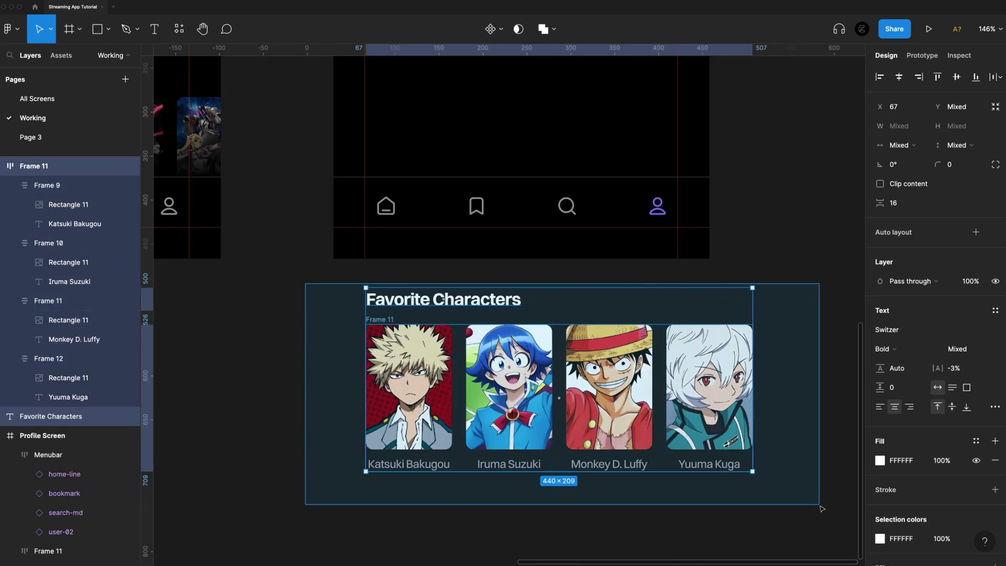
{"action": "key", "text": "shift+a"}
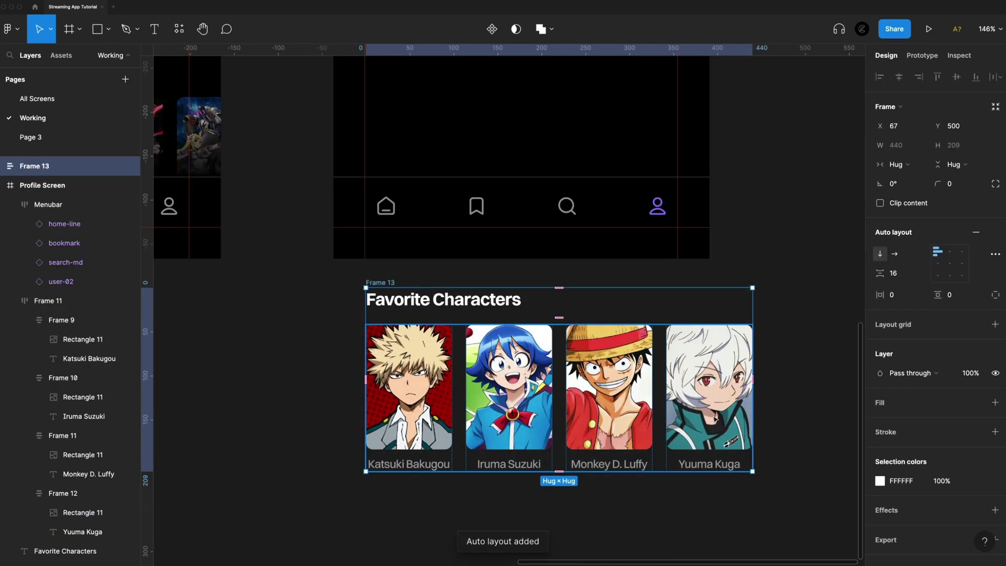
Change the copied heading to 'Favorite Anime' and swap the card images for anime posters
{"action": "left_click", "coordinate": [500, 305]}
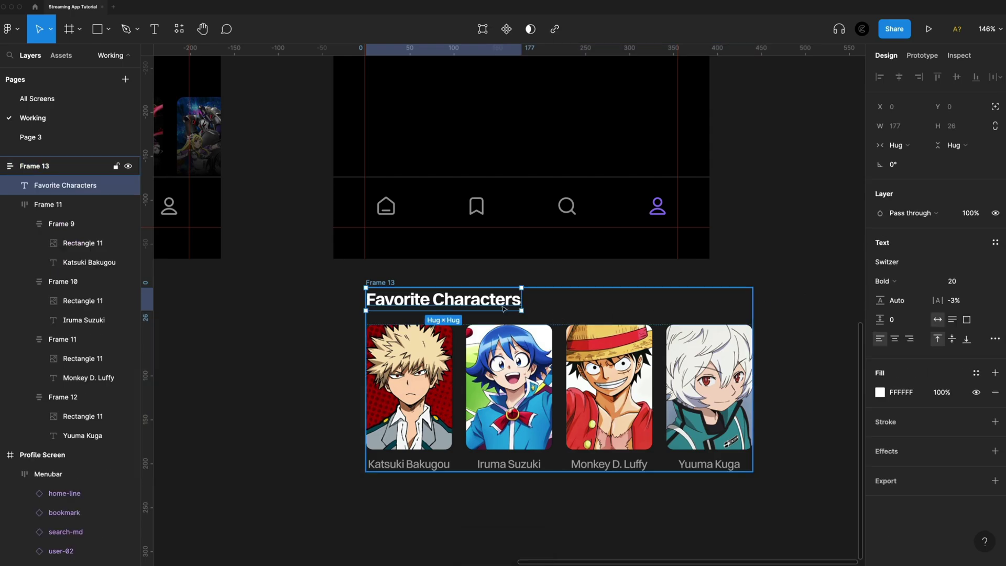
{"action": "double_click", "coordinate": [433, 302]}
{"action": "left_click_drag", "start_coordinate": [433, 301], "coordinate": [539, 304]}
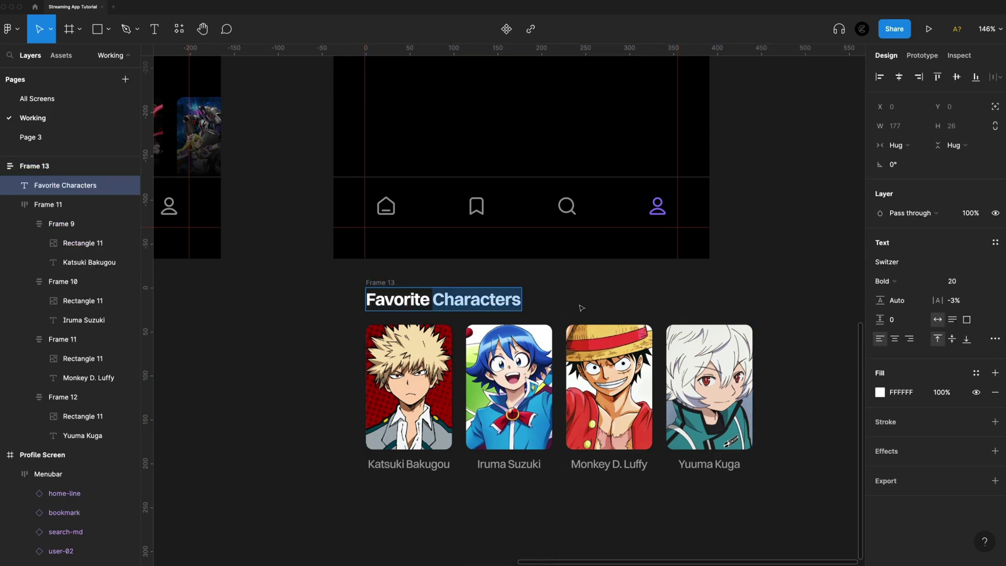
{"action": "type", "text": "Anime"}
{"action": "left_click", "coordinate": [409, 388]}
{"action": "left_click", "coordinate": [409, 388]}
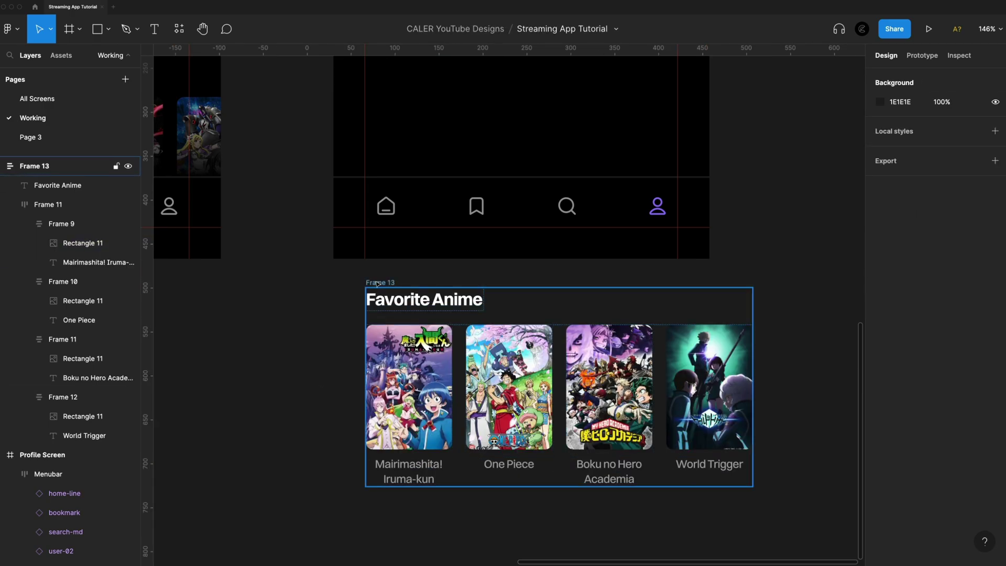
Rename the copied frame to 'Favorite Anime'
{"action": "left_click", "coordinate": [381, 283]}
{"action": "double_click", "coordinate": [378, 282]}
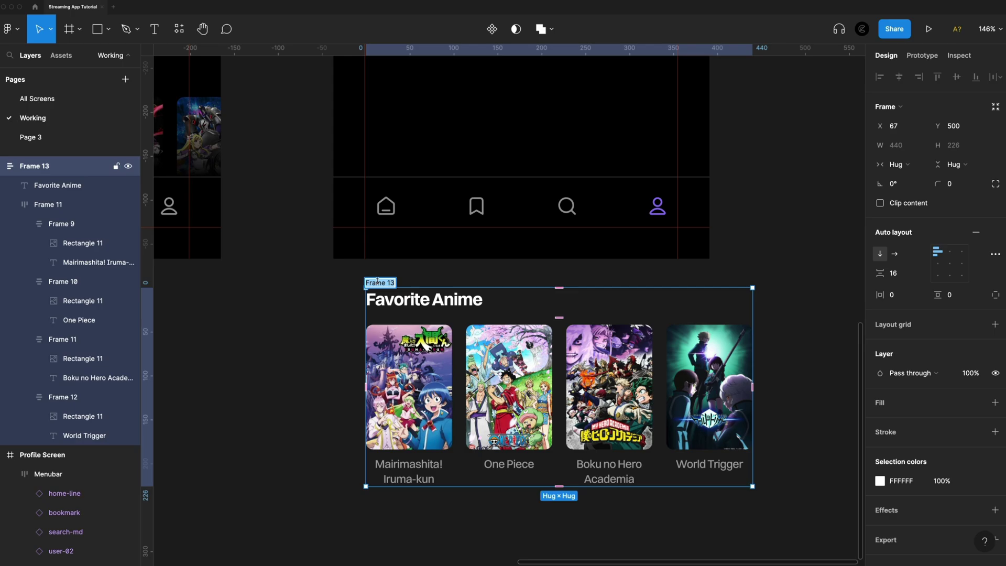
{"action": "type", "text": "Favorite Anime"}
{"action": "key", "text": "Return"}
Place the Favorite Anime section 36 px below Favorite Characters, behind the menu bar
{"action": "left_click_drag", "start_coordinate": [381, 283], "coordinate": [382, 213]}
{"action": "scroll", "coordinate": [414, 158], "scroll_direction": "up", "scroll_amount": 3}
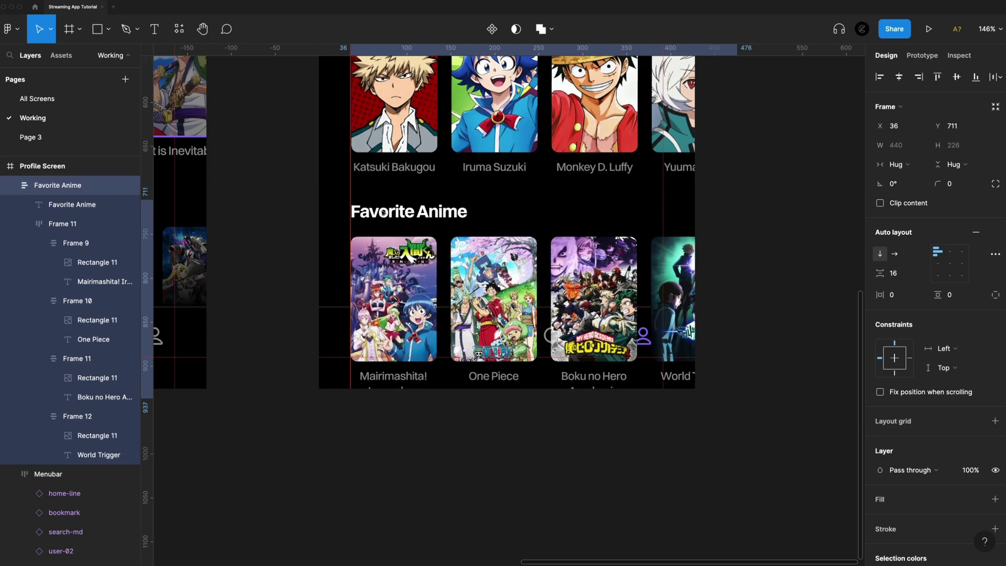
{"action": "key", "text": "alt"}
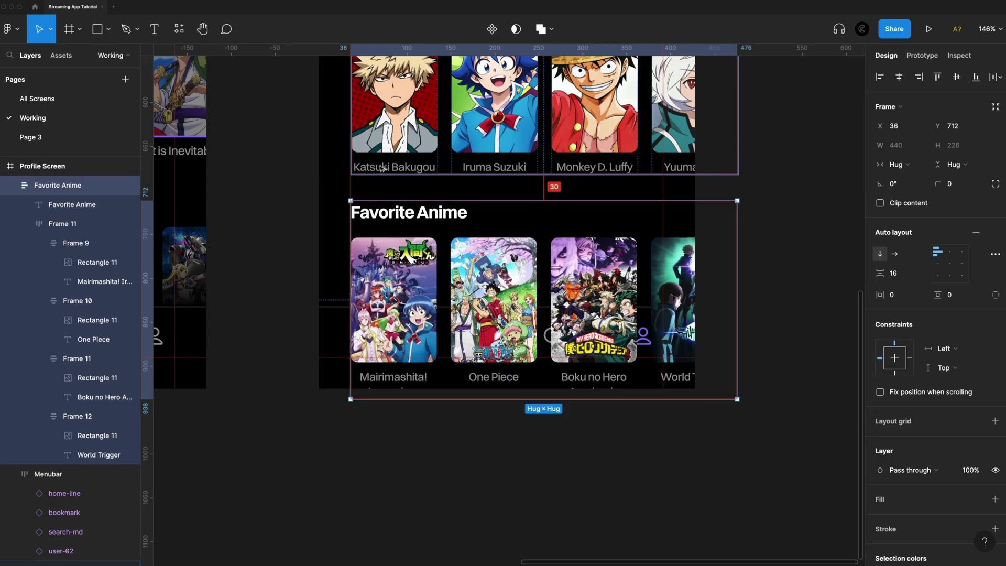
{"action": "key", "text": "Down"}
{"action": "key", "text": "Down"}
{"action": "key", "text": "Down"}
{"action": "key", "text": "Down"}
{"action": "key", "text": "Down"}
{"action": "key", "text": "Down"}
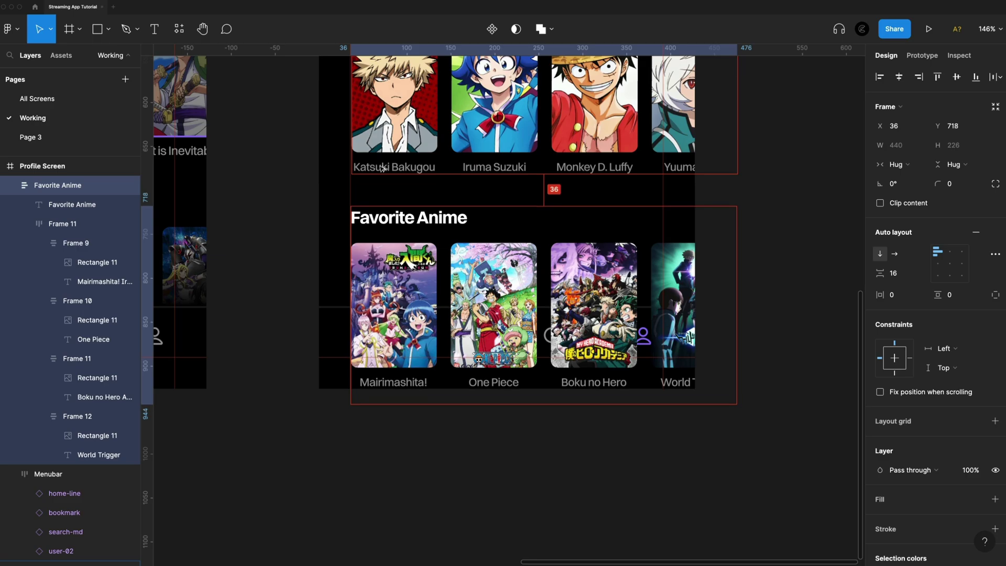
{"action": "scroll", "coordinate": [411, 157], "scroll_direction": "up", "scroll_amount": 5}
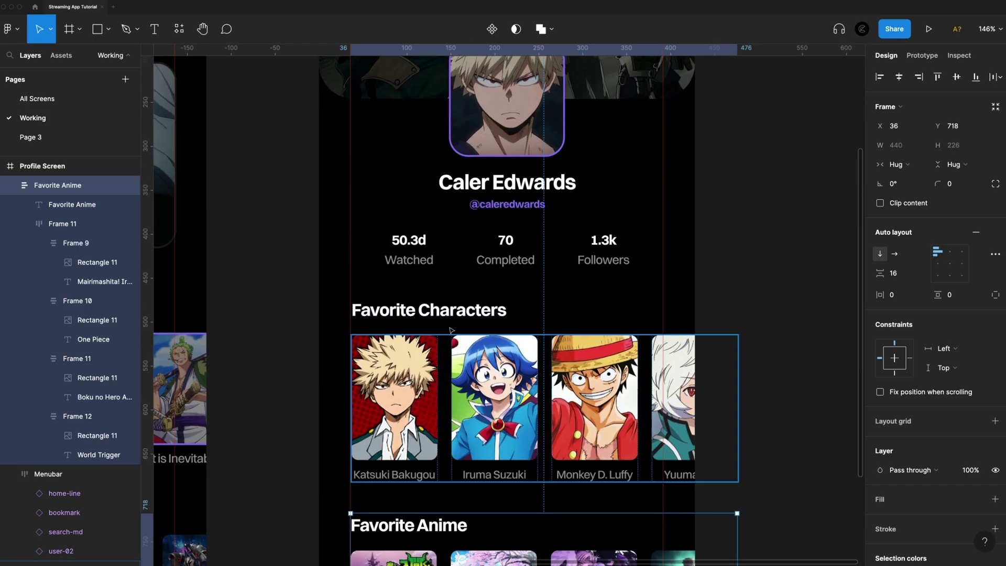
{"action": "scroll", "coordinate": [481, 334], "scroll_direction": "down", "scroll_amount": 4}
{"action": "scroll", "coordinate": [485, 320], "scroll_direction": "right", "scroll_amount": 1}
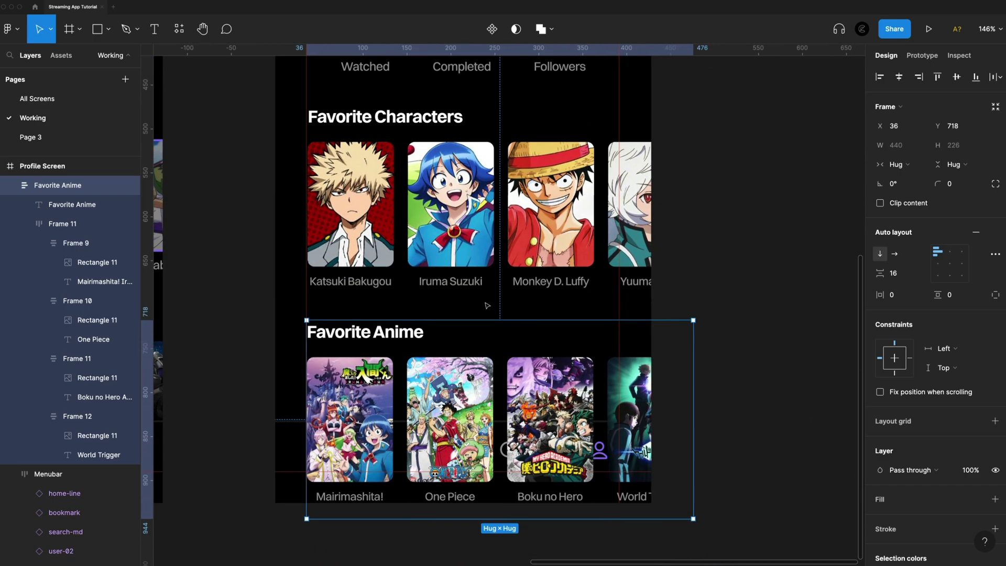
{"action": "key", "text": "super+alt+bracketleft"}
Copy the Home Screen's Rectangle 8 gradient fade over the profile screen's Favorite Anime row
{"action": "scroll", "coordinate": [634, 313], "scroll_direction": "down", "scroll_amount": 5}
{"action": "left_click", "coordinate": [812, 313]}
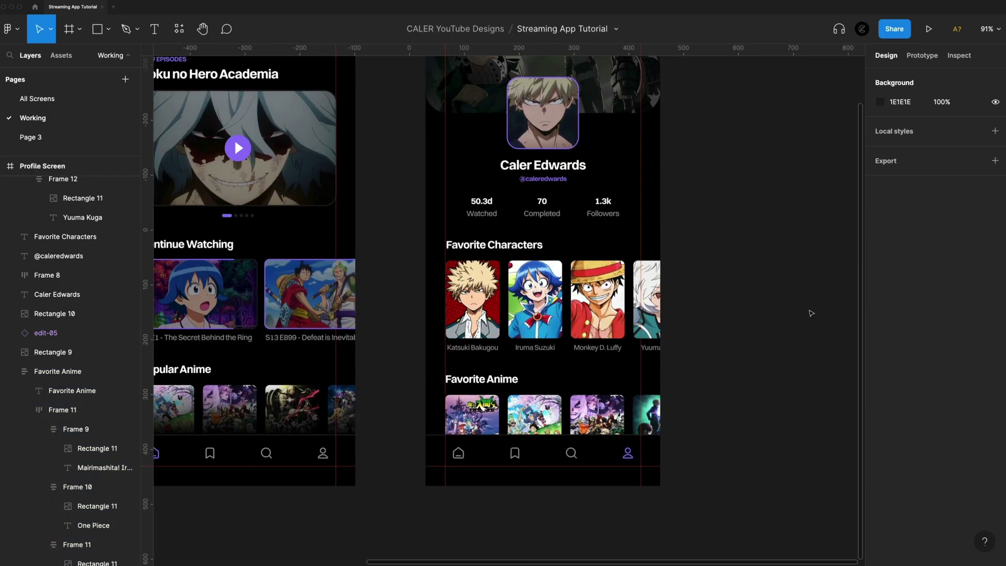
{"action": "left_click", "coordinate": [306, 422]}
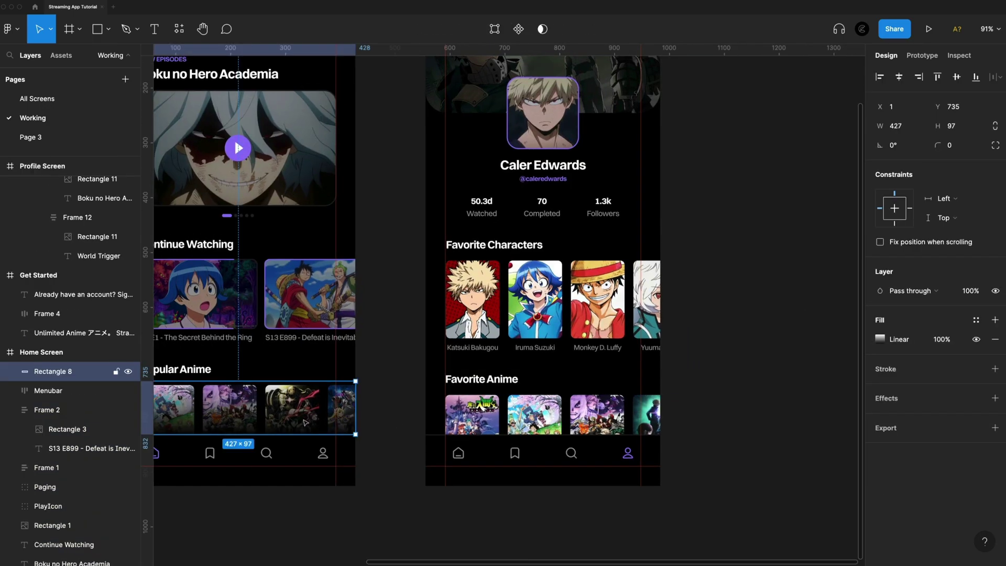
{"action": "scroll", "coordinate": [450, 185], "scroll_direction": "up", "scroll_amount": 5}
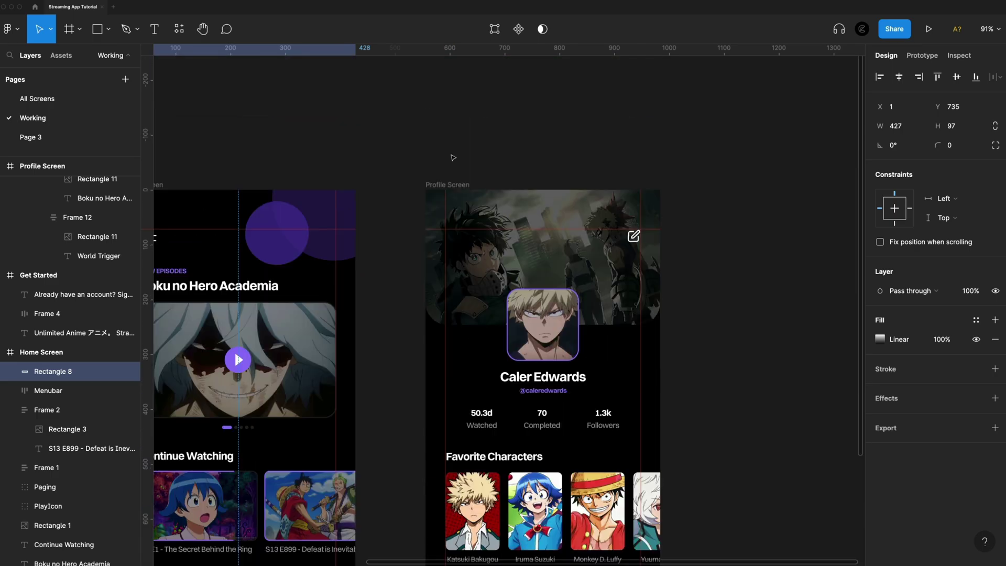
{"action": "left_click", "coordinate": [450, 184]}
{"action": "key", "text": "ctrl+v"}
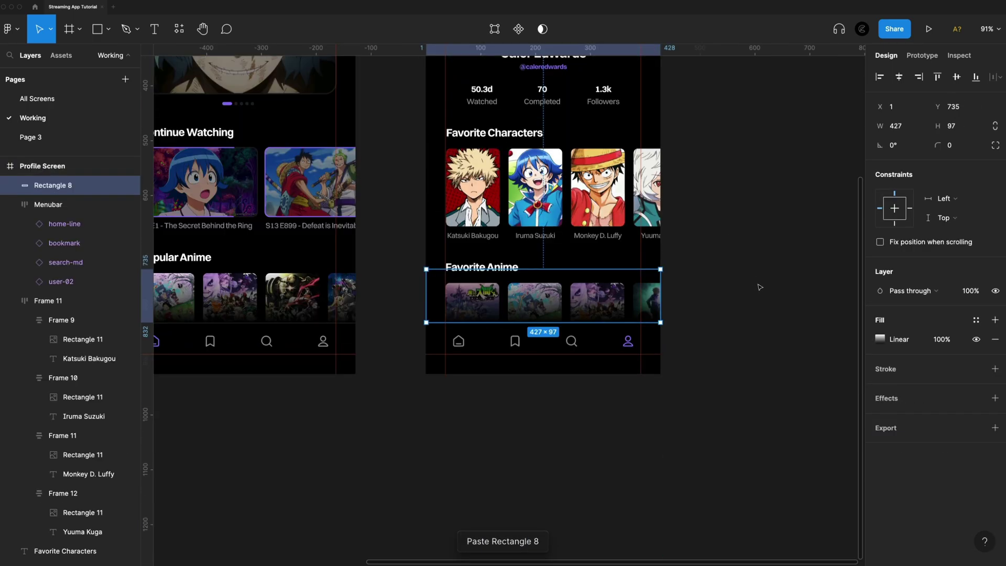
{"action": "left_click", "coordinate": [760, 287]}
{"action": "scroll", "coordinate": [789, 348], "scroll_direction": "up", "scroll_amount": 5}
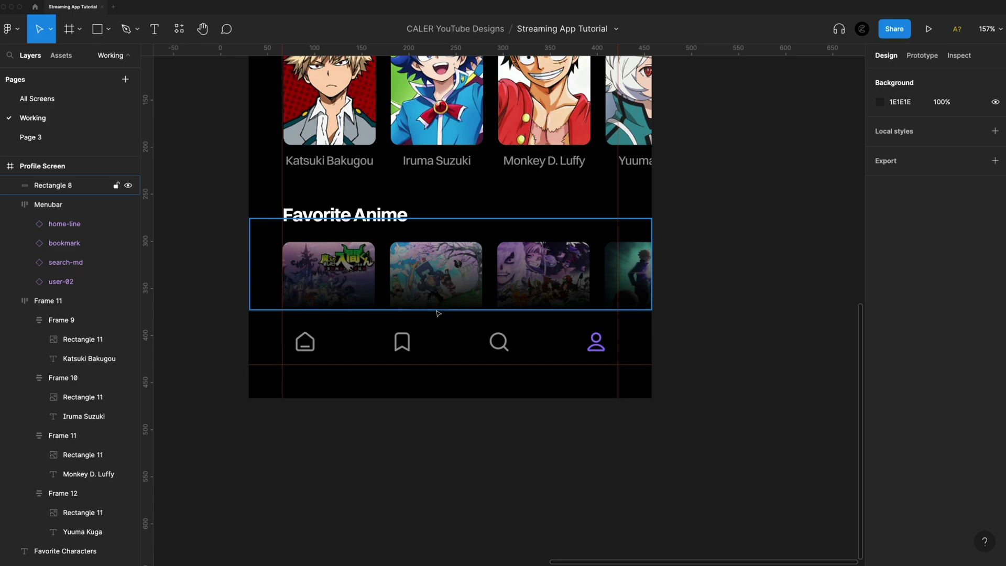
{"action": "scroll", "coordinate": [734, 310], "scroll_direction": "down", "scroll_amount": 5}
Shift the Get Started screen left and add an iPhone 13 Pro Max Login Screen frame
{"action": "scroll", "coordinate": [219, 181], "scroll_direction": "left", "scroll_amount": 1}
{"action": "left_click", "coordinate": [219, 181]}
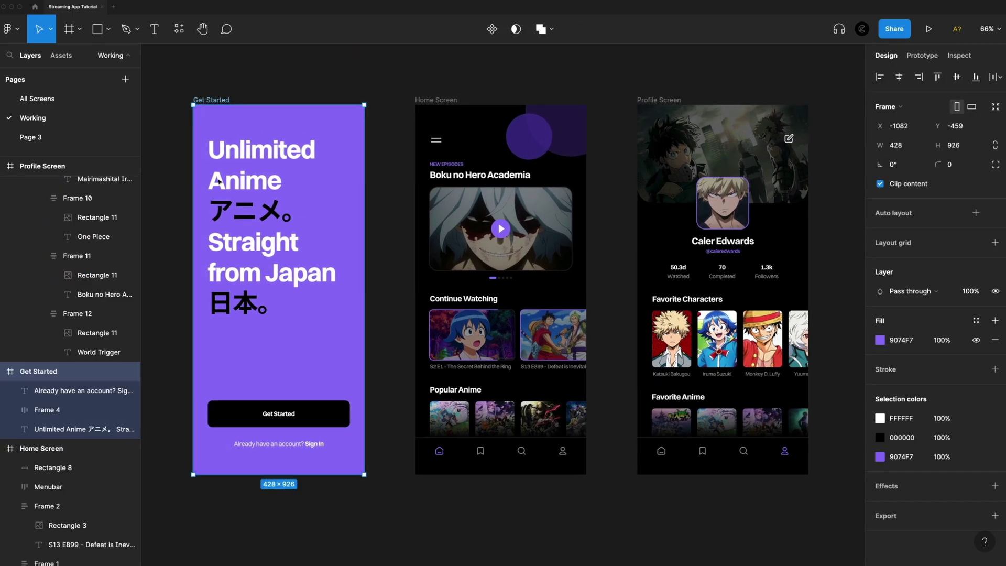
{"action": "scroll", "coordinate": [435, 173], "scroll_direction": "down", "scroll_amount": 3}
{"action": "left_click_drag", "start_coordinate": [336, 210], "coordinate": [222, 209]}
{"action": "key", "text": "f"}
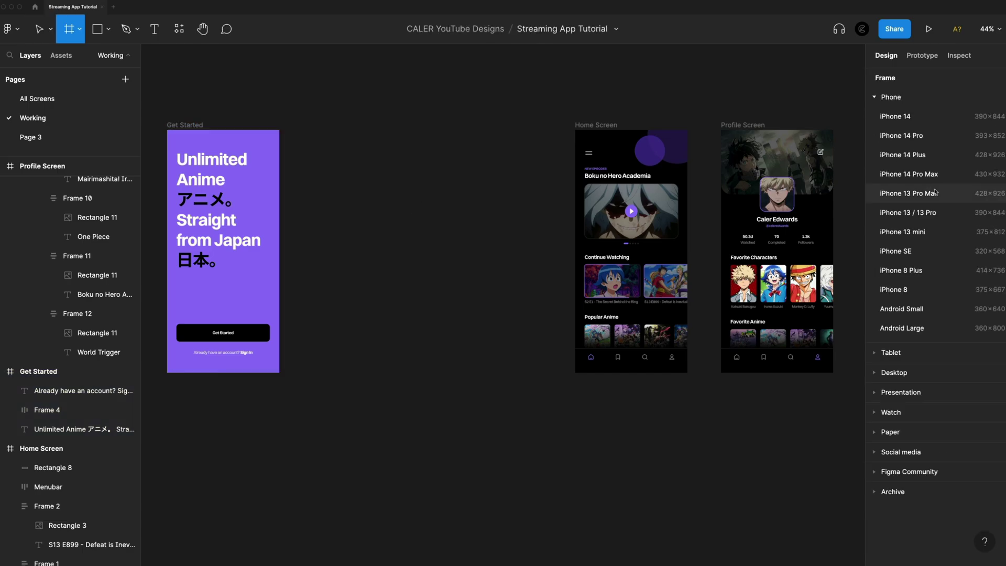
{"action": "left_click", "coordinate": [909, 193]}
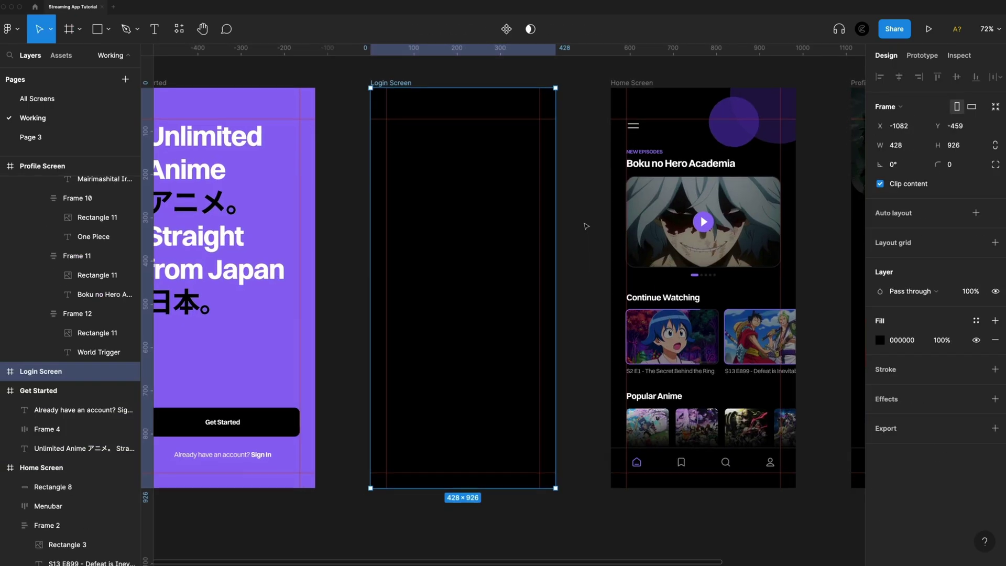
{"action": "scroll", "coordinate": [584, 225], "scroll_direction": "up", "scroll_amount": 3}
{"action": "left_click", "coordinate": [583, 226]}
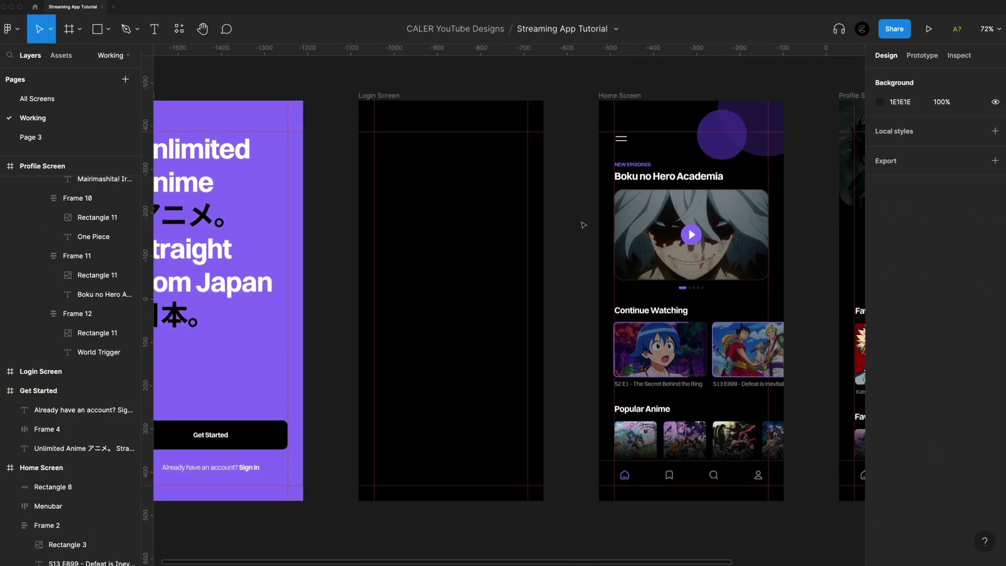
{"action": "scroll", "coordinate": [583, 226], "scroll_direction": "left", "scroll_amount": 3}
{"action": "left_click", "coordinate": [509, 258]}
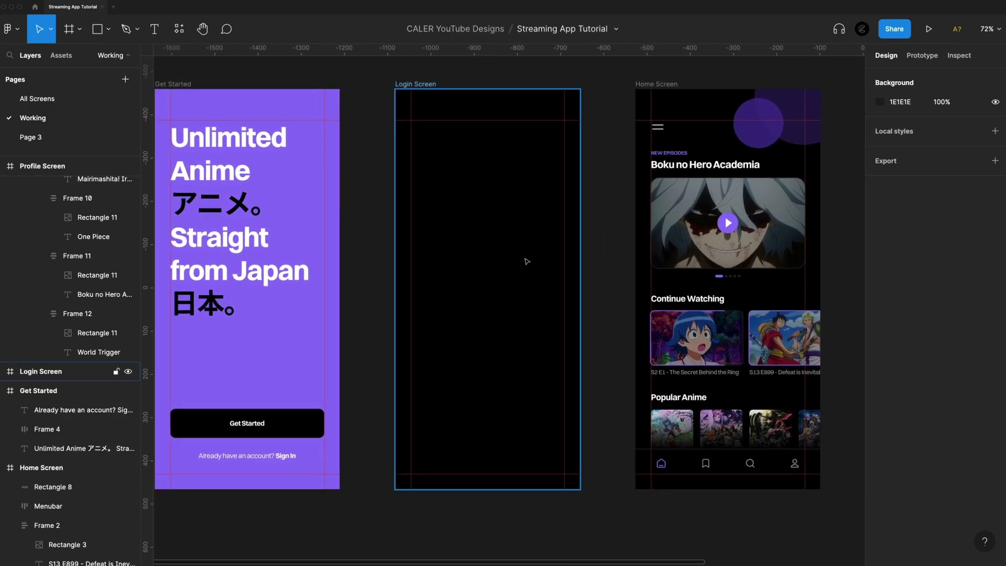
Search the assets for 'back' and place the flip-backward icon on the Login Screen
{"action": "key", "text": "Escape"}
{"action": "left_click", "coordinate": [62, 55]}
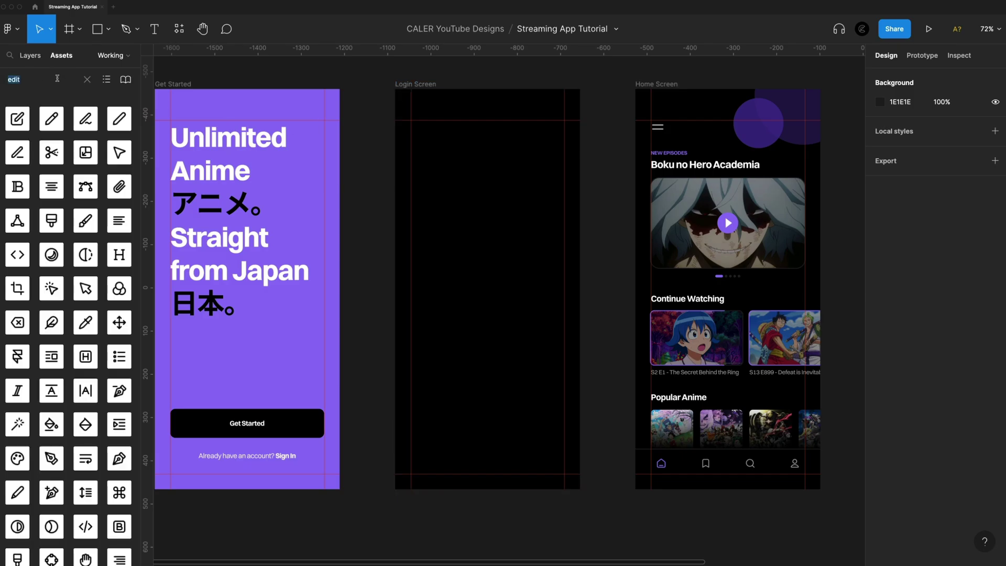
{"action": "type", "text": "back"}
{"action": "left_click_drag", "start_coordinate": [121, 121], "coordinate": [443, 138]}
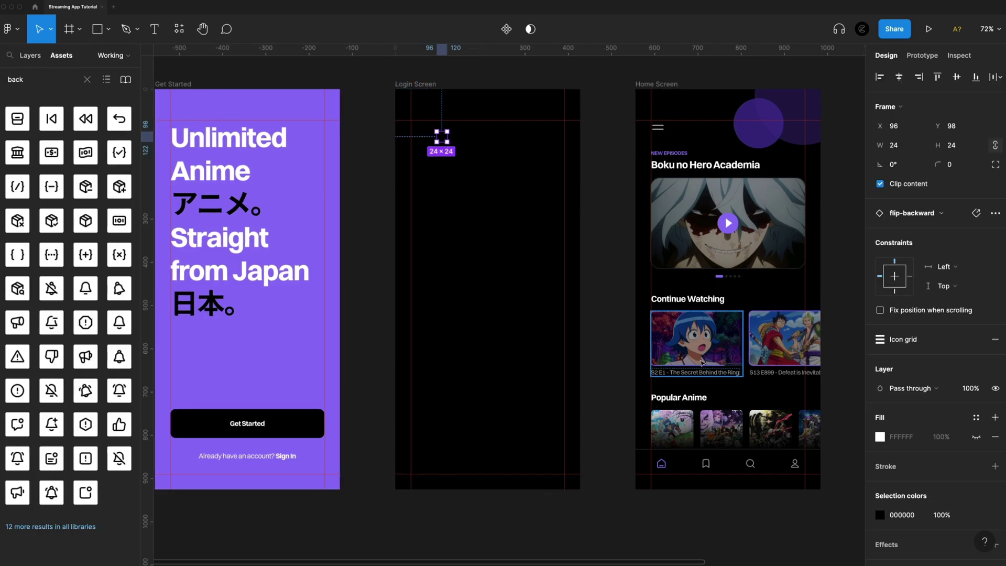
Colour the back icon white (FFFFFF) and resize it to 32×32
{"action": "left_click", "coordinate": [880, 514]}
{"action": "type", "text": "FFFFFF"}
{"action": "key", "text": "Return"}
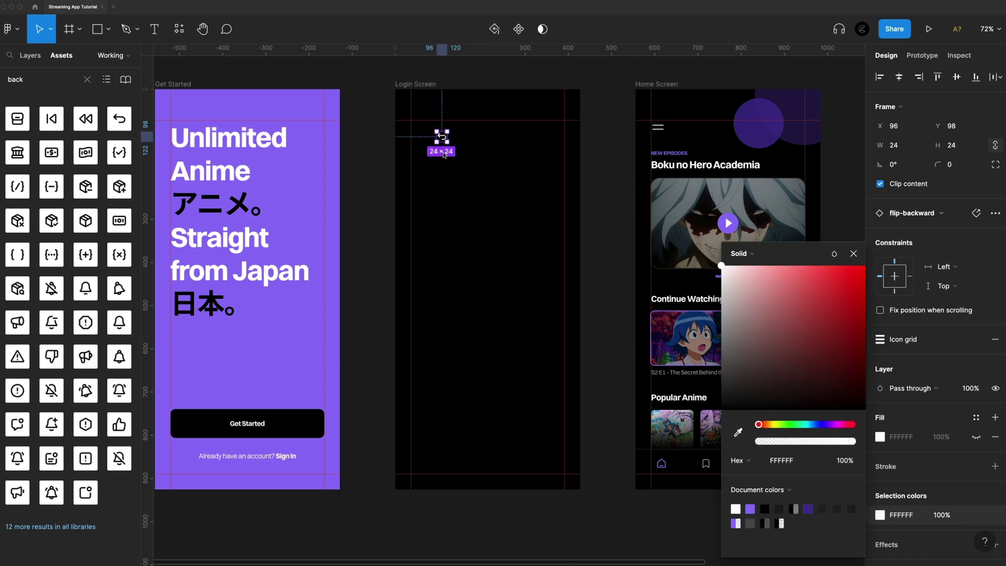
{"action": "scroll", "coordinate": [436, 132], "scroll_direction": "up", "scroll_amount": 2}
{"action": "scroll", "coordinate": [436, 133], "scroll_direction": "up", "scroll_amount": 3}
{"action": "left_click_drag", "start_coordinate": [461, 155], "coordinate": [407, 133]}
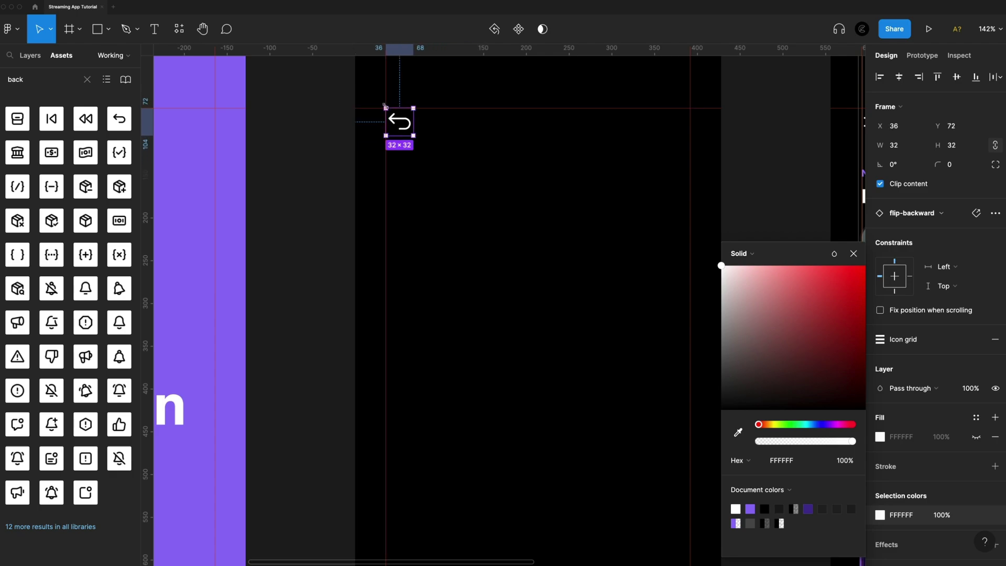
{"action": "scroll", "coordinate": [456, 187], "scroll_direction": "down", "scroll_amount": 5}
{"action": "key", "text": "Escape"}
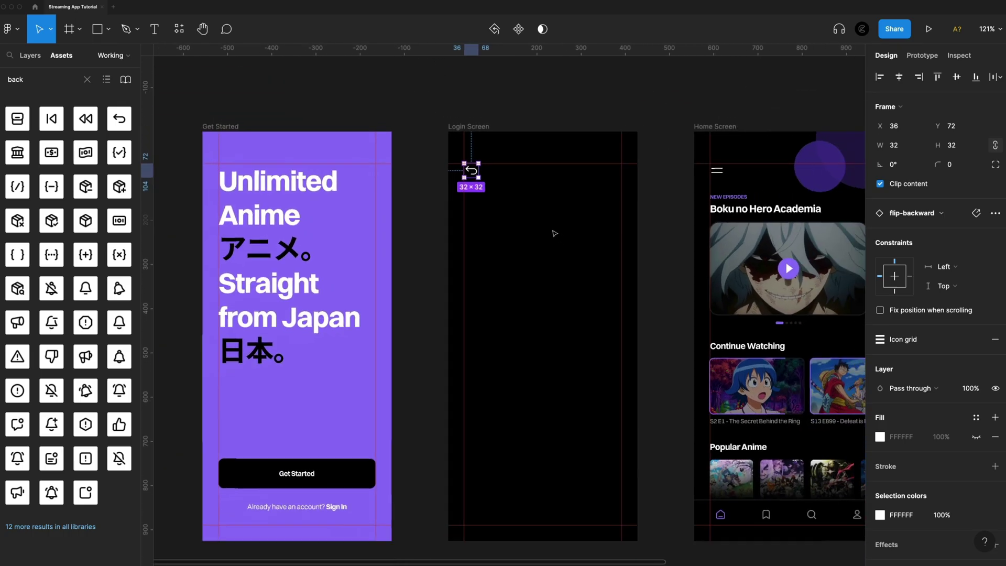
{"action": "key", "text": "Escape"}
Add a left-aligned Bold placeholder text box below the back arrow and set its font size
{"action": "key", "text": "t"}
{"action": "left_click", "coordinate": [468, 209]}
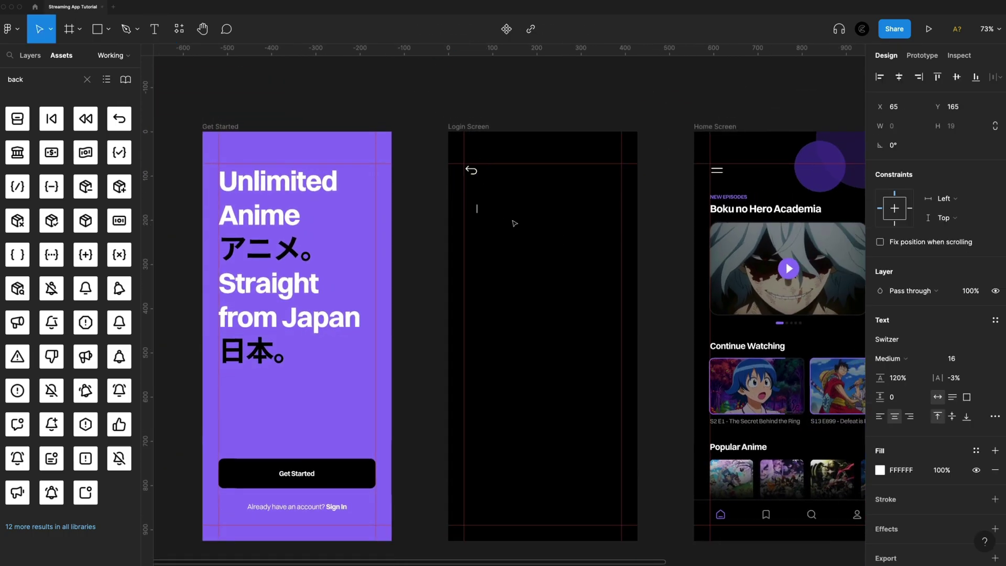
{"action": "type", "text": "aksdj"}
{"action": "key", "text": "Escape"}
{"action": "left_click", "coordinate": [880, 416]}
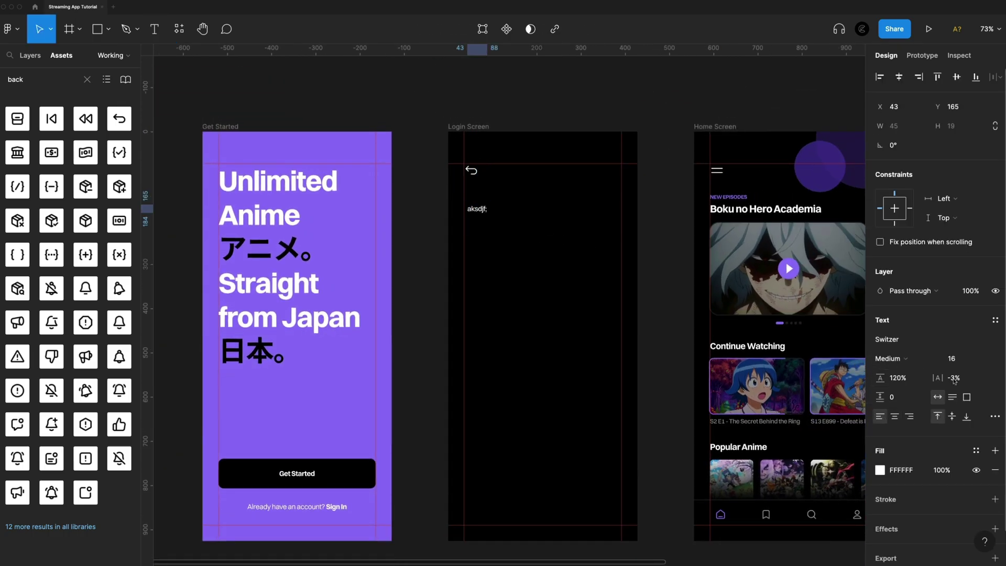
{"action": "left_click", "coordinate": [891, 359]}
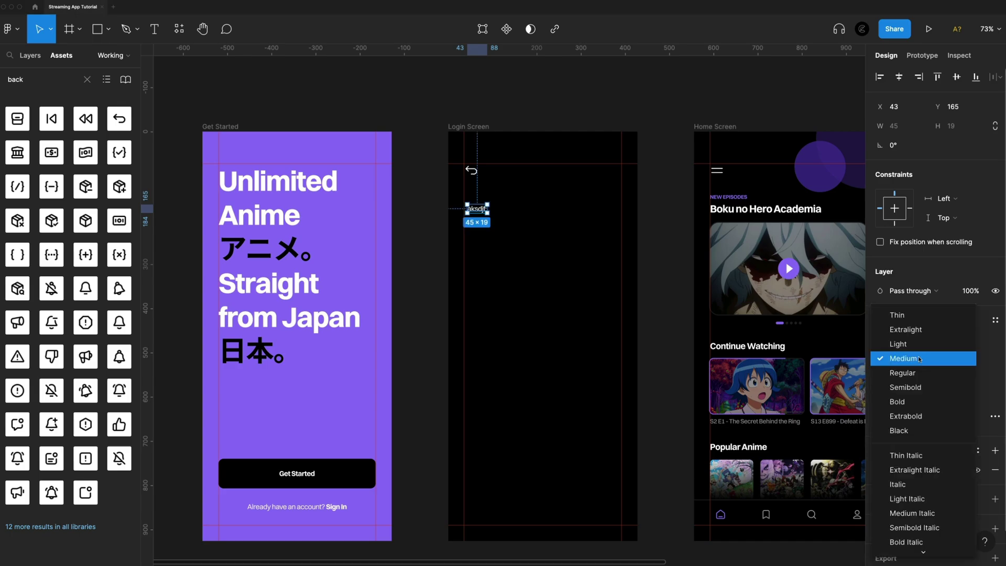
{"action": "left_click", "coordinate": [927, 400]}
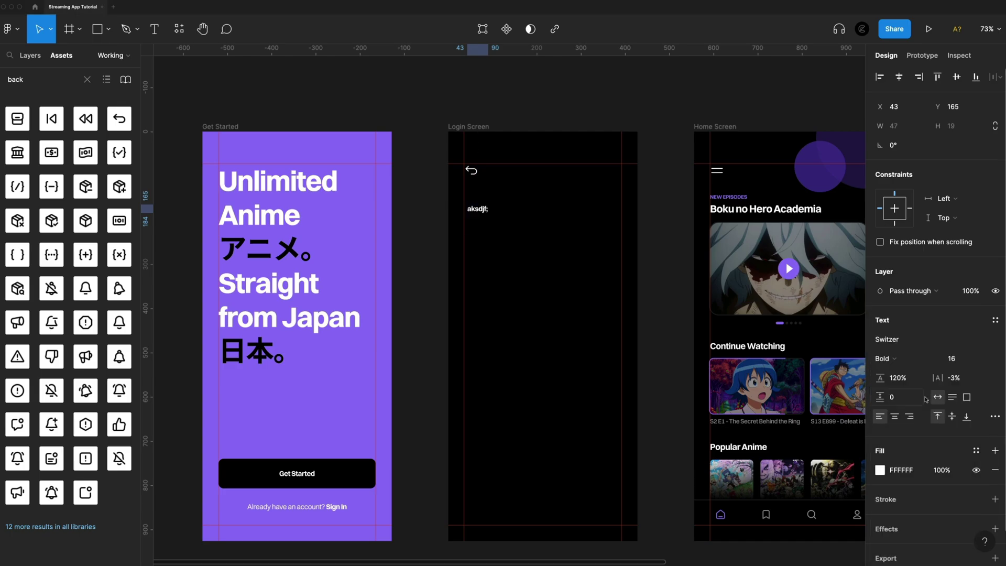
{"action": "left_click", "coordinate": [965, 361]}
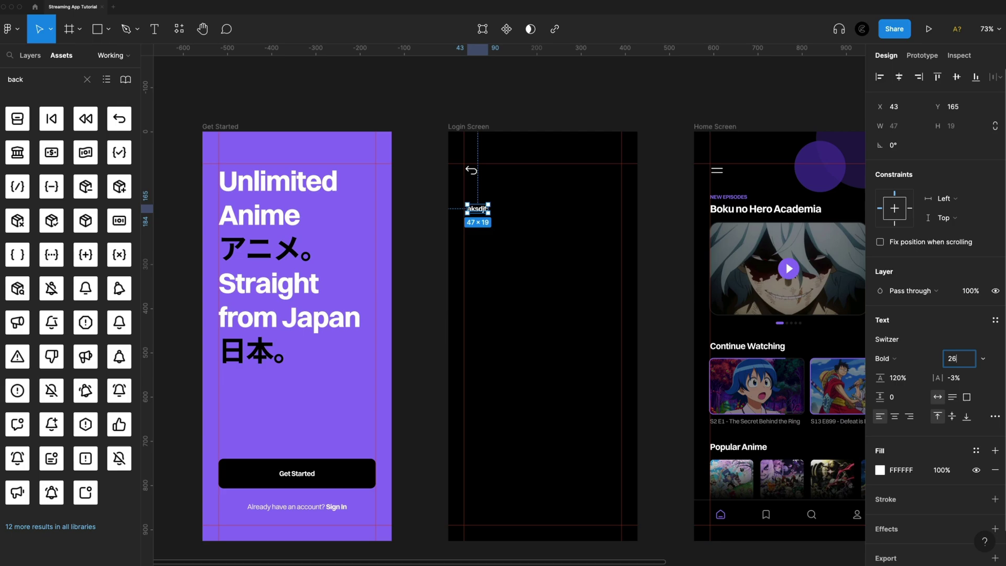
{"action": "type", "text": "26"}
{"action": "key", "text": "Return"}
Replace the placeholder with 'Your almost ready to watch anime.' and widen it to the margin guide
{"action": "scroll", "coordinate": [493, 207], "scroll_direction": "up", "scroll_amount": 5}
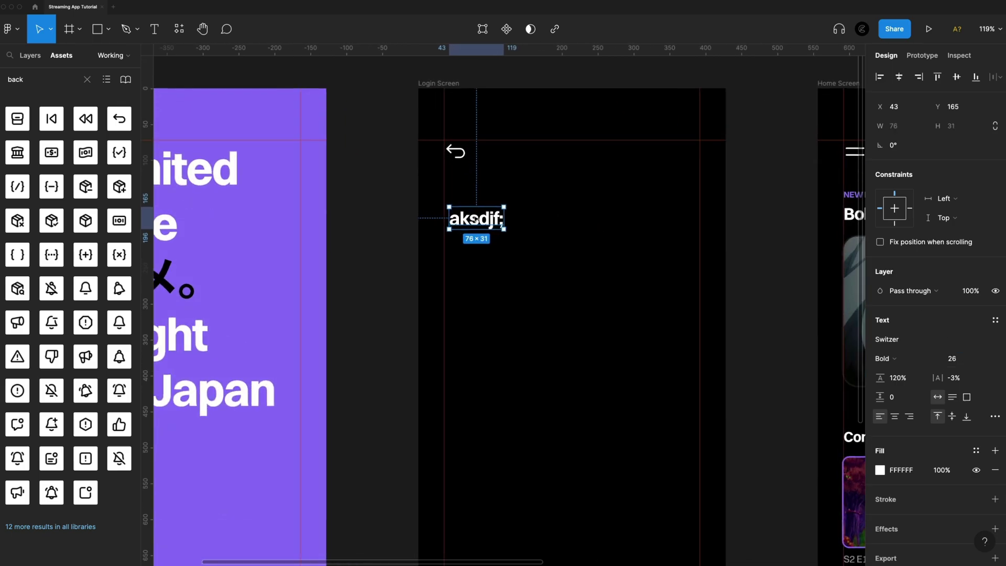
{"action": "double_click", "coordinate": [474, 219]}
{"action": "type", "text": "Your almost ready to watch anime."}
{"action": "key", "text": "Escape"}
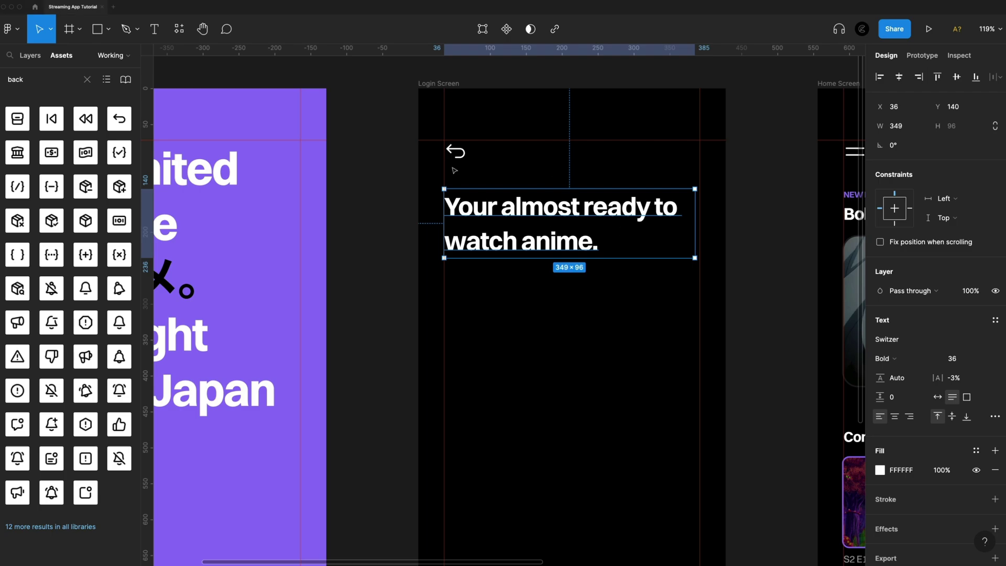
{"action": "key", "text": "alt"}
{"action": "left_click_drag", "start_coordinate": [695, 220], "coordinate": [700, 220]}
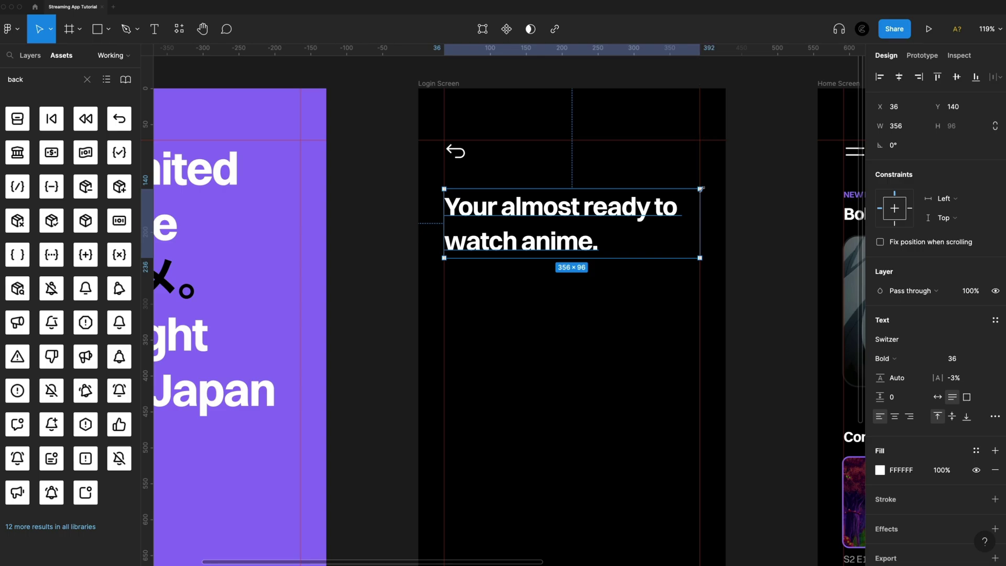
{"action": "left_click", "coordinate": [639, 330]}
{"action": "scroll", "coordinate": [638, 330], "scroll_direction": "down", "scroll_amount": 2}
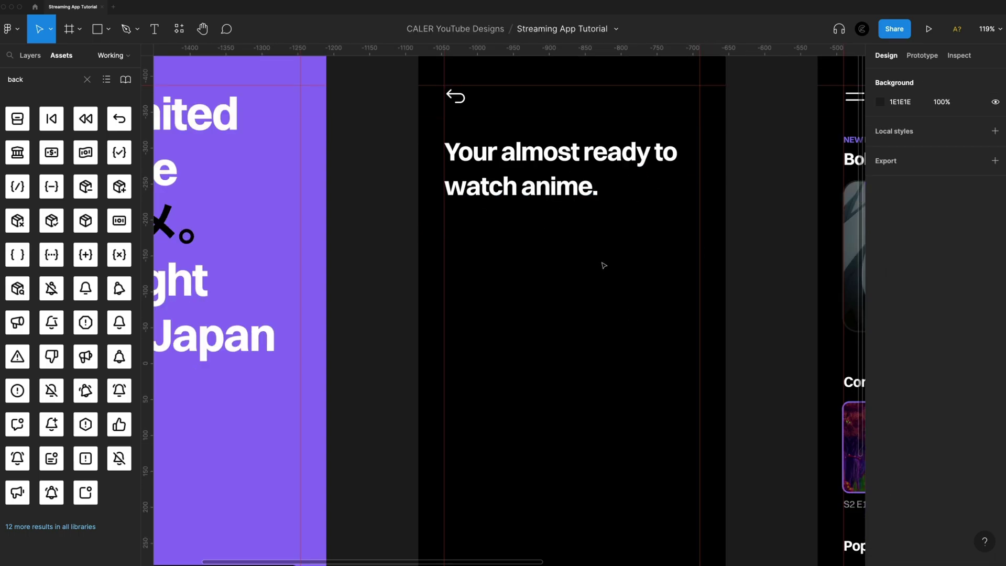
{"action": "scroll", "coordinate": [604, 266], "scroll_direction": "down", "scroll_amount": 3}
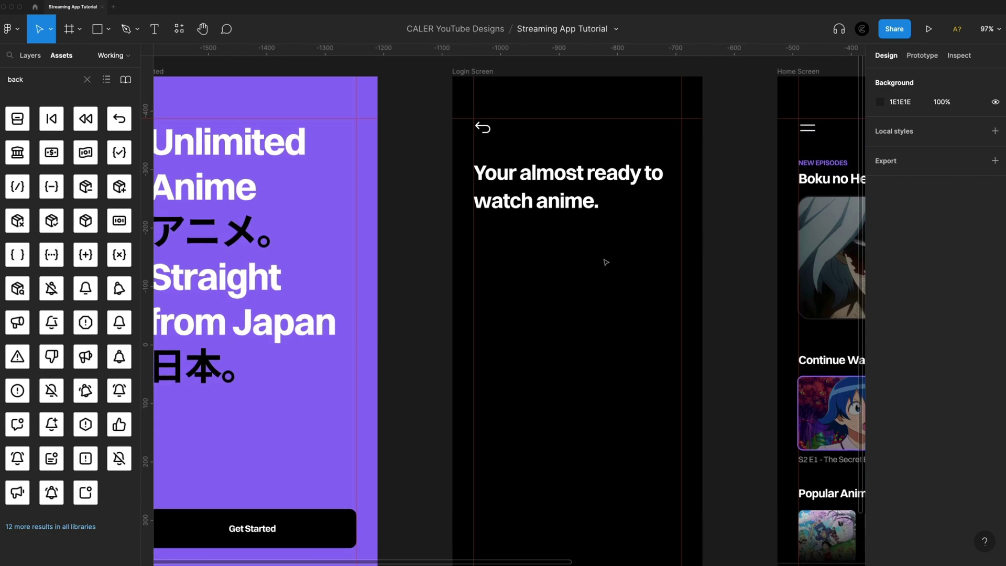
{"action": "scroll", "coordinate": [607, 262], "scroll_direction": "down", "scroll_amount": 1}
Add an 'Email or username' text label under the heading, aligned to the left margin
{"action": "key", "text": "t"}
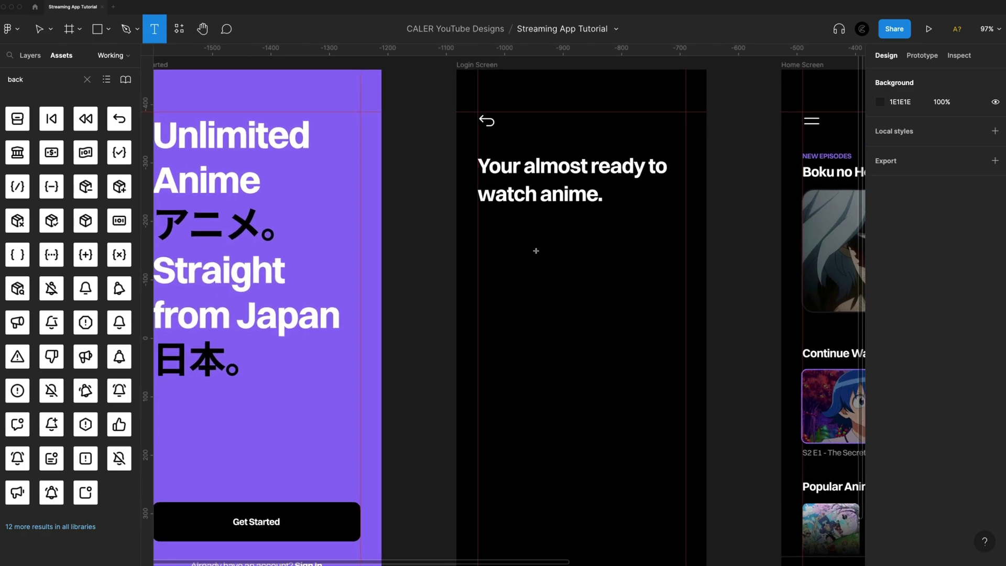
{"action": "left_click", "coordinate": [534, 238]}
{"action": "type", "text": "E"}
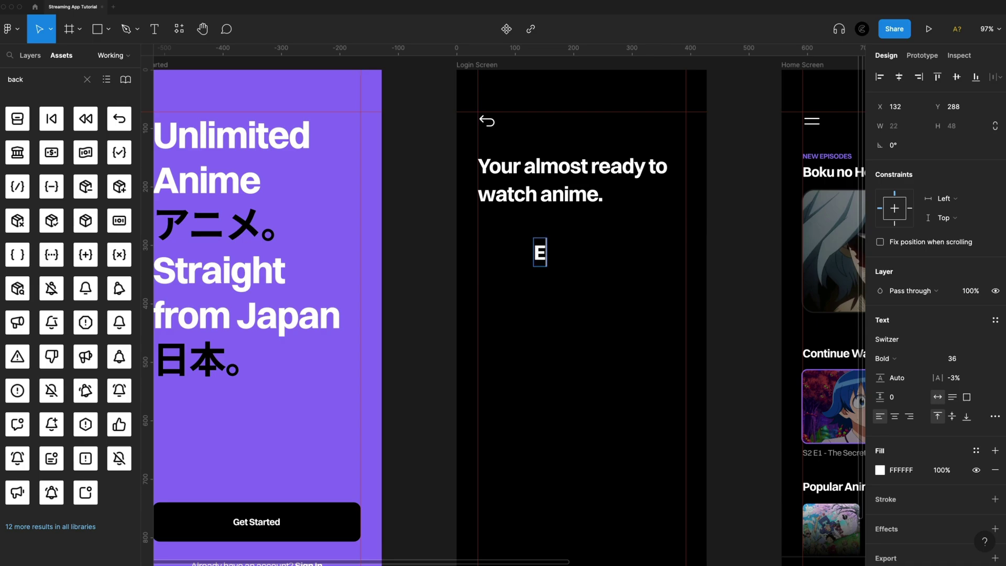
{"action": "type", "text": "mail or username"}
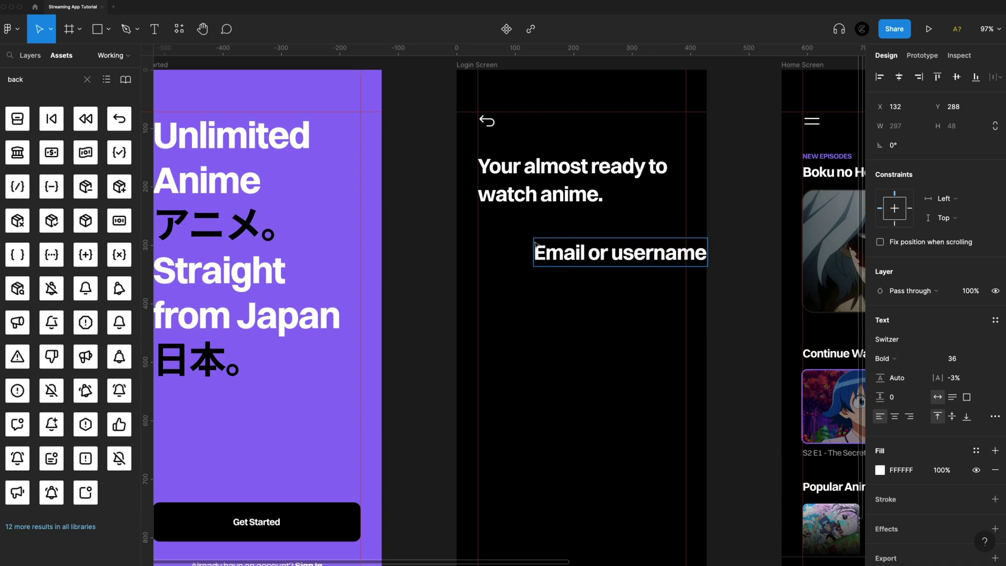
{"action": "key", "text": "Escape"}
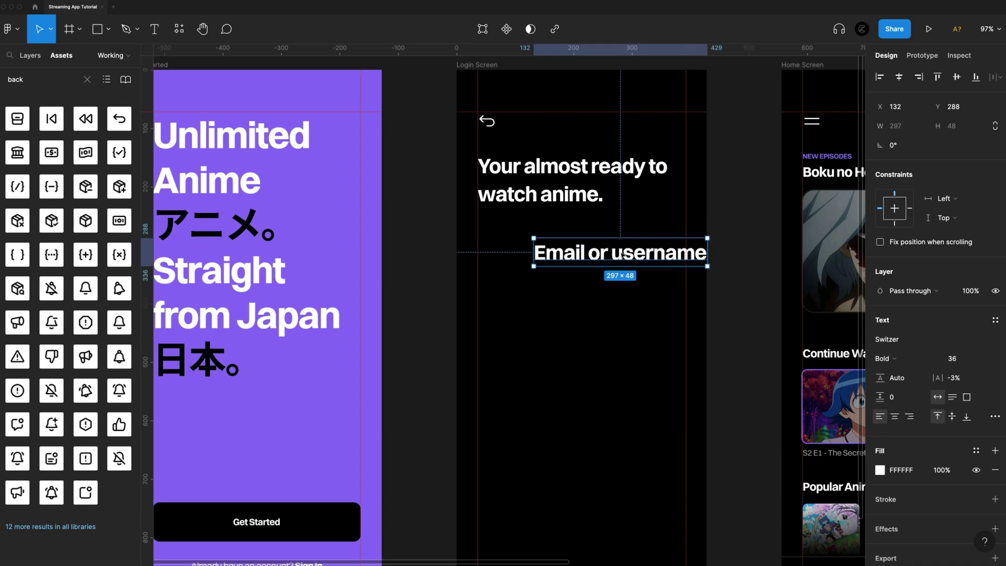
{"action": "left_click_drag", "start_coordinate": [572, 262], "coordinate": [518, 280]}
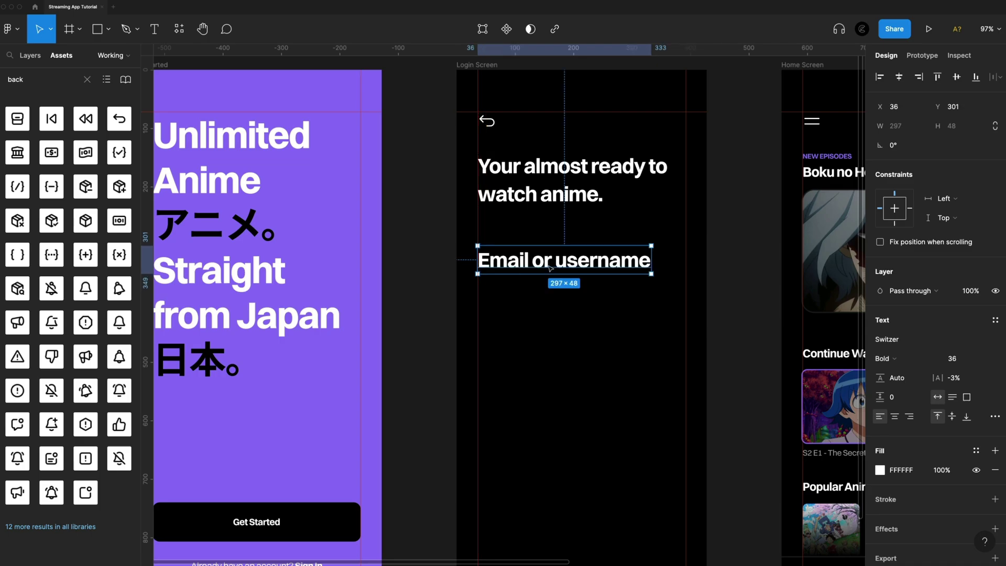
Style the email label at size 16, Medium weight, and 60% opacity
{"action": "left_click", "coordinate": [956, 359]}
{"action": "type", "text": "16"}
{"action": "key", "text": "Return"}
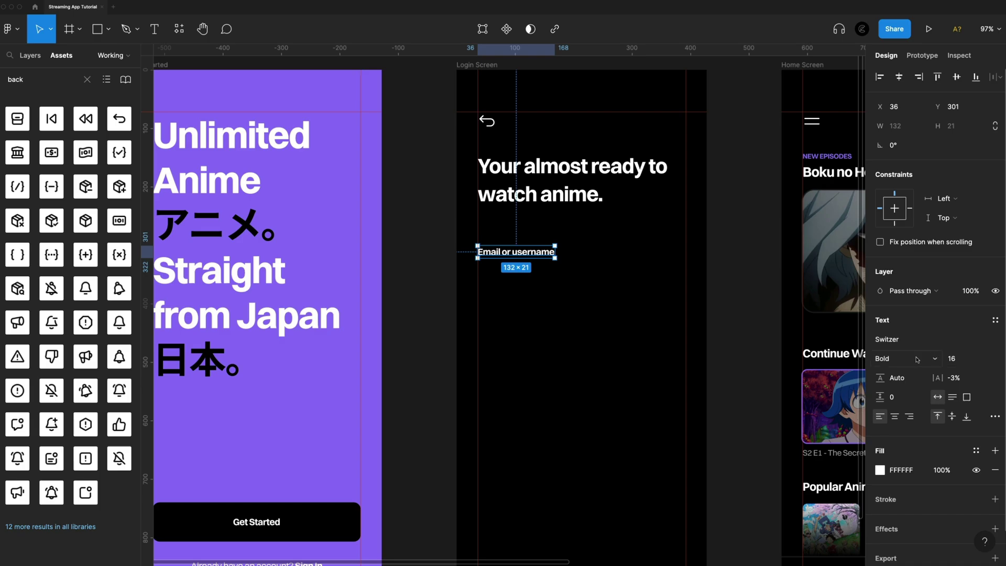
{"action": "left_click", "coordinate": [886, 359]}
{"action": "left_click", "coordinate": [913, 316]}
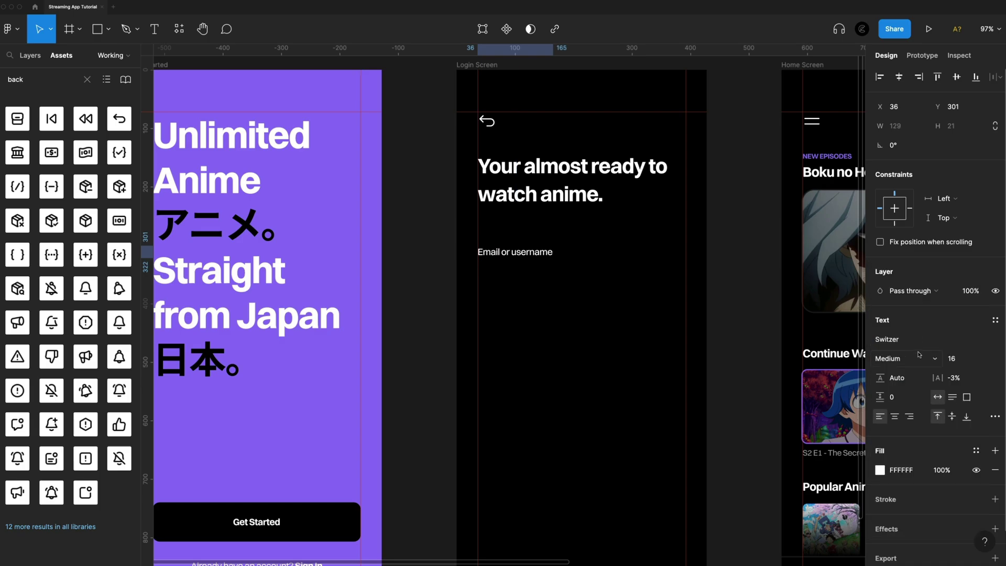
{"action": "key", "text": "6"}
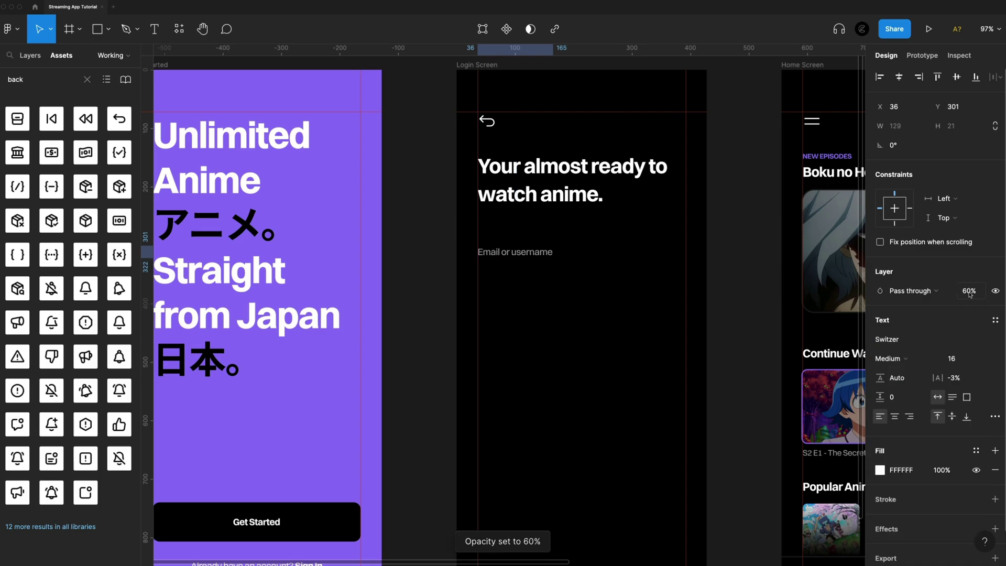
Wrap the email label in an auto-layout frame filled with dark 1A191B
{"action": "key", "text": "shift+a"}
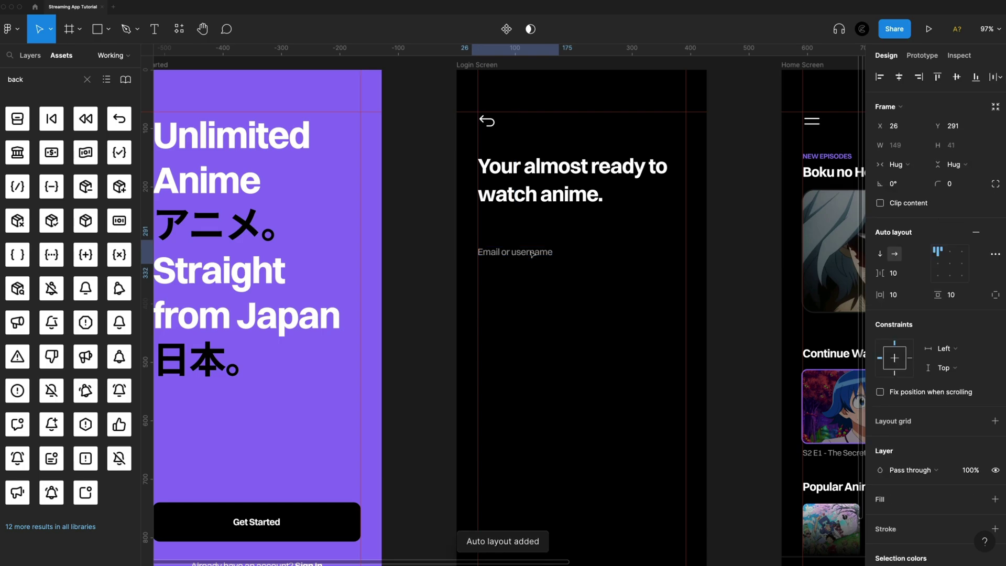
{"action": "left_click_drag", "start_coordinate": [537, 255], "coordinate": [545, 254]}
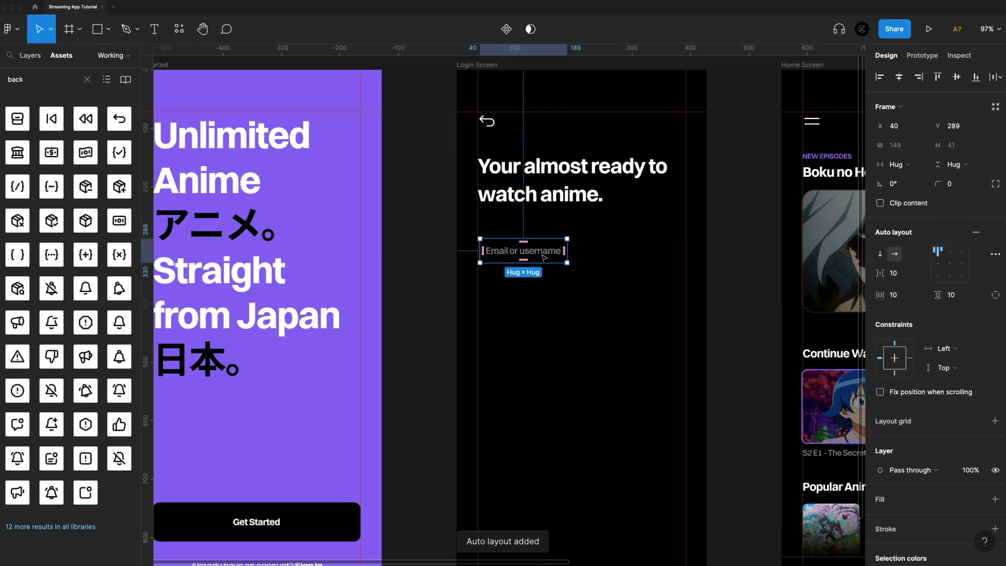
{"action": "scroll", "coordinate": [962, 406], "scroll_direction": "down", "scroll_amount": 3}
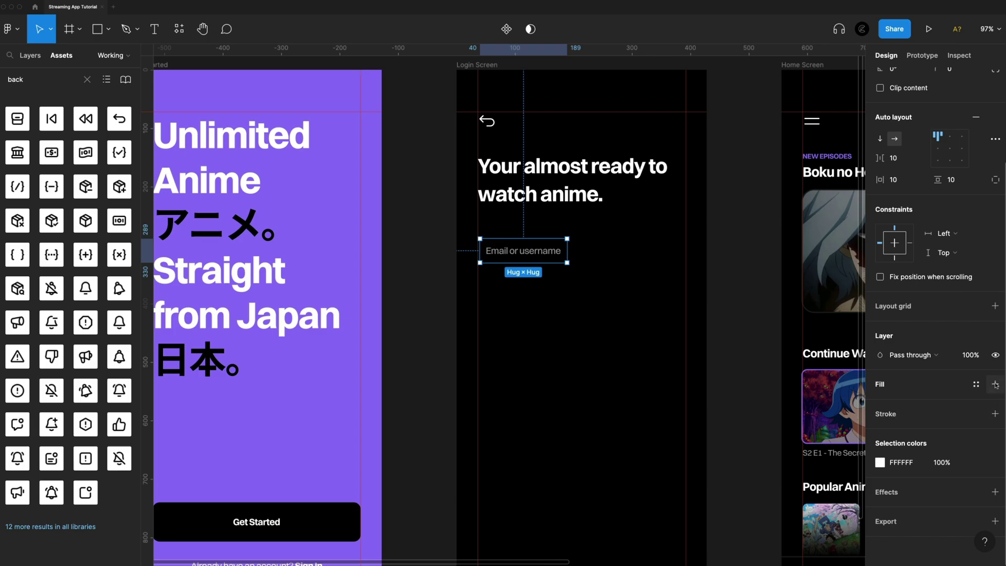
{"action": "left_click", "coordinate": [995, 384]}
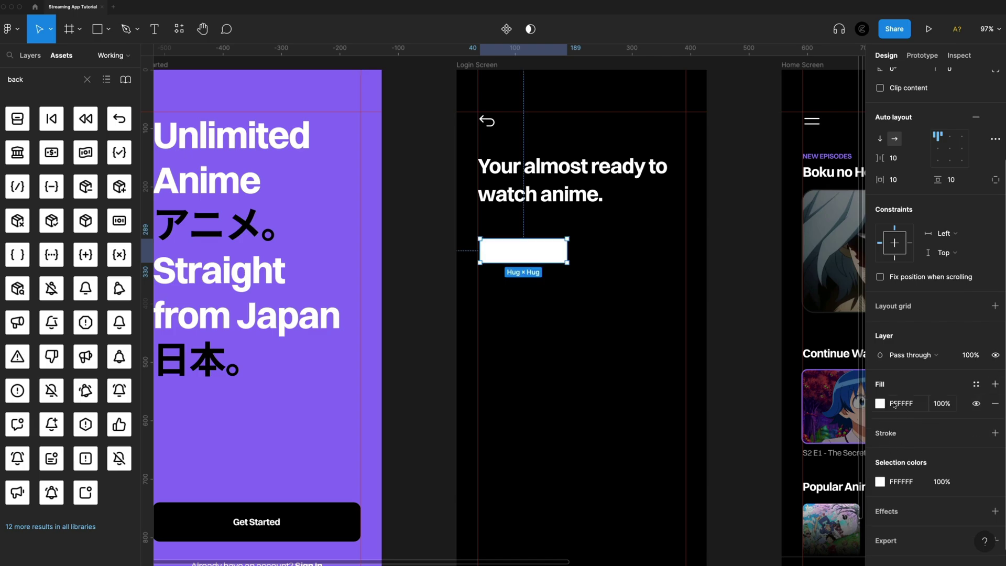
{"action": "left_click", "coordinate": [895, 404]}
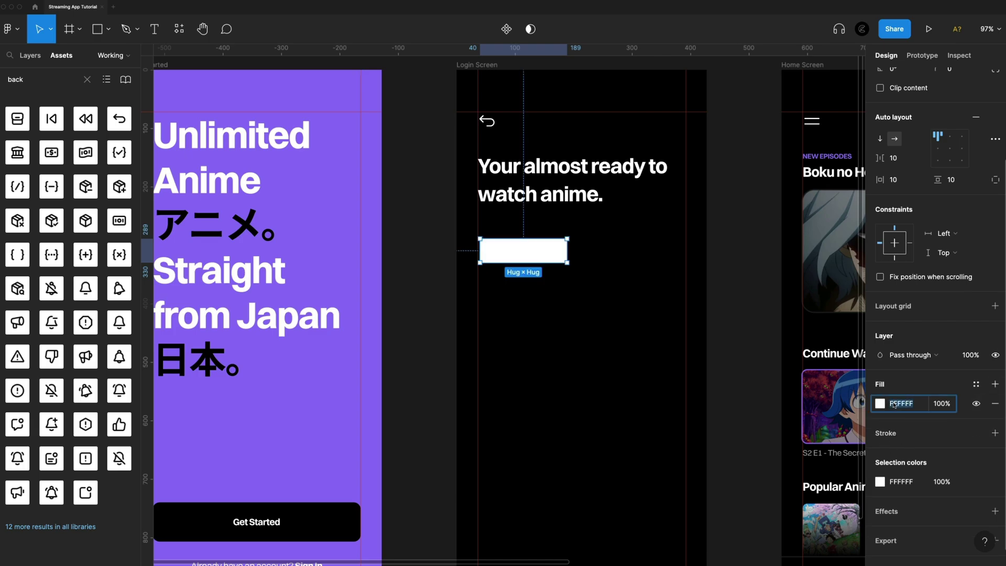
{"action": "type", "text": "1a191b"}
{"action": "key", "text": "Return"}
Align the label left-centre in the field and set item spacing to 0
{"action": "scroll", "coordinate": [559, 254], "scroll_direction": "up", "scroll_amount": 3}
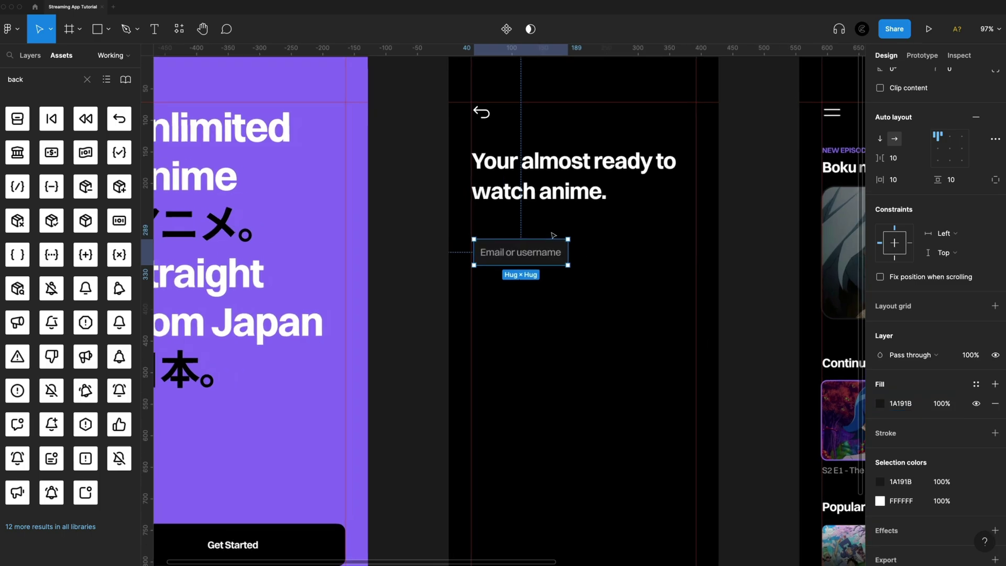
{"action": "scroll", "coordinate": [560, 254], "scroll_direction": "up", "scroll_amount": 2}
{"action": "left_click", "coordinate": [938, 149]}
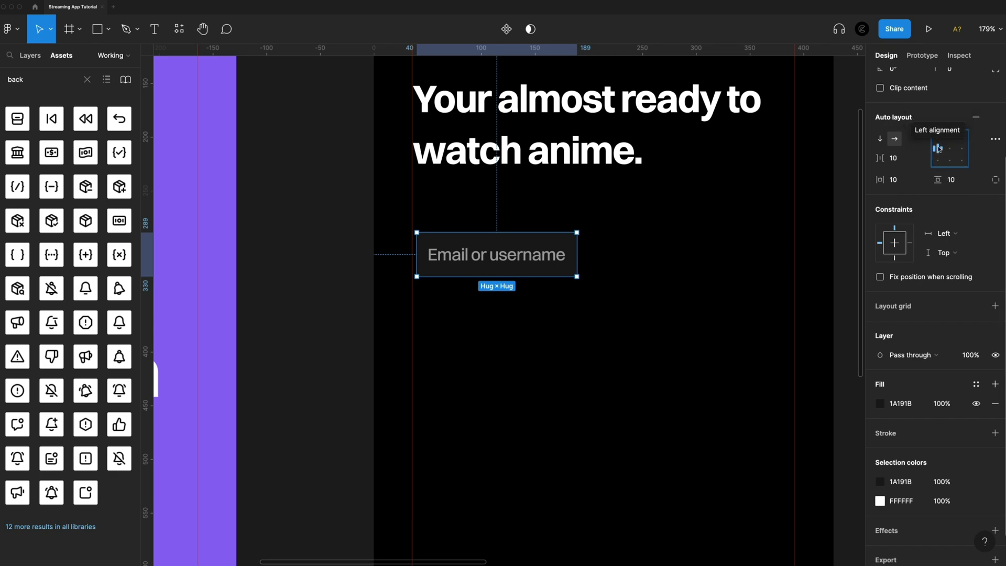
{"action": "left_click", "coordinate": [910, 157]}
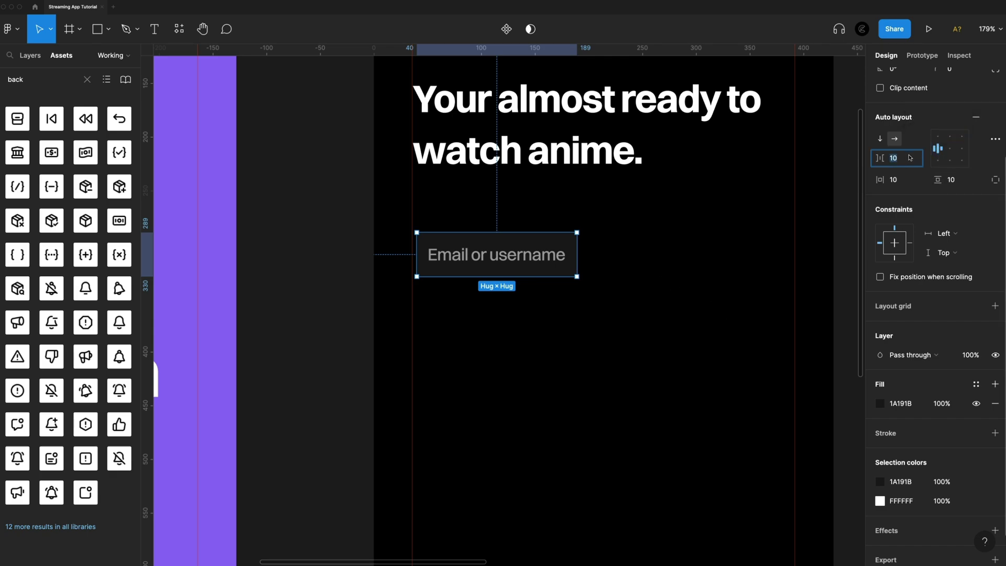
{"action": "type", "text": "0"}
{"action": "key", "text": "Return"}
Give the field 24 horizontal and vertical padding and stretch it to 356 wide
{"action": "left_click", "coordinate": [905, 184]}
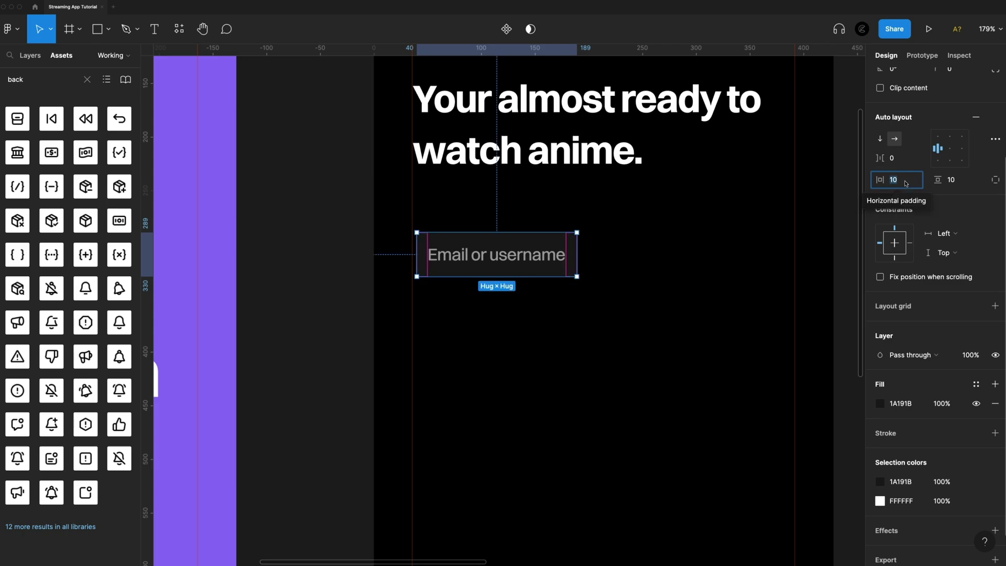
{"action": "type", "text": "24"}
{"action": "key", "text": "Return"}
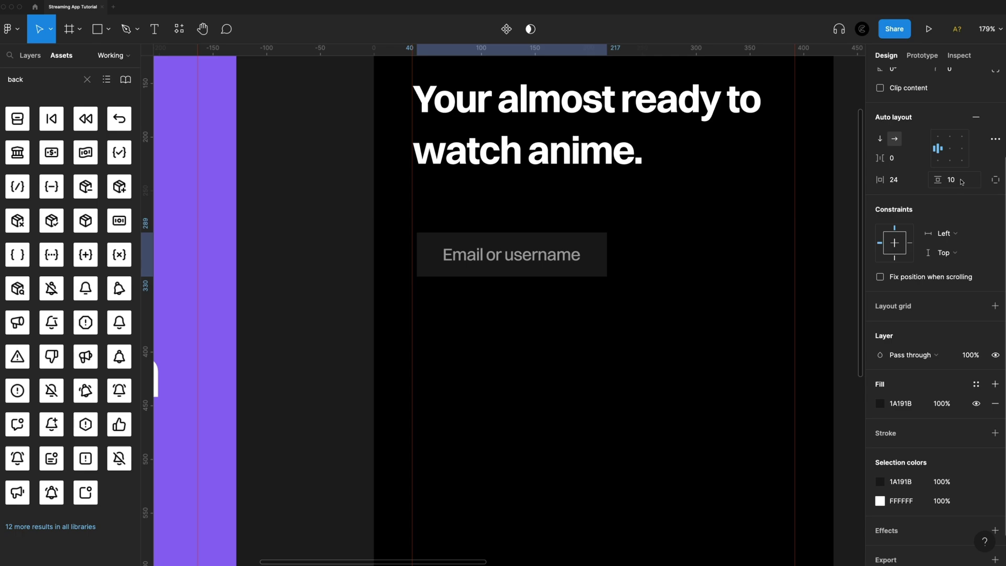
{"action": "left_click", "coordinate": [961, 182]}
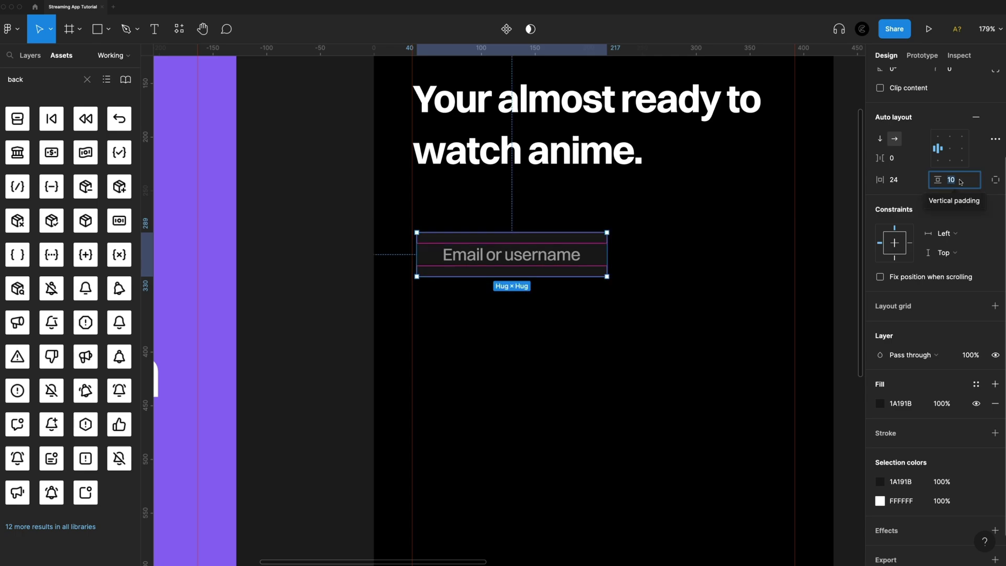
{"action": "type", "text": "24"}
{"action": "key", "text": "Return"}
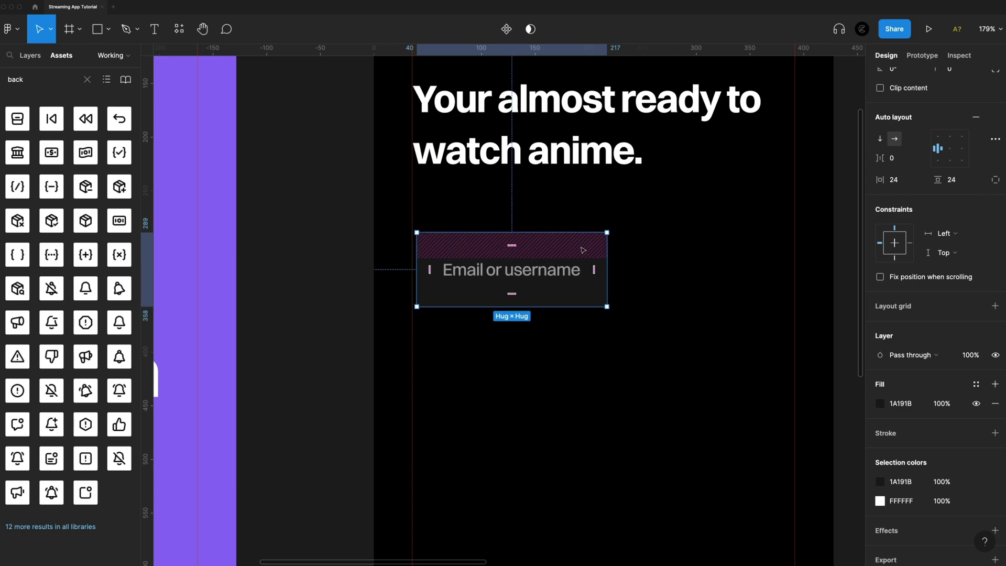
{"action": "left_click_drag", "start_coordinate": [580, 250], "coordinate": [797, 252]}
Nudge the email field toward the heading, round its corners to 12, and duplicate it below
{"action": "left_click", "coordinate": [692, 395]}
{"action": "scroll", "coordinate": [691, 396], "scroll_direction": "down", "scroll_amount": 5}
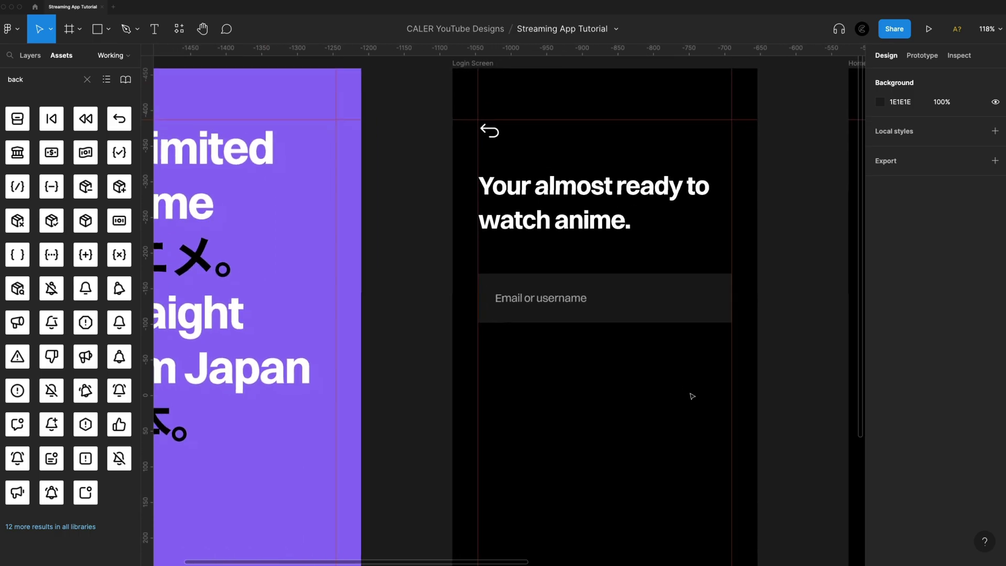
{"action": "left_click", "coordinate": [620, 287]}
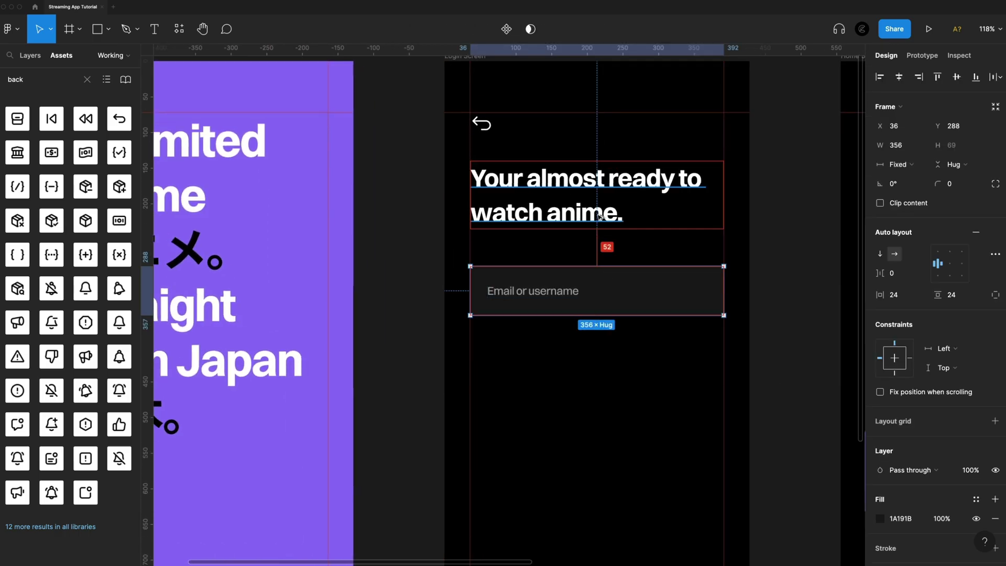
{"action": "key", "text": "Up"}
{"action": "key", "text": "Up"}
{"action": "key", "text": "Up"}
{"action": "key", "text": "Up"}
{"action": "key", "text": "Up"}
{"action": "key", "text": "Up"}
{"action": "key", "text": "Up"}
{"action": "key", "text": "Up"}
{"action": "key", "text": "Up"}
{"action": "key", "text": "Up"}
{"action": "key", "text": "Up"}
{"action": "key", "text": "Up"}
{"action": "key", "text": "Up"}
{"action": "key", "text": "Up"}
{"action": "key", "text": "Up"}
{"action": "key", "text": "Up"}
{"action": "key", "text": "Up"}
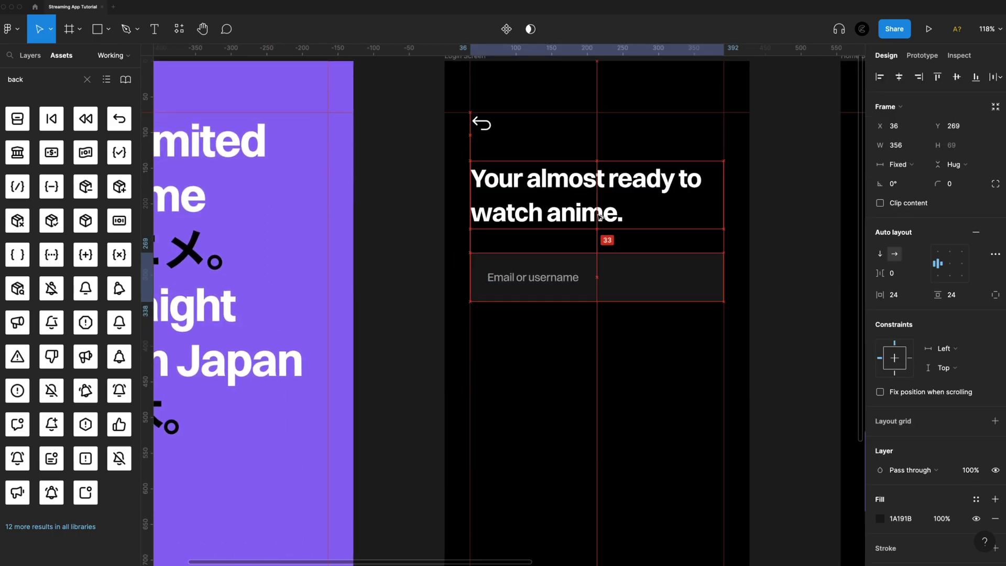
{"action": "key", "text": "Down"}
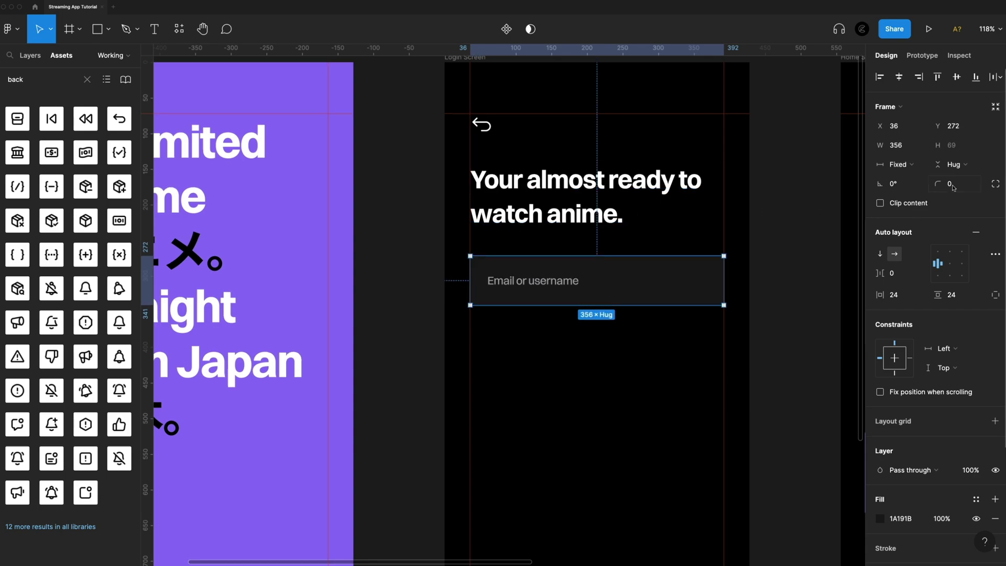
{"action": "left_click", "coordinate": [956, 184]}
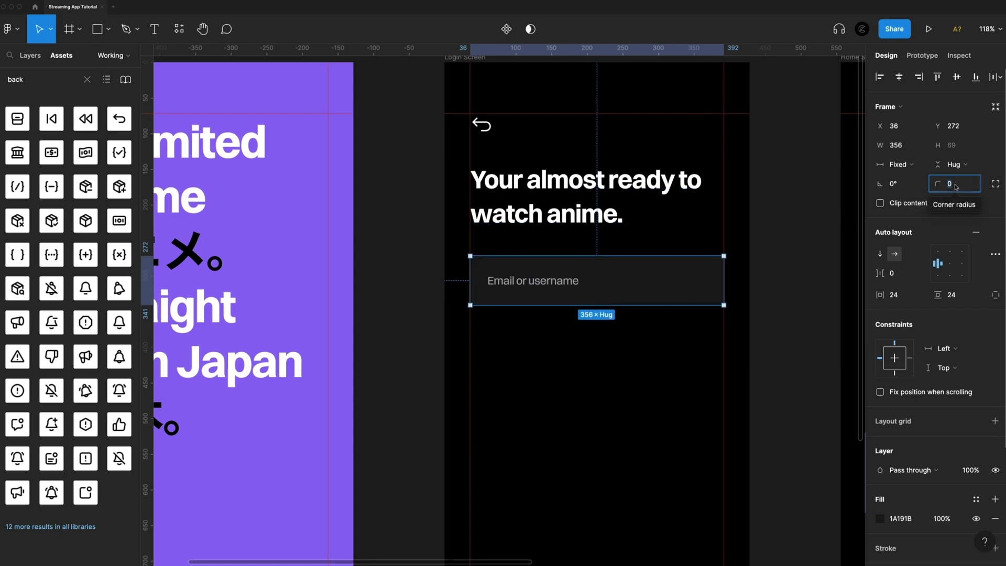
{"action": "type", "text": "12"}
{"action": "key", "text": "Return"}
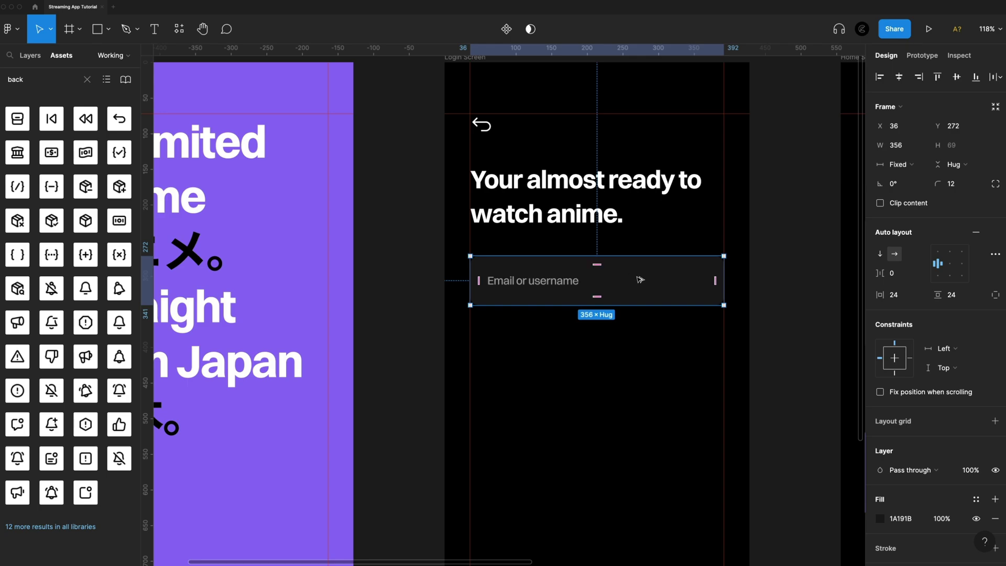
{"action": "left_click_drag", "start_coordinate": [640, 278], "coordinate": [644, 338]}
Change the duplicated field's placeholder text to 'Password'
{"action": "left_click", "coordinate": [553, 345]}
{"action": "double_click", "coordinate": [552, 344]}
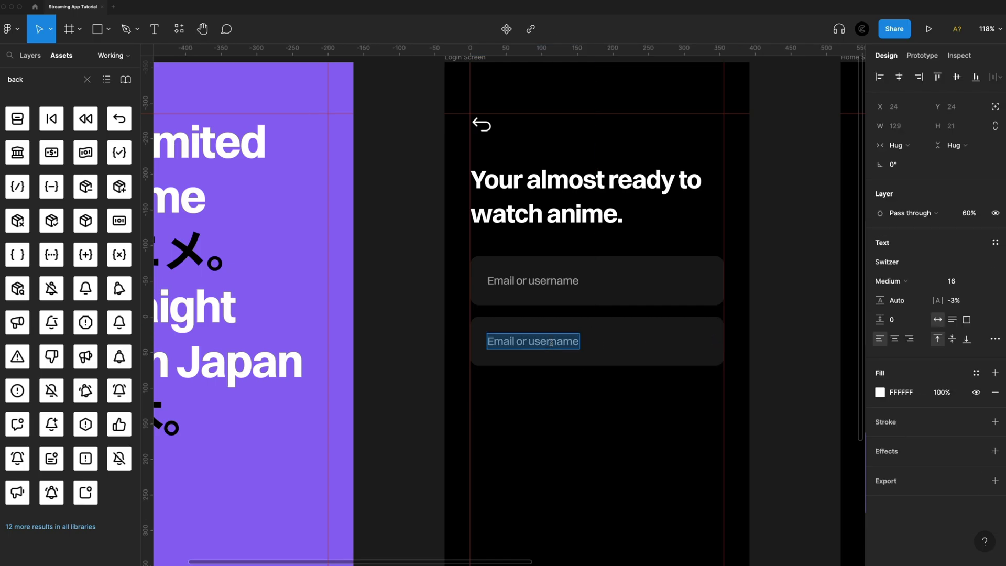
{"action": "type", "text": "Password"}
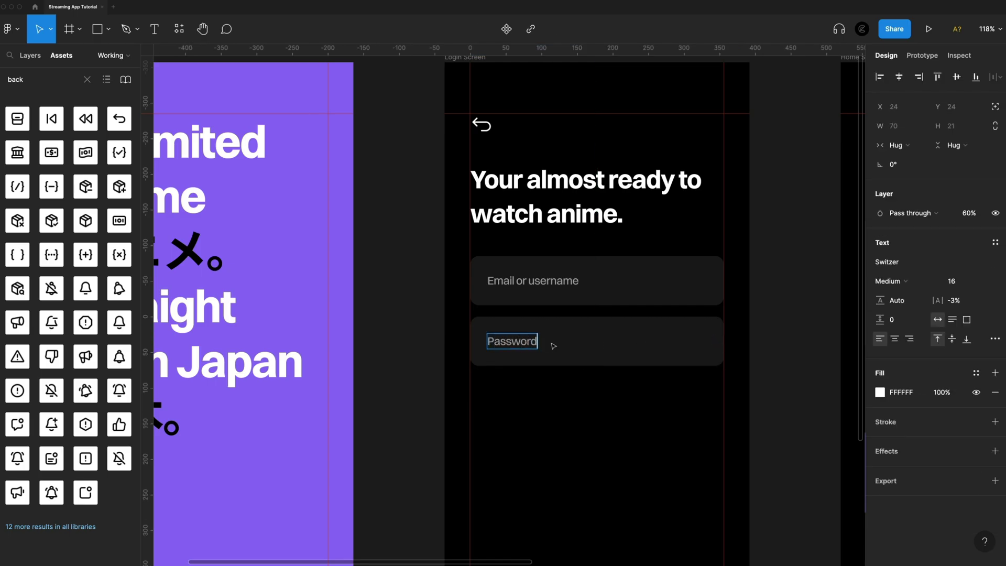
{"action": "key", "text": "Escape"}
{"action": "key", "text": "Escape"}
{"action": "scroll", "coordinate": [603, 435], "scroll_direction": "down", "scroll_amount": 3}
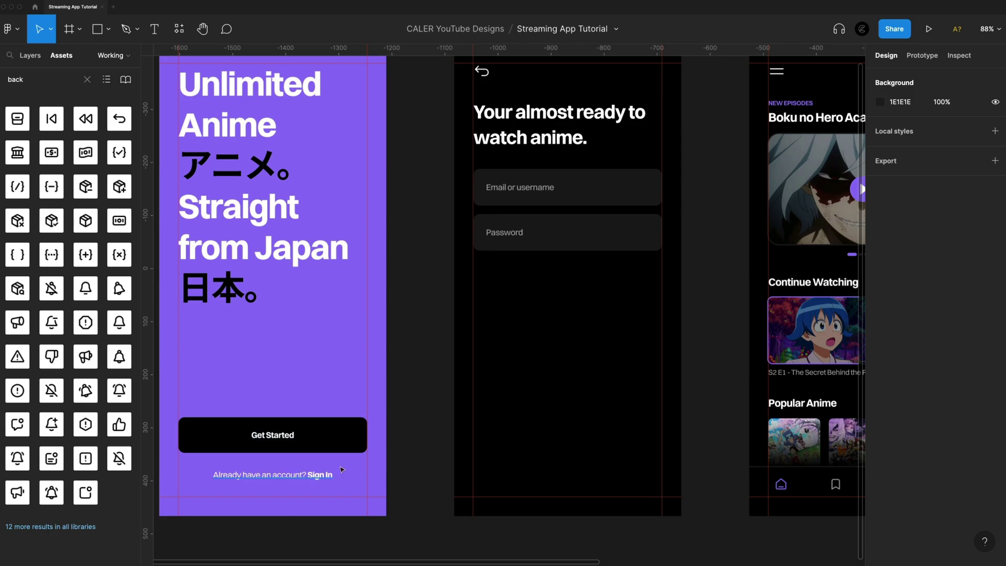
Add bold 'Sign In' text low on the login screen
{"action": "scroll", "coordinate": [578, 452], "scroll_direction": "up", "scroll_amount": 2}
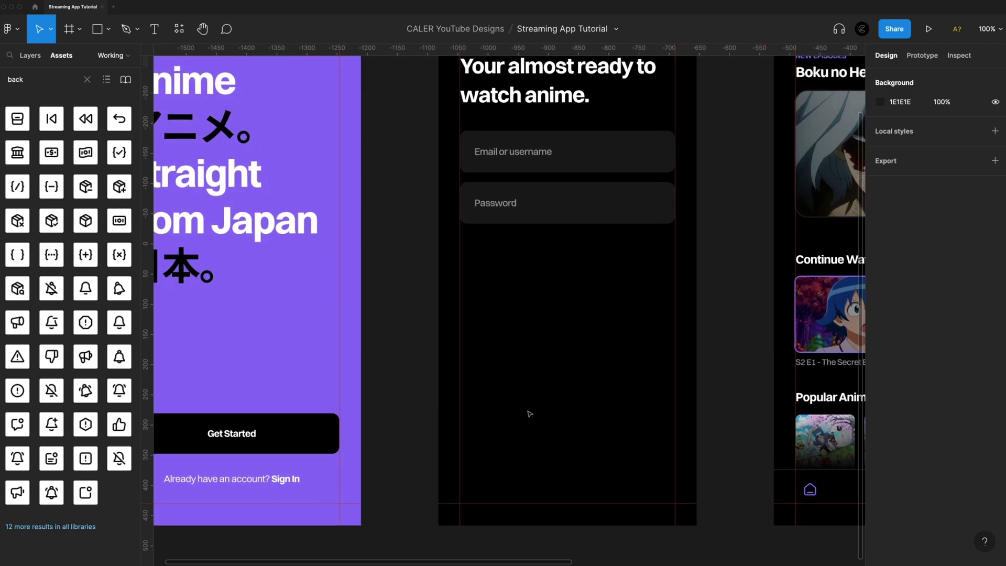
{"action": "key", "text": "t"}
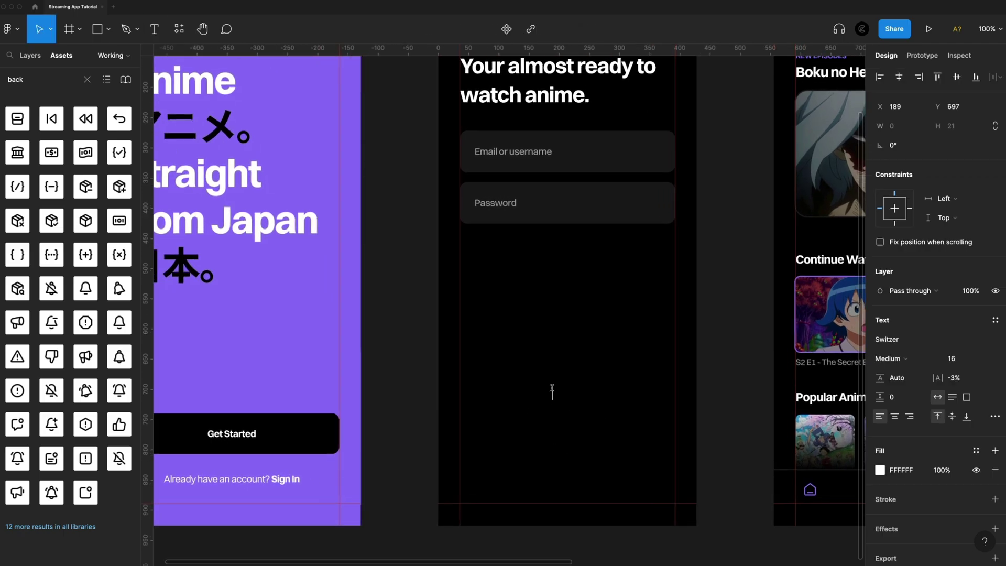
{"action": "left_click", "coordinate": [552, 389]}
{"action": "type", "text": "Sign In"}
{"action": "key", "text": "Escape"}
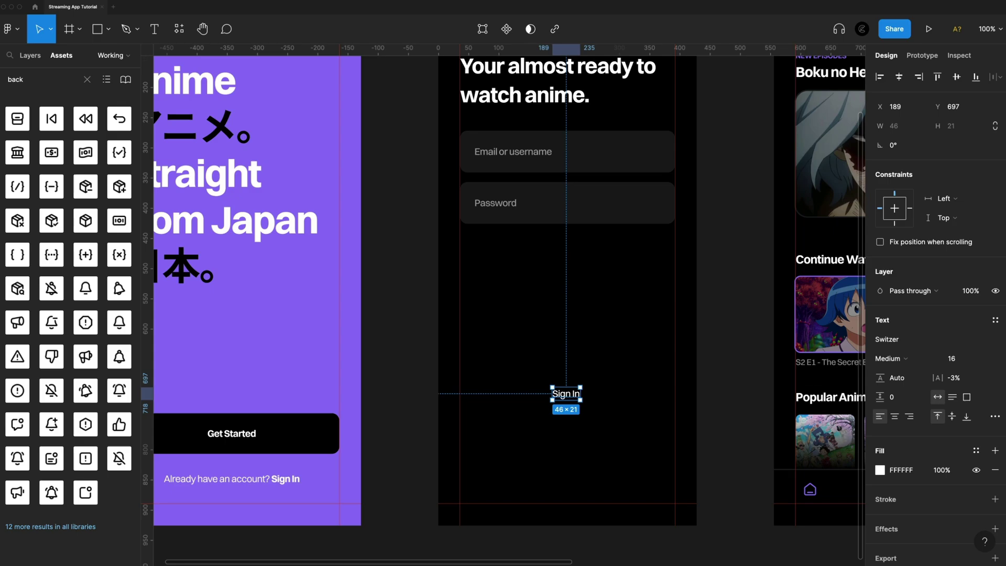
{"action": "left_click", "coordinate": [897, 359]}
{"action": "left_click", "coordinate": [909, 401]}
Wrap the Sign In text in an auto-layout frame filled purple 9074F7
{"action": "key", "text": "shift+a"}
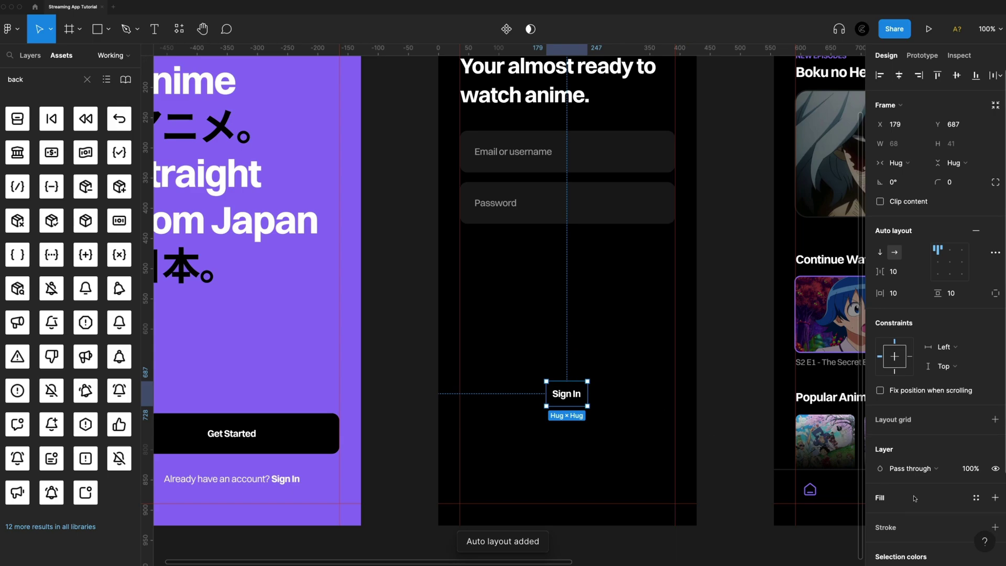
{"action": "scroll", "coordinate": [918, 490], "scroll_direction": "down", "scroll_amount": 1}
{"action": "scroll", "coordinate": [920, 490], "scroll_direction": "down", "scroll_amount": 1}
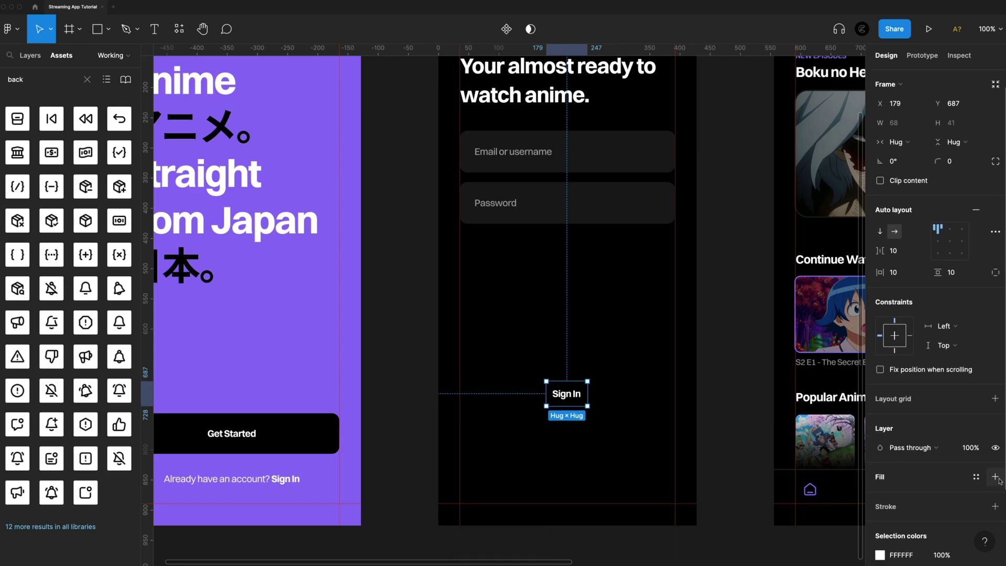
{"action": "left_click", "coordinate": [995, 477]}
{"action": "left_click", "coordinate": [881, 496]}
{"action": "left_click", "coordinate": [751, 509]}
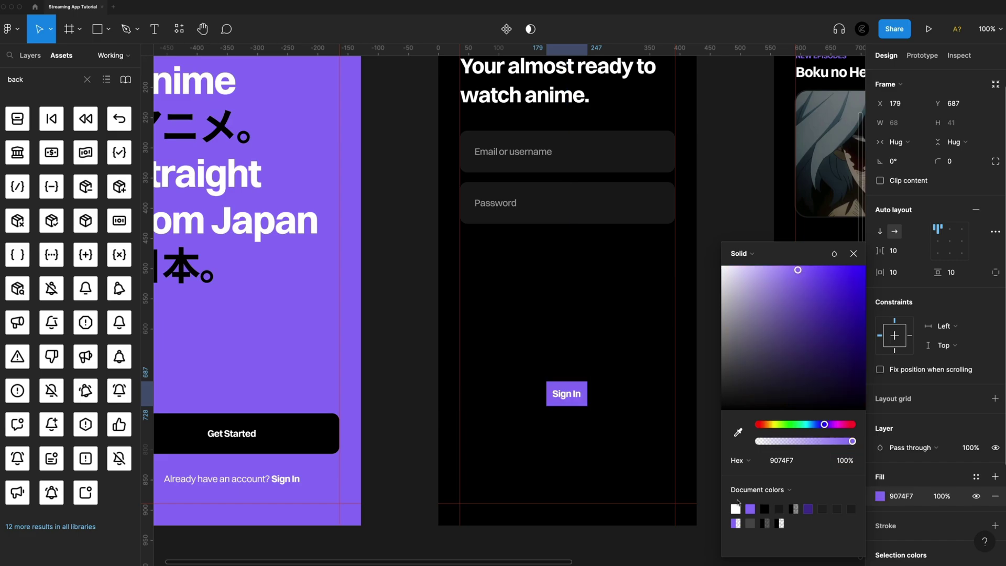
{"action": "key", "text": "Escape"}
Give the button 24 vertical padding, centred label, 356 width, and 12 corner radius, centred on screen
{"action": "scroll", "coordinate": [961, 297], "scroll_direction": "up", "scroll_amount": 1}
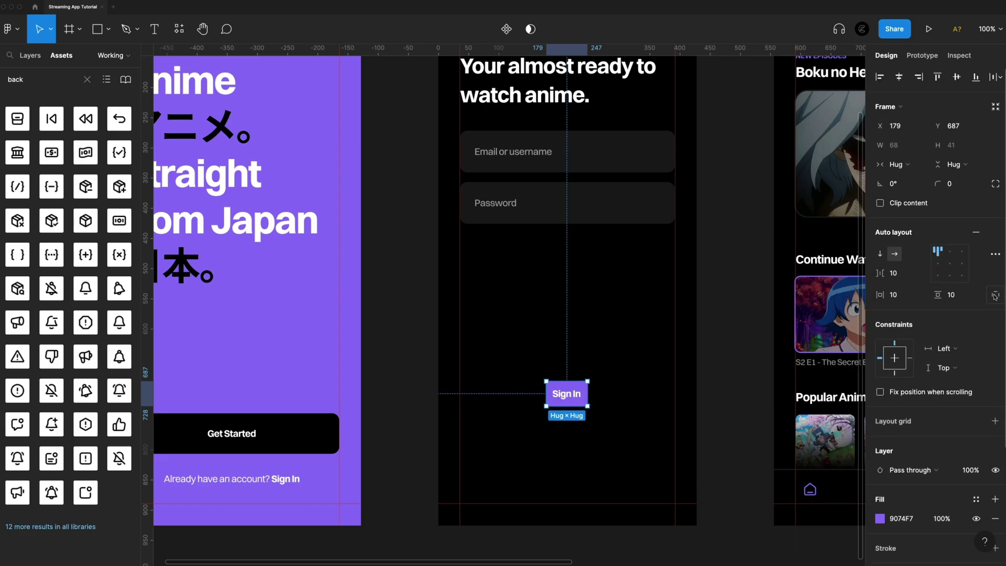
{"action": "left_click", "coordinate": [961, 296]}
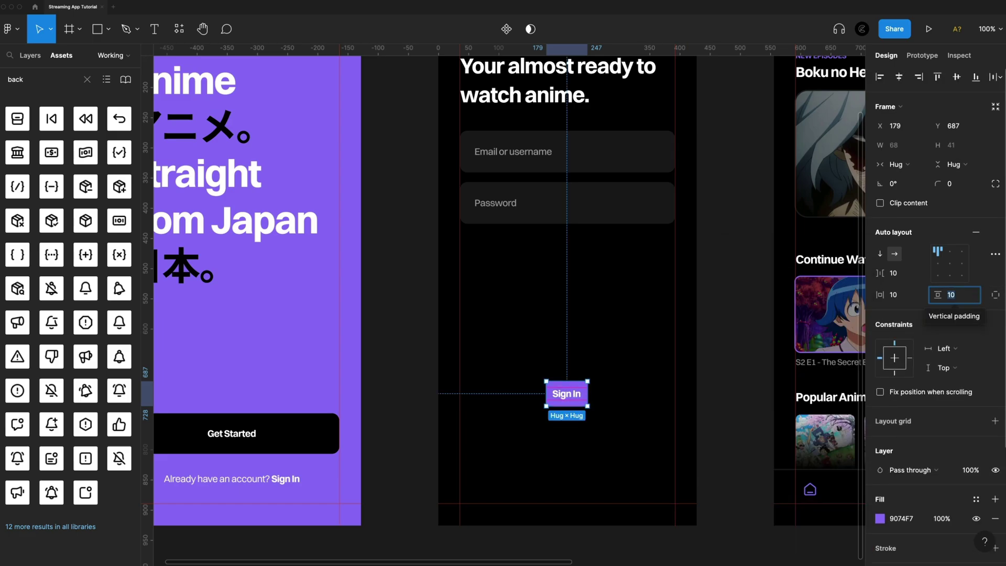
{"action": "type", "text": "24"}
{"action": "key", "text": "Return"}
{"action": "left_click", "coordinate": [949, 264]}
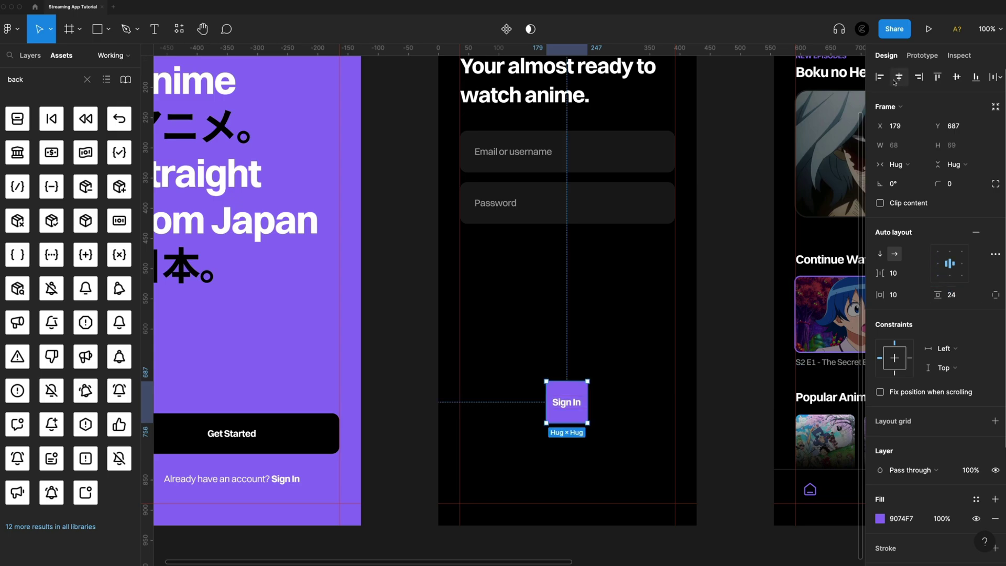
{"action": "left_click", "coordinate": [900, 77]}
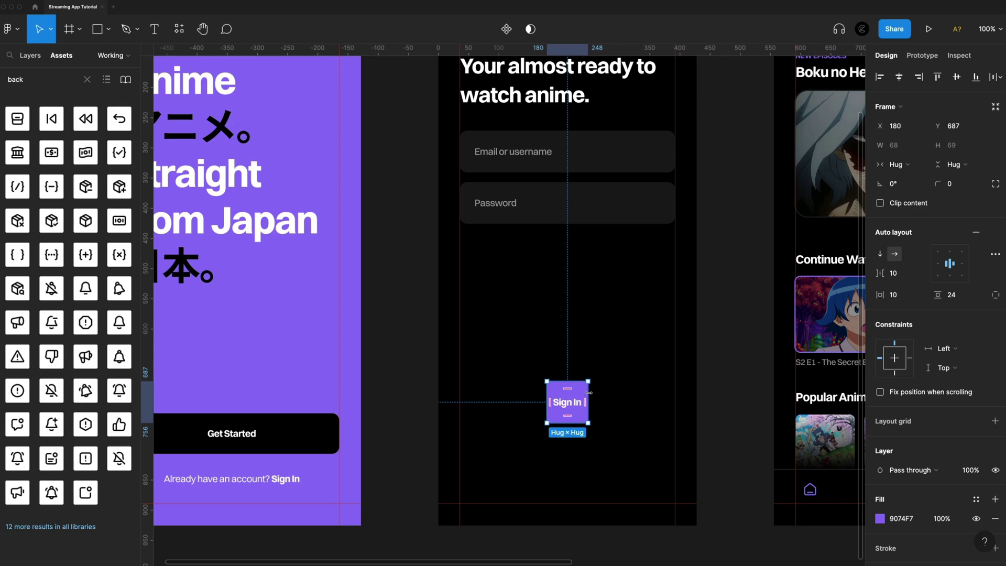
{"action": "left_click_drag", "start_coordinate": [589, 393], "coordinate": [675, 393]}
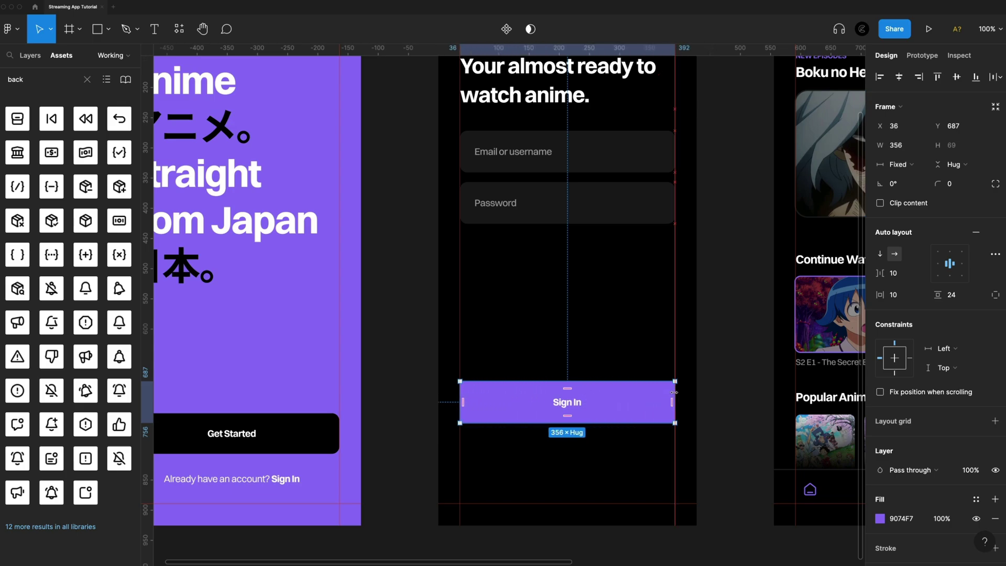
{"action": "left_click", "coordinate": [967, 186]}
{"action": "type", "text": "12"}
{"action": "key", "text": "Return"}
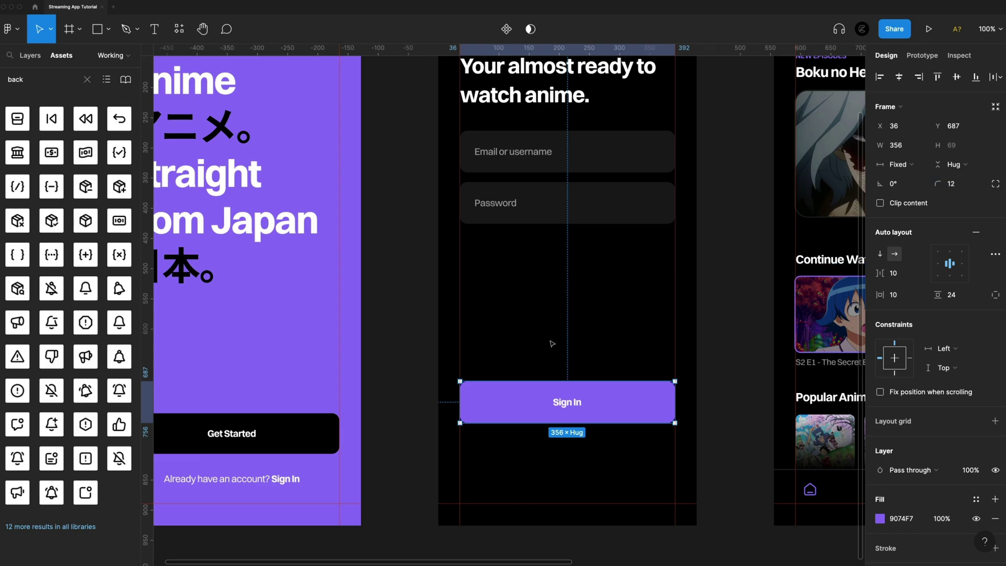
Move the Sign In button down near the bottom of the login screen
{"action": "left_click_drag", "start_coordinate": [621, 402], "coordinate": [620, 497]}
{"action": "key", "text": "alt"}
{"action": "key", "text": "Up"}
{"action": "key", "text": "Up"}
{"action": "key", "text": "Up"}
{"action": "key", "text": "Up"}
{"action": "key", "text": "Up"}
{"action": "key", "text": "Up"}
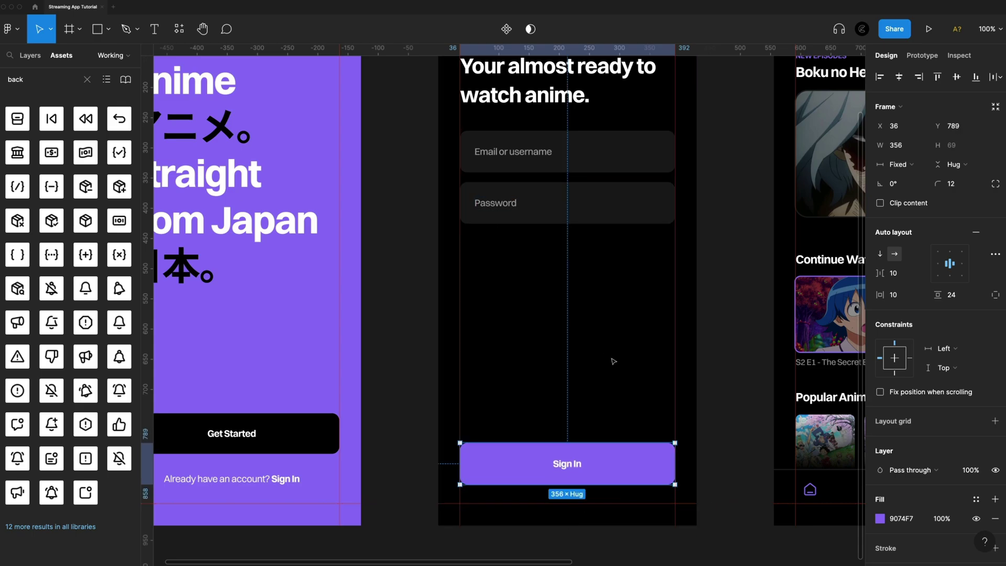
{"action": "left_click", "coordinate": [648, 370]}
{"action": "scroll", "coordinate": [650, 367], "scroll_direction": "left", "scroll_amount": 5}
Add a Regular-weight 'Don't have an account? Register' line above the Sign In button
{"action": "scroll", "coordinate": [634, 374], "scroll_direction": "right", "scroll_amount": 2}
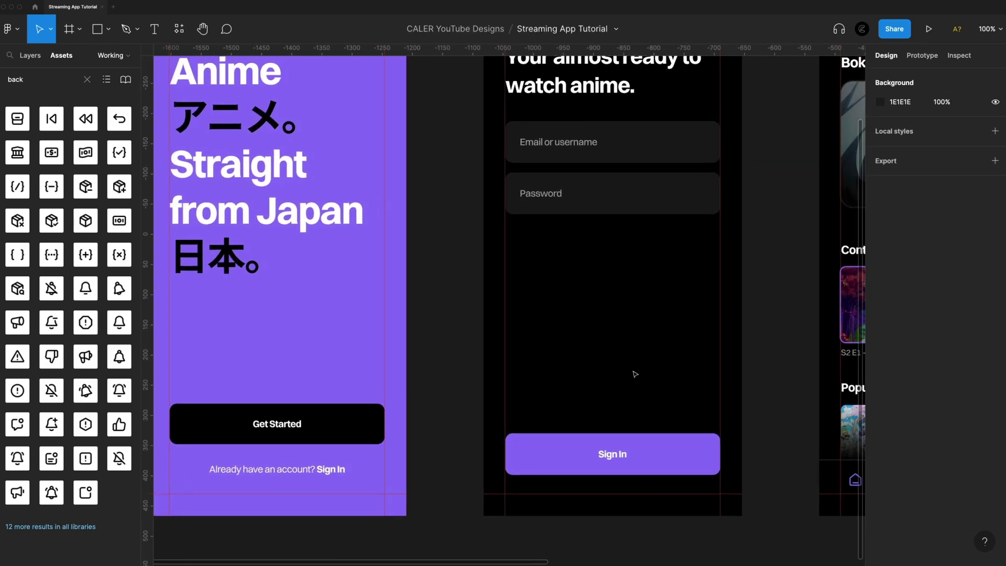
{"action": "key", "text": "t"}
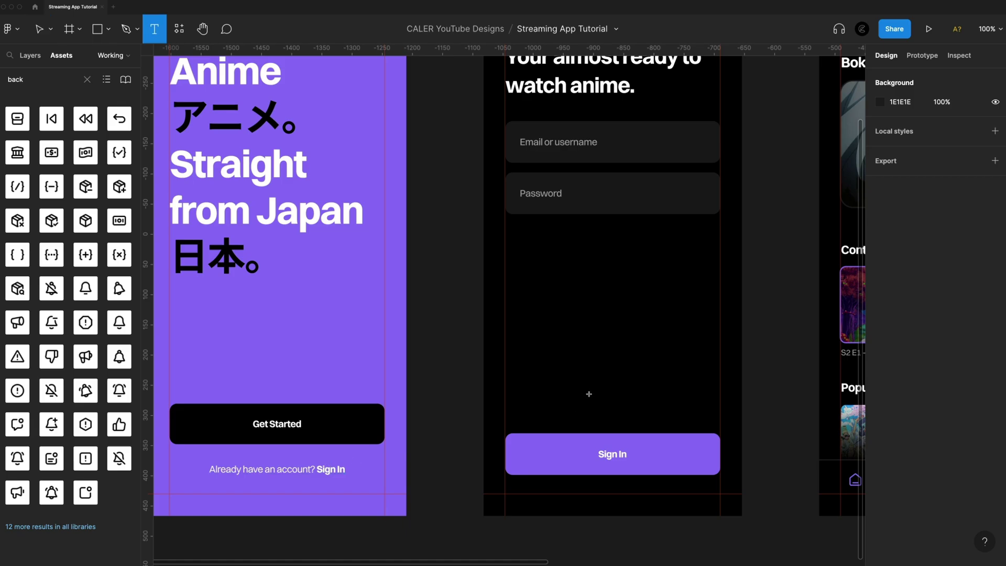
{"action": "left_click", "coordinate": [589, 390]}
{"action": "type", "text": "Don't have an account?"}
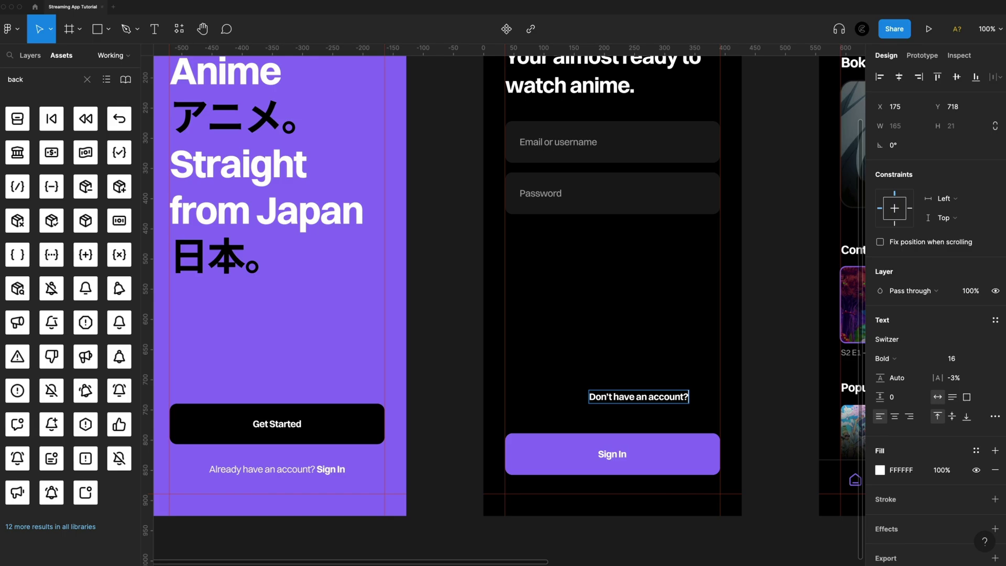
{"action": "type", "text": " Register"}
{"action": "key", "text": "Escape"}
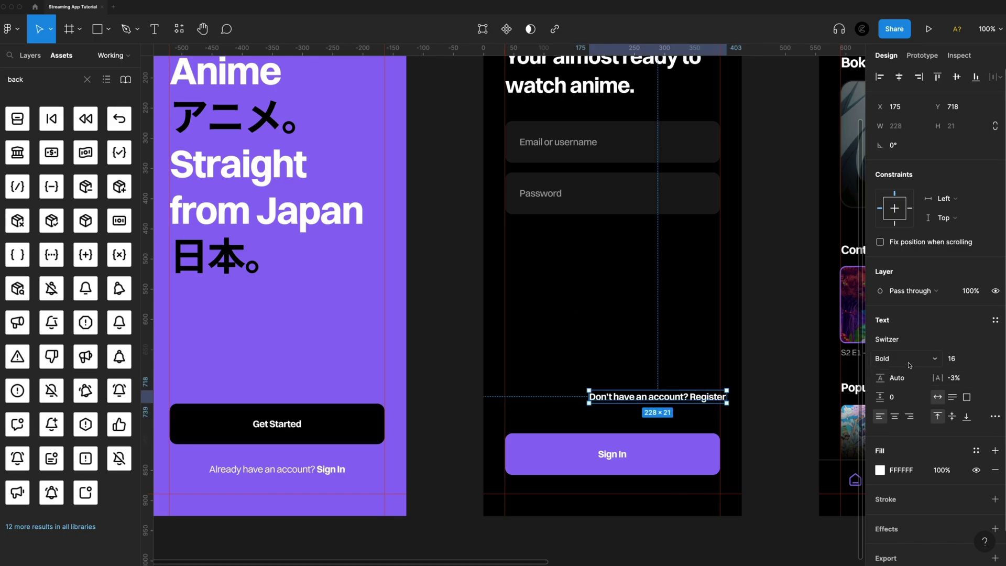
{"action": "left_click", "coordinate": [909, 358]}
{"action": "left_click", "coordinate": [899, 315]}
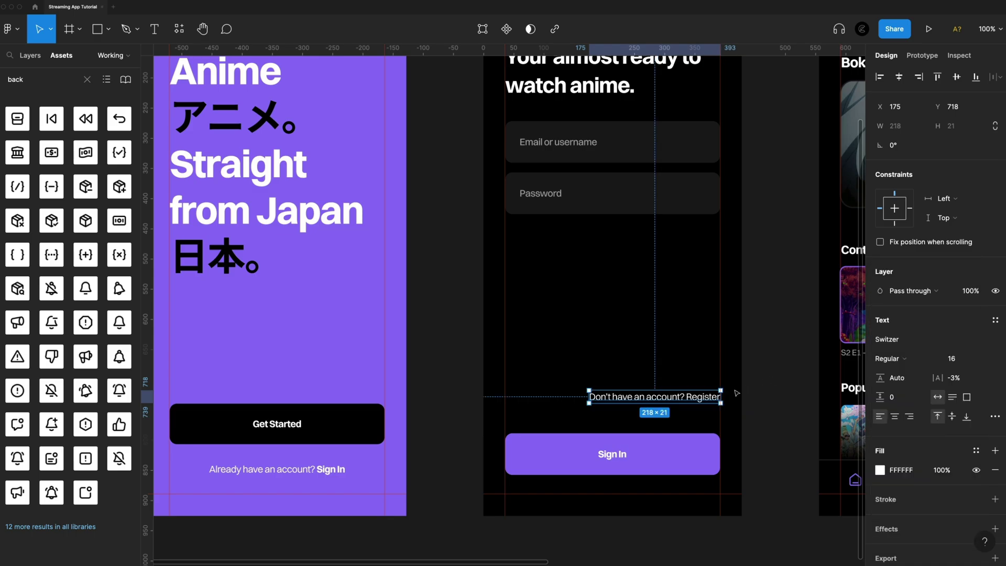
Make 'Register' bold, centre the line on screen, and nudge it down toward Sign In
{"action": "double_click", "coordinate": [693, 398]}
{"action": "left_click_drag", "start_coordinate": [687, 397], "coordinate": [727, 396]}
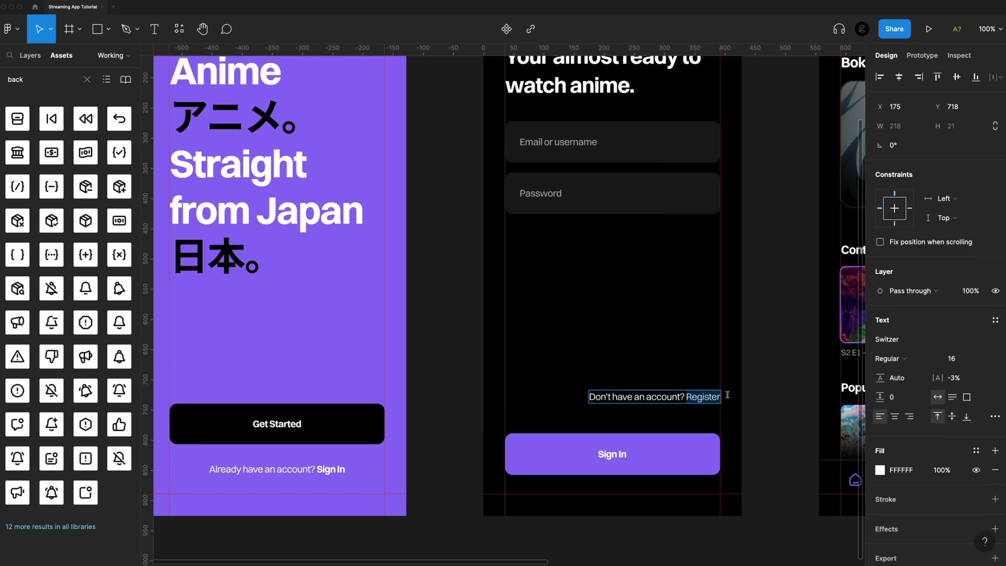
{"action": "left_click", "coordinate": [905, 358]}
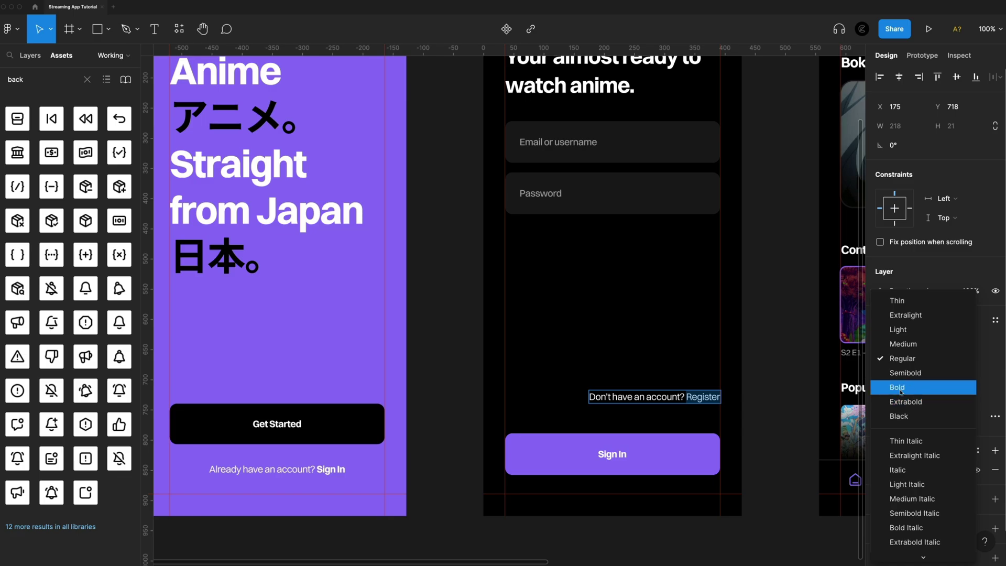
{"action": "left_click", "coordinate": [907, 388]}
{"action": "key", "text": "Escape"}
{"action": "left_click", "coordinate": [895, 416]}
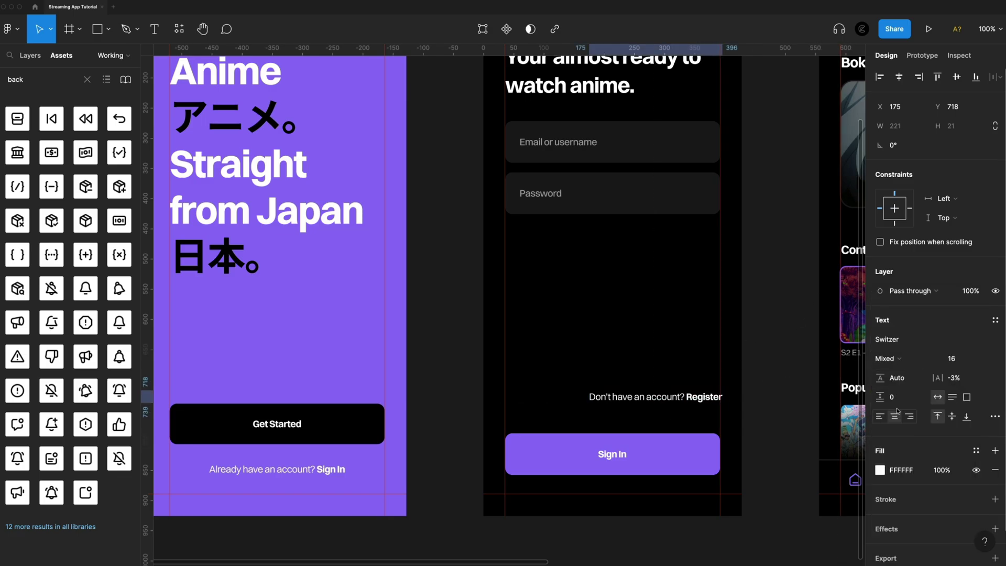
{"action": "left_click", "coordinate": [899, 77]}
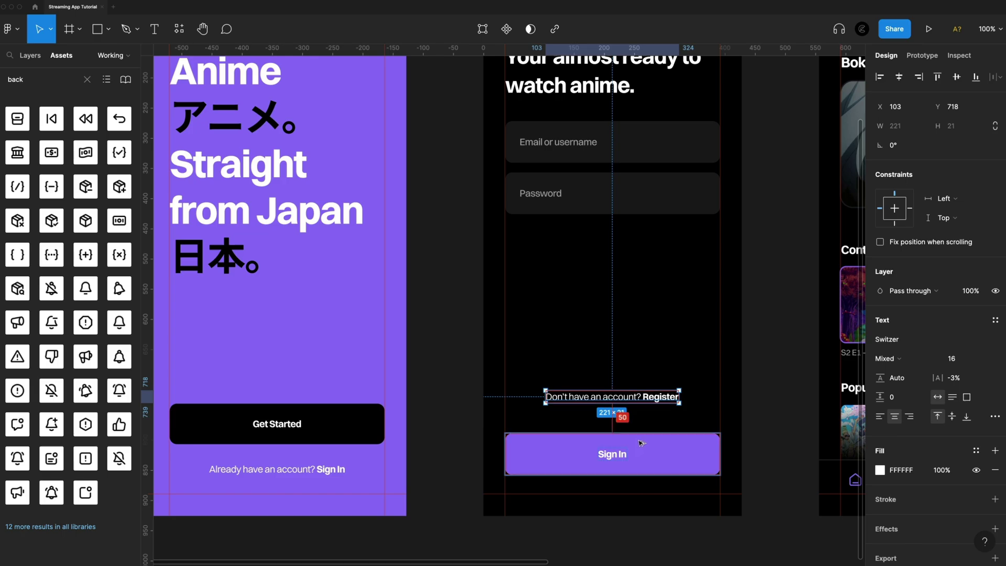
{"action": "key", "text": "Down"}
{"action": "key", "text": "Down"}
{"action": "key", "text": "Down"}
{"action": "key", "text": "Down"}
{"action": "key", "text": "Down"}
{"action": "key", "text": "Down"}
{"action": "key", "text": "Down"}
{"action": "key", "text": "Down"}
{"action": "key", "text": "Down"}
{"action": "key", "text": "Down"}
{"action": "key", "text": "Down"}
{"action": "key", "text": "Down"}
{"action": "key", "text": "Down"}
{"action": "key", "text": "Down"}
{"action": "key", "text": "Down"}
{"action": "key", "text": "Down"}
{"action": "key", "text": "Down"}
{"action": "key", "text": "Down"}
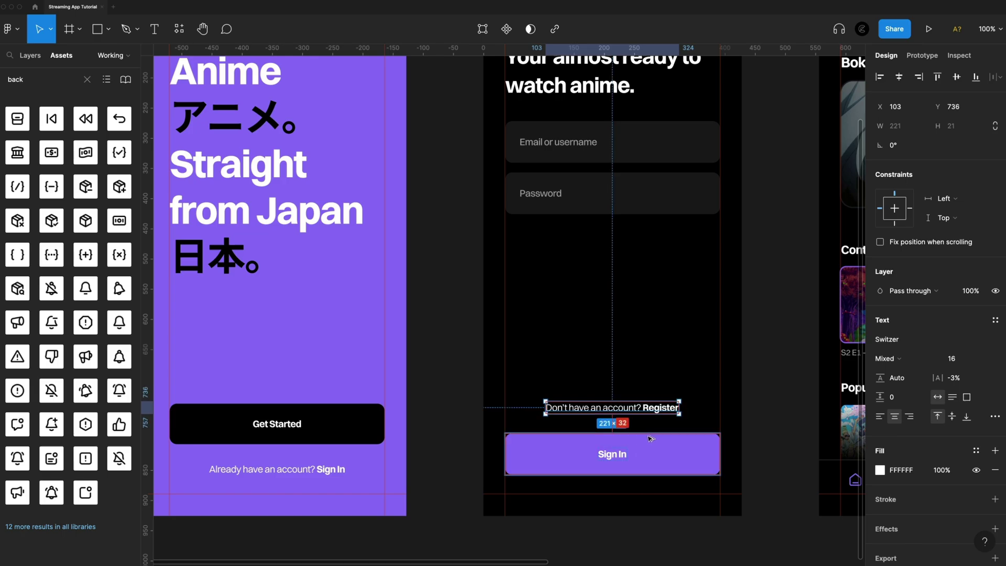
Dim the 'Don't have an account? Register' prompt to 60% opacity
{"action": "scroll", "coordinate": [670, 351], "scroll_direction": "down", "scroll_amount": 8}
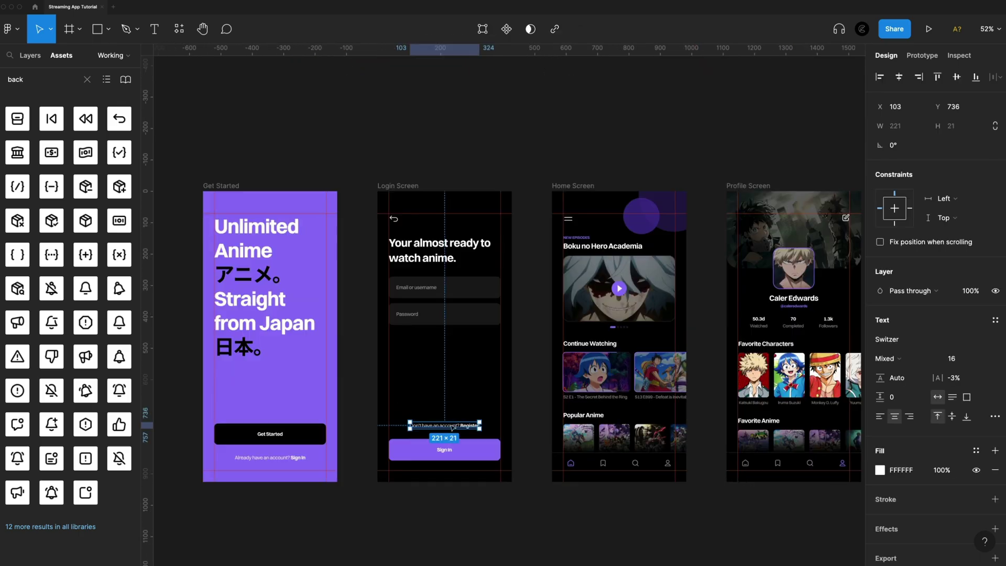
{"action": "key", "text": "6"}
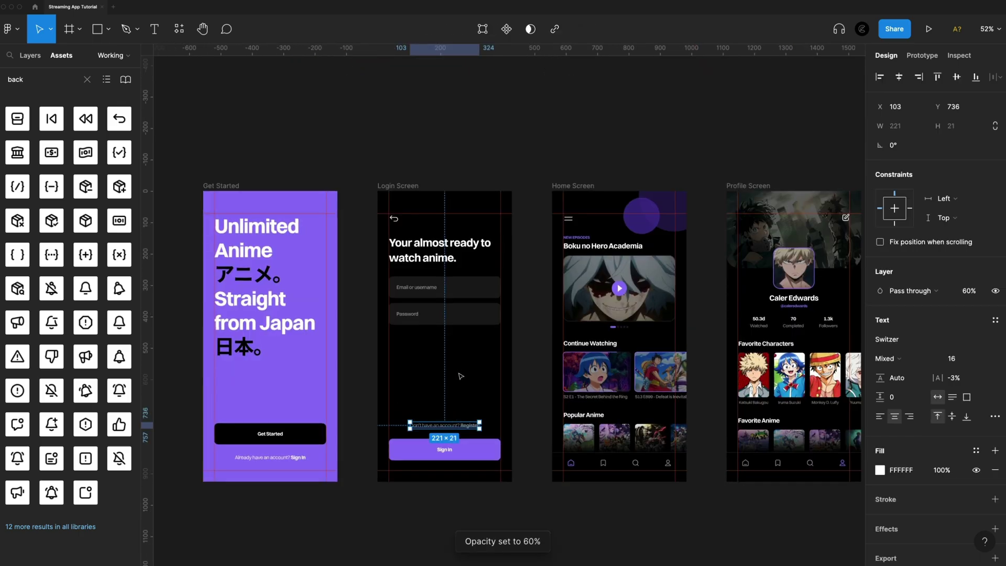
{"action": "left_click", "coordinate": [429, 510]}
{"action": "scroll", "coordinate": [429, 509], "scroll_direction": "up", "scroll_amount": 4}
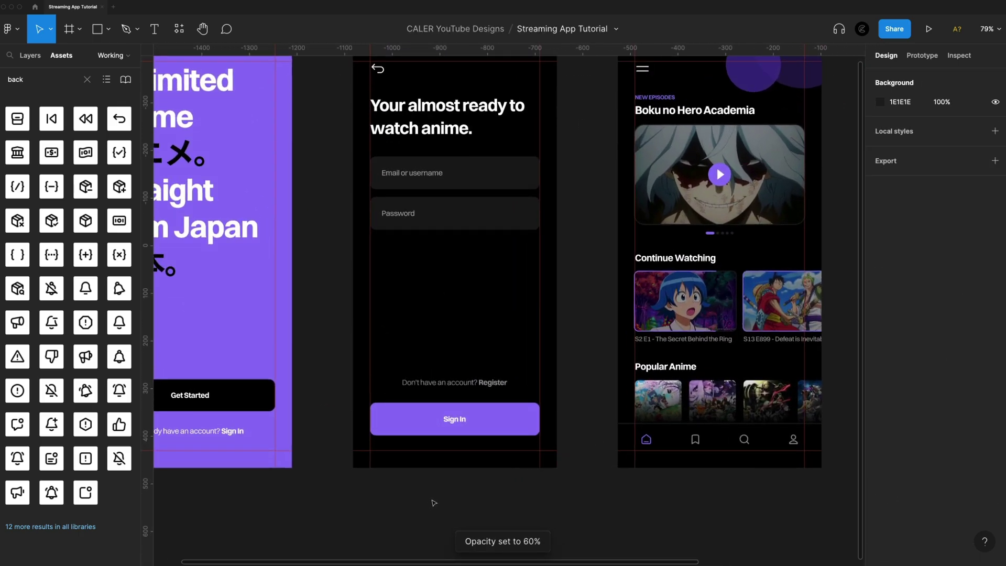
{"action": "scroll", "coordinate": [360, 290], "scroll_direction": "down", "scroll_amount": 4}
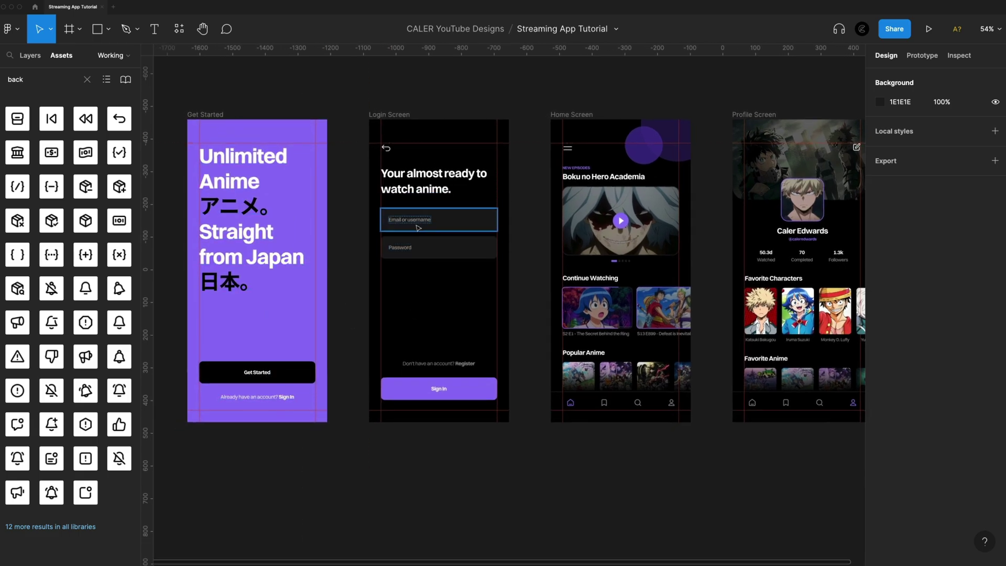
{"action": "scroll", "coordinate": [443, 393], "scroll_direction": "right", "scroll_amount": 1}
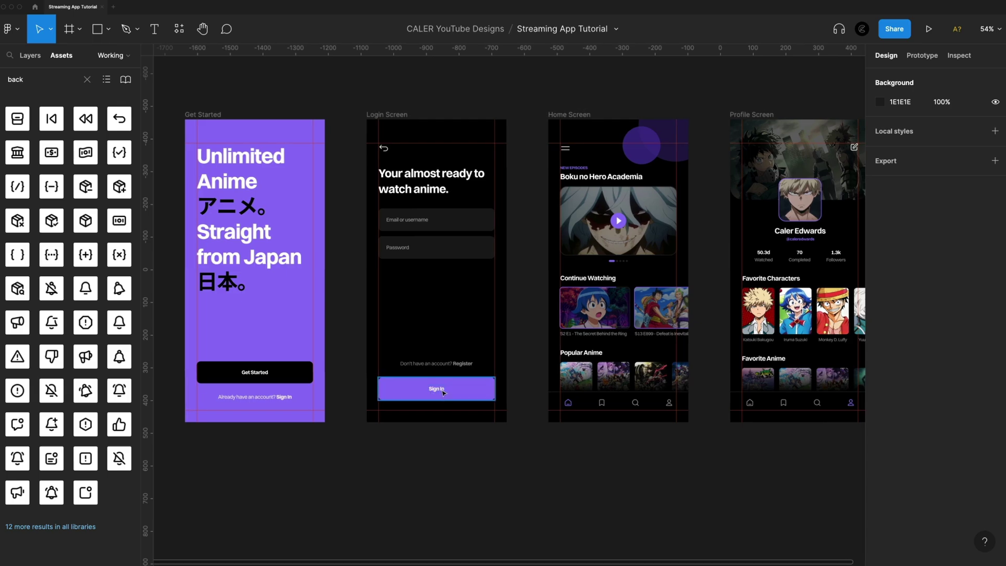
{"action": "scroll", "coordinate": [443, 393], "scroll_direction": "right", "scroll_amount": 6}
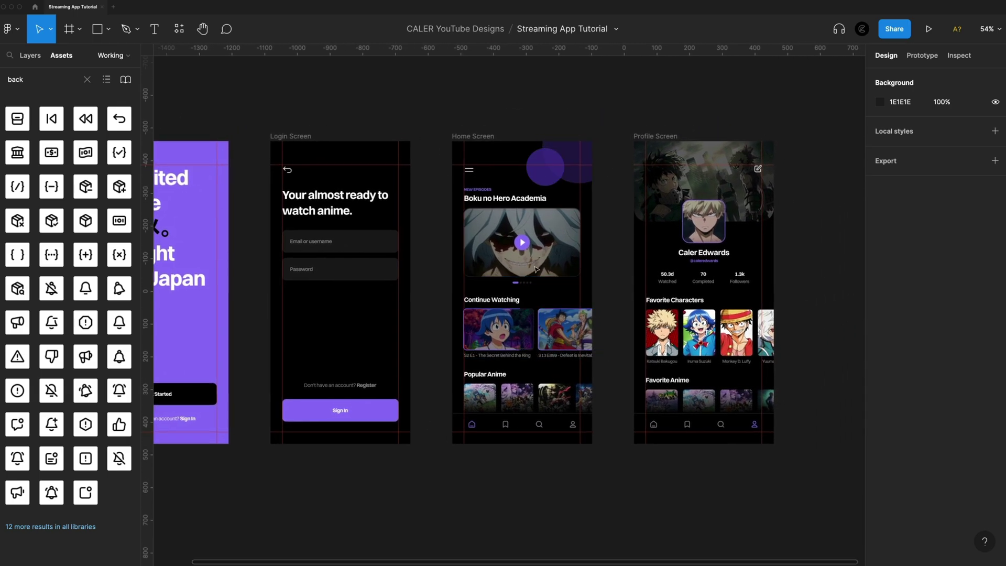
{"action": "scroll", "coordinate": [657, 448], "scroll_direction": "right", "scroll_amount": 1}
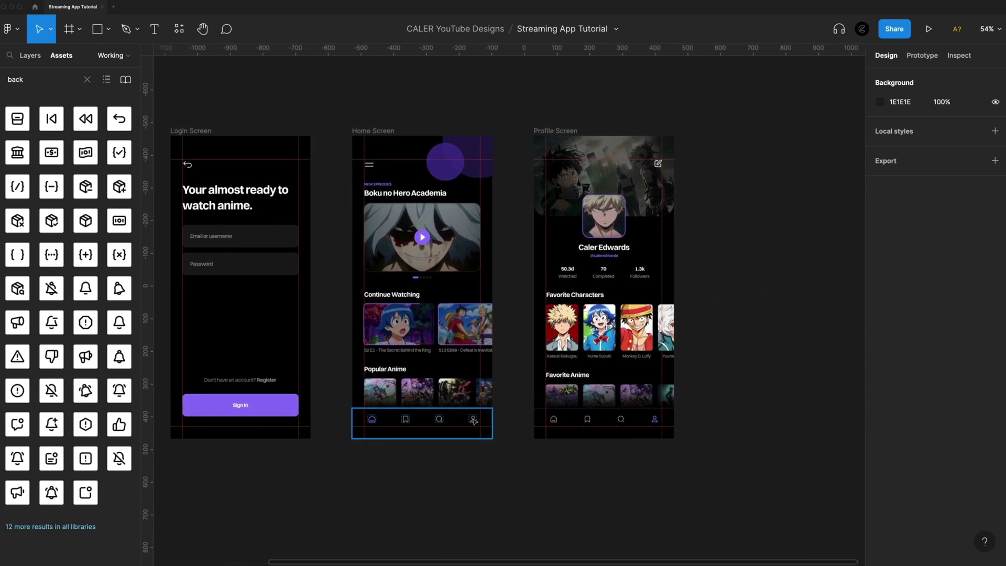
{"action": "scroll", "coordinate": [546, 229], "scroll_direction": "up", "scroll_amount": 3, "text": "ctrl"}
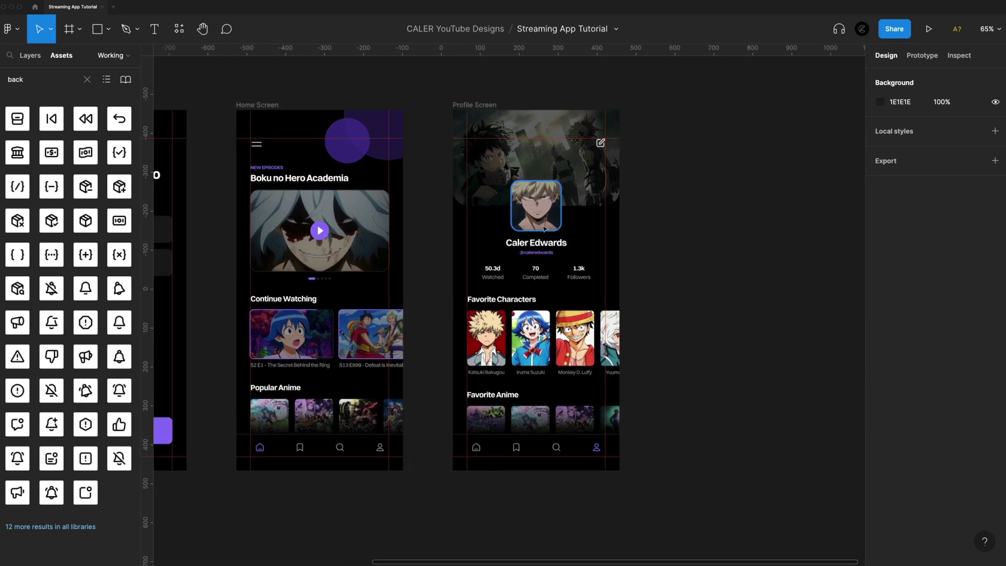
{"action": "scroll", "coordinate": [545, 229], "scroll_direction": "right", "scroll_amount": 2}
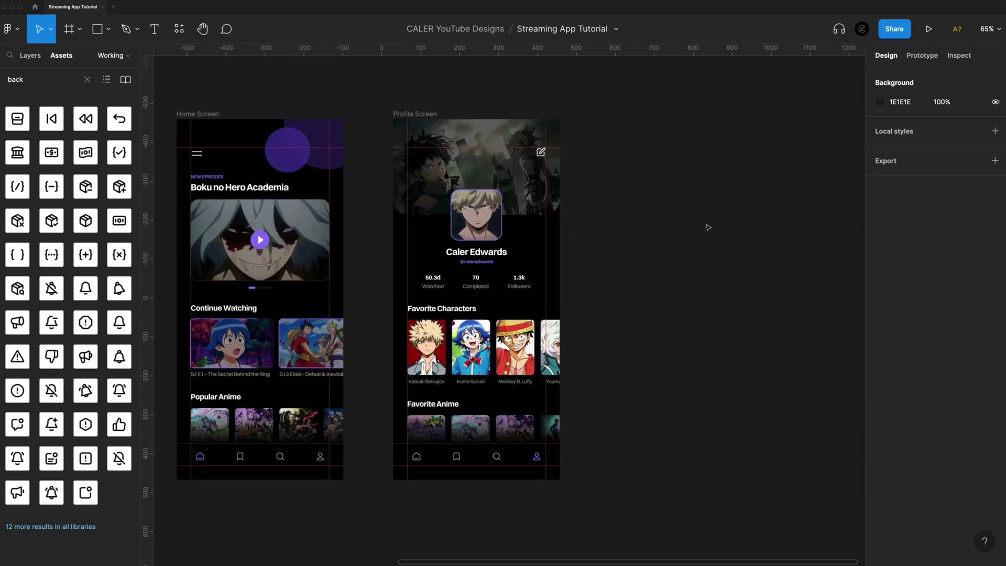
Create an iPhone 13 Pro Max frame in landscape orientation (926×428)
{"action": "key", "text": "f"}
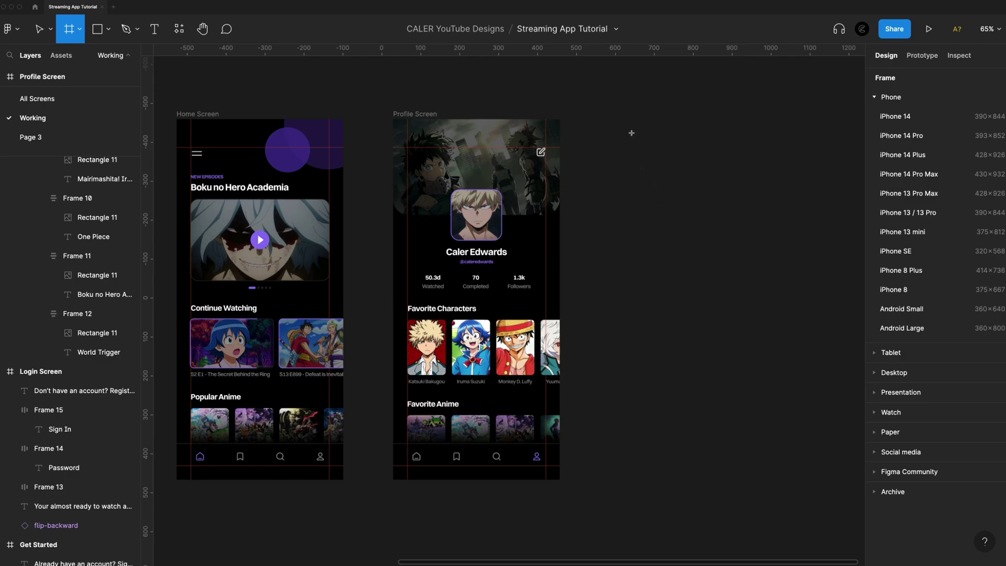
{"action": "left_click", "coordinate": [909, 193]}
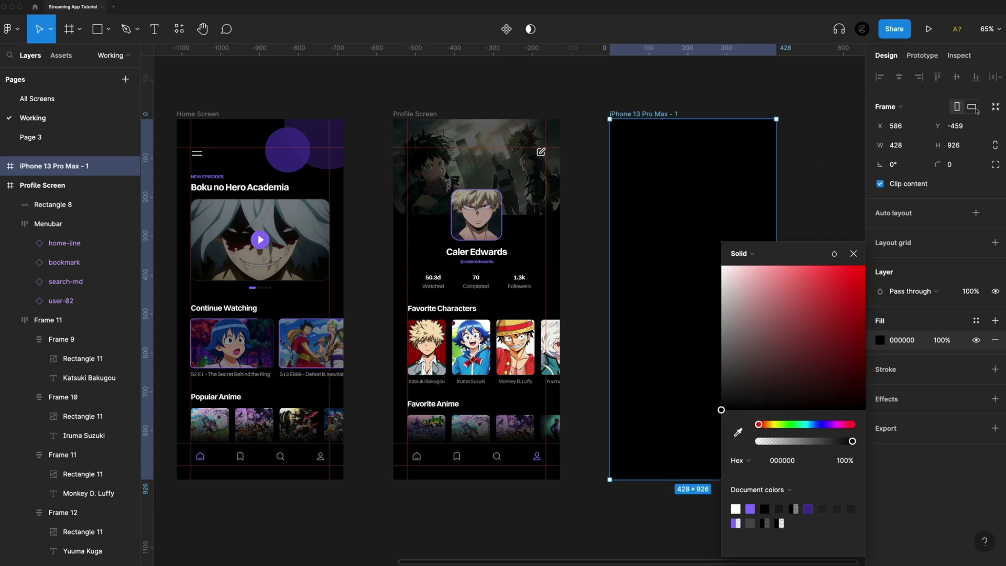
{"action": "left_click", "coordinate": [974, 108]}
{"action": "left_click", "coordinate": [784, 98]}
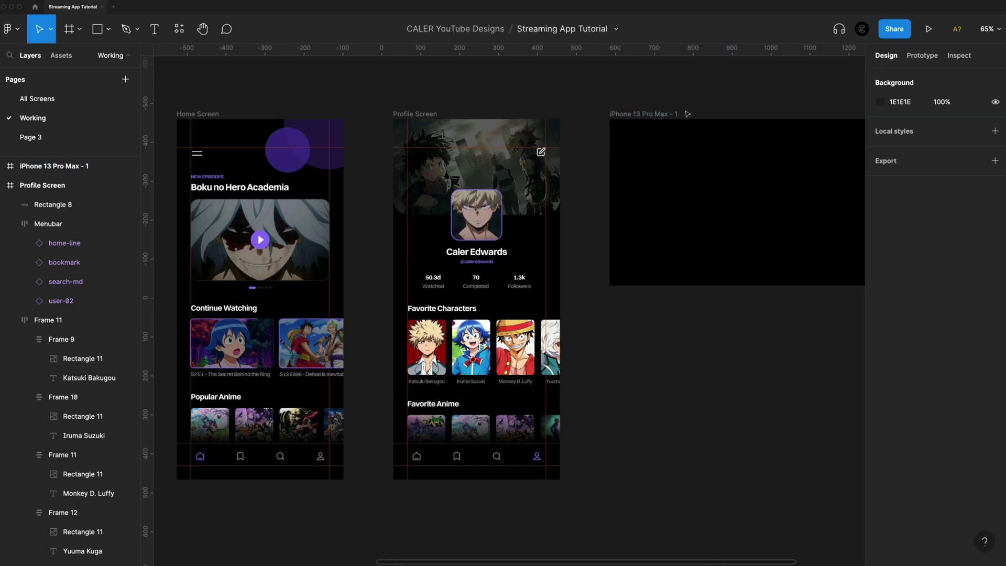
{"action": "scroll", "coordinate": [688, 113], "scroll_direction": "right", "scroll_amount": 5}
Rename the new landscape frame to 'Fullscreen Video'
{"action": "left_click", "coordinate": [476, 127]}
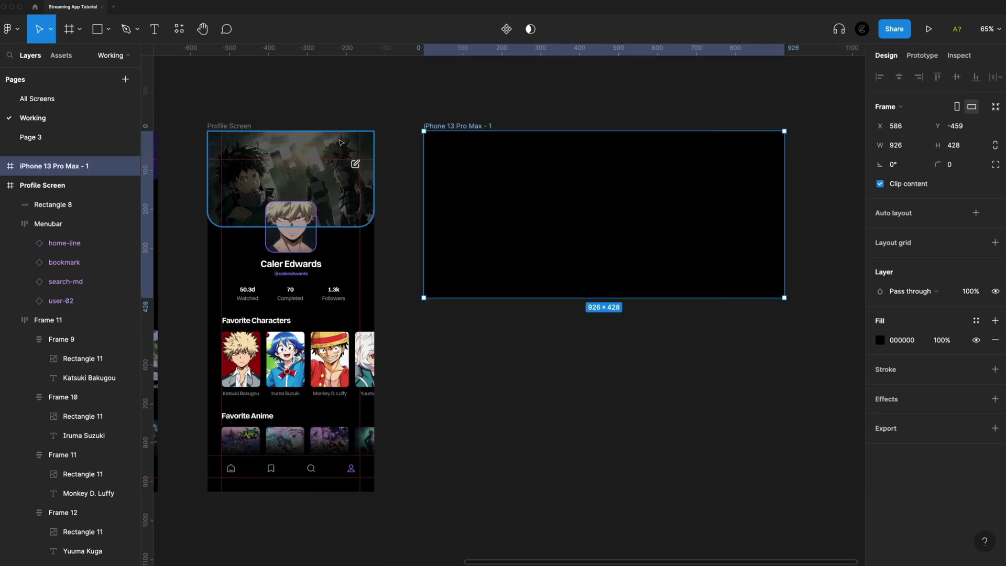
{"action": "double_click", "coordinate": [471, 126]}
{"action": "type", "text": "Fullscreen Video"}
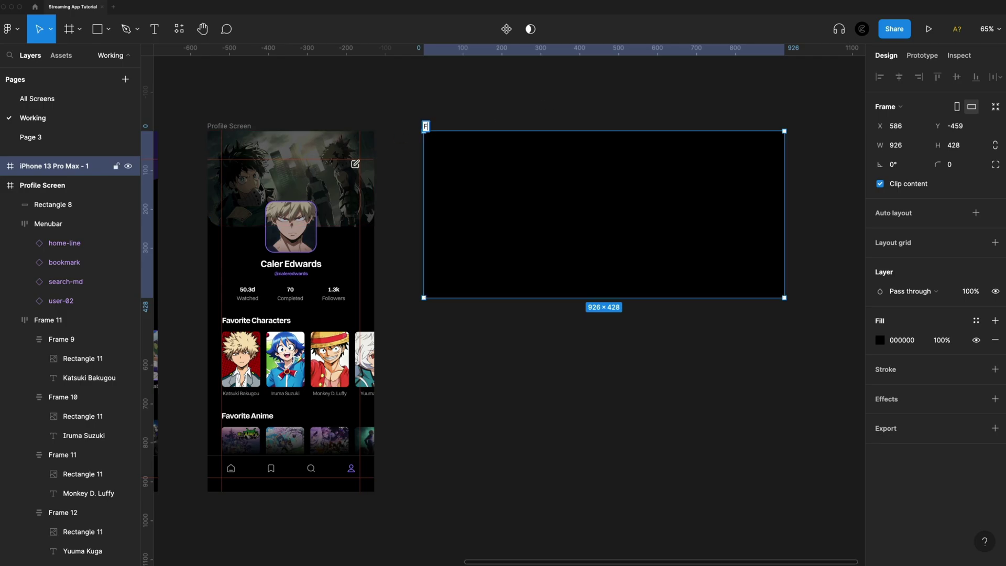
{"action": "key", "text": "Return"}
{"action": "key", "text": "Escape"}
{"action": "scroll", "coordinate": [611, 233], "scroll_direction": "up", "scroll_amount": 3}
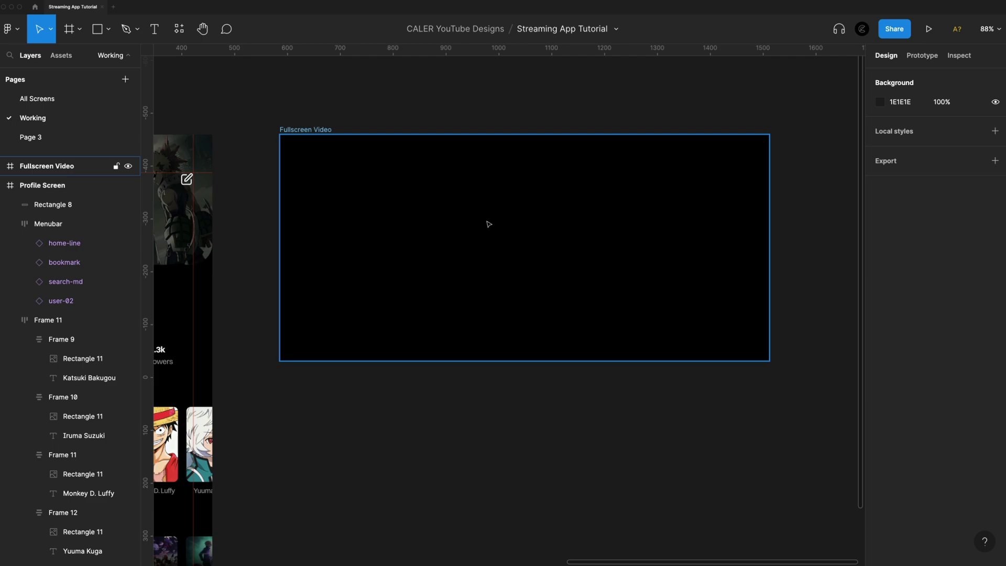
{"action": "key", "text": "shift+r"}
{"action": "key", "text": "shift+r"}
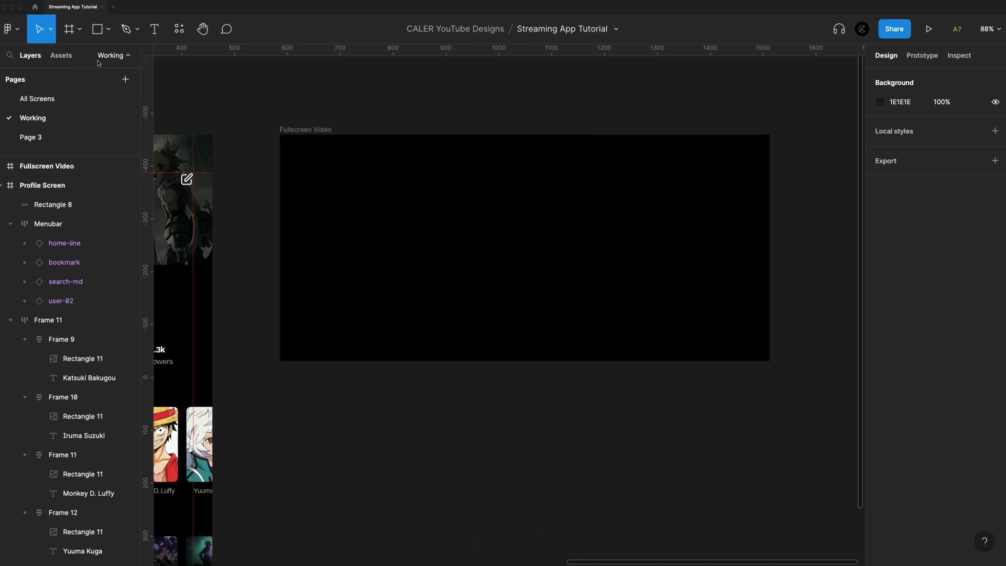
Add guides marking the Fullscreen Video frame's margins, using a temporary helper square
{"action": "left_click", "coordinate": [97, 29]}
{"action": "mouse_move", "coordinate": [387, 176]}
{"action": "left_mouse_down"}
{"action": "mouse_move", "coordinate": [405, 194]}
{"action": "mouse_move", "coordinate": [294, 151]}
{"action": "left_mouse_up"}
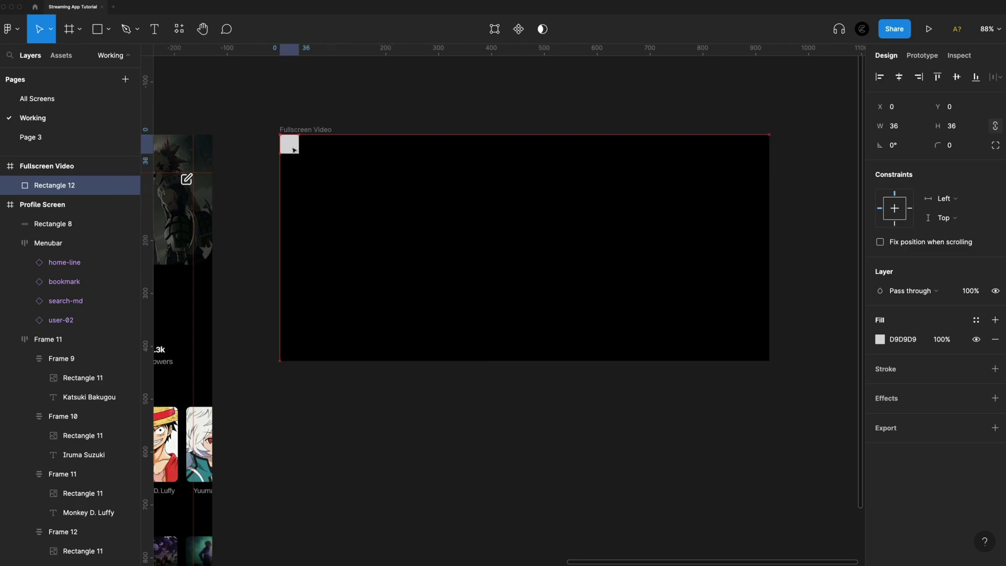
{"action": "left_click_drag", "start_coordinate": [146, 173], "coordinate": [603, 351]}
{"action": "left_click_drag", "start_coordinate": [645, 49], "coordinate": [645, 341]}
{"action": "left_click_drag", "start_coordinate": [603, 350], "coordinate": [603, 144]}
{"action": "left_click_drag", "start_coordinate": [636, 50], "coordinate": [635, 153]}
{"action": "key", "text": "Delete"}
Place a white 64×64 play_circle_outline icon in the Fullscreen Video frame
{"action": "left_click", "coordinate": [543, 231]}
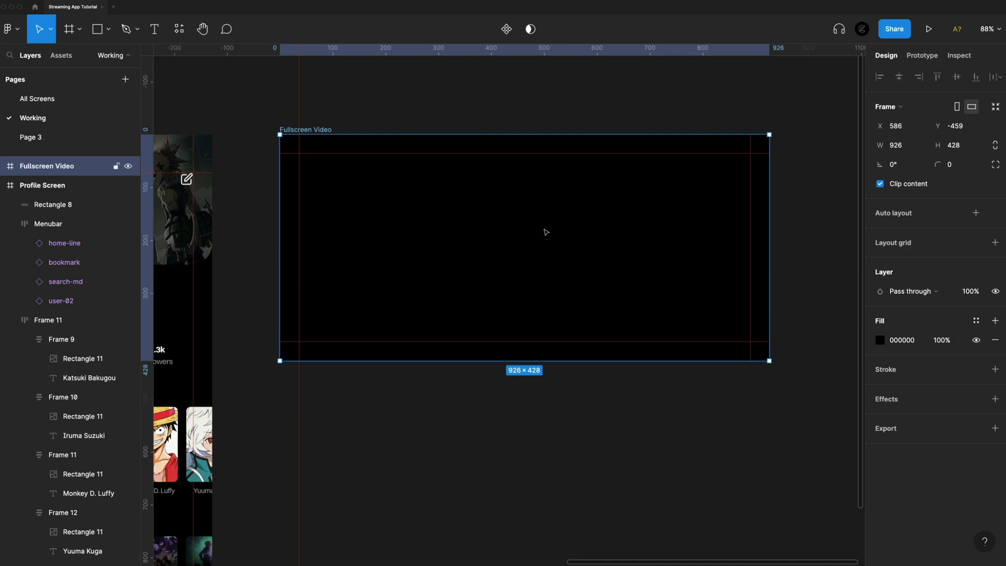
{"action": "left_click", "coordinate": [61, 55]}
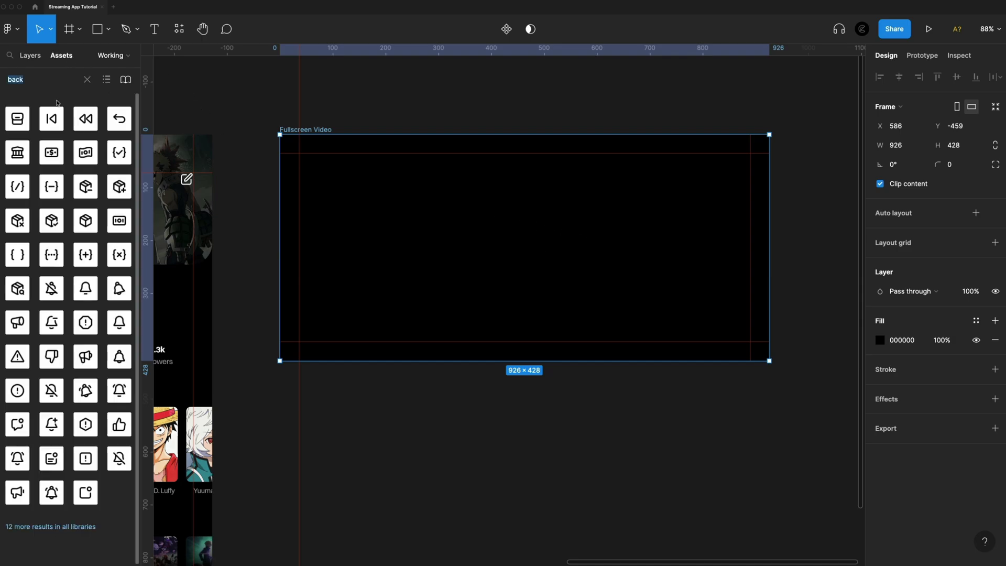
{"action": "left_click_drag", "start_coordinate": [110, 123], "coordinate": [529, 239]}
{"action": "left_click", "coordinate": [880, 495]}
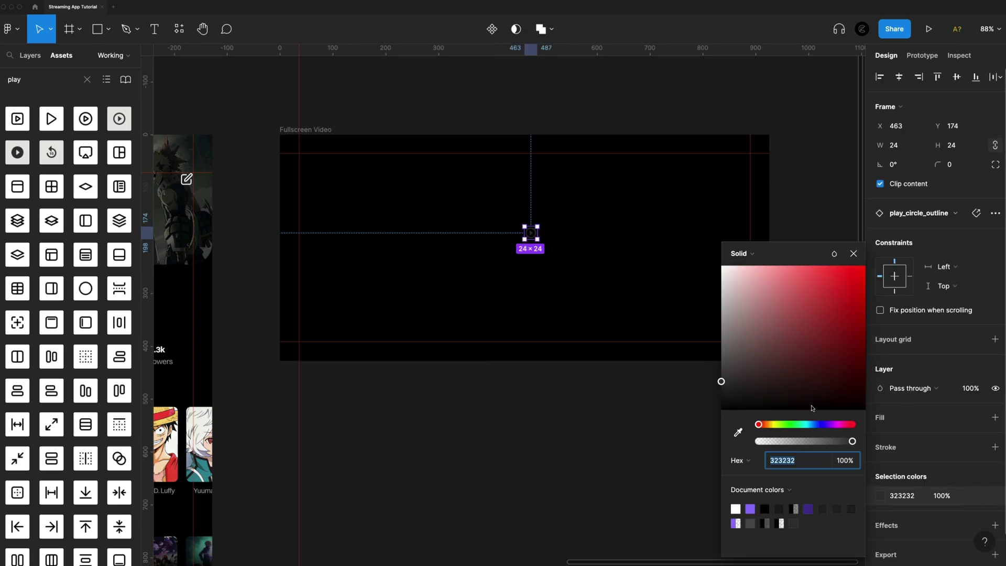
{"action": "left_click", "coordinate": [721, 266]}
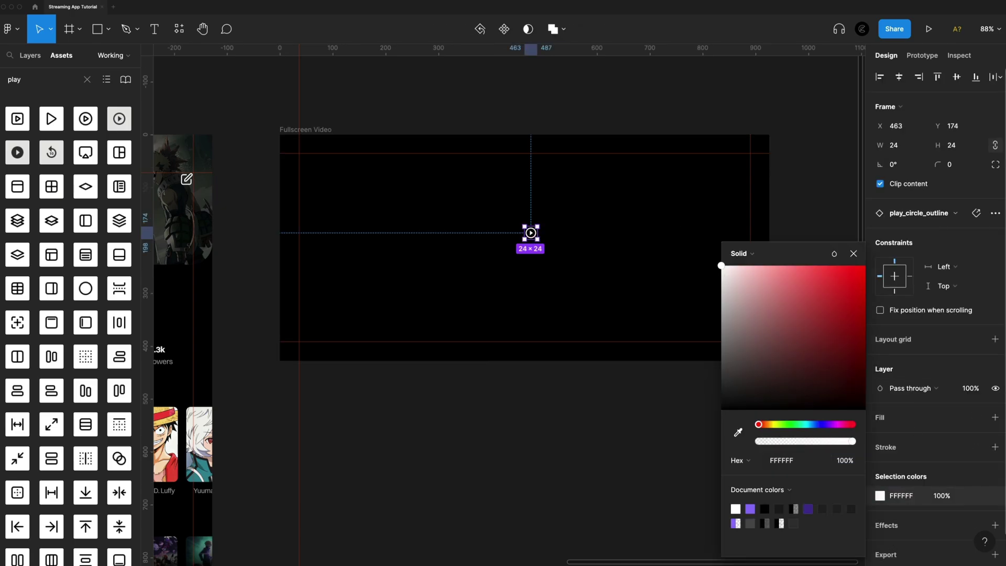
{"action": "left_click", "coordinate": [915, 149]}
{"action": "key", "text": "Return"}
{"action": "key", "text": "Escape"}
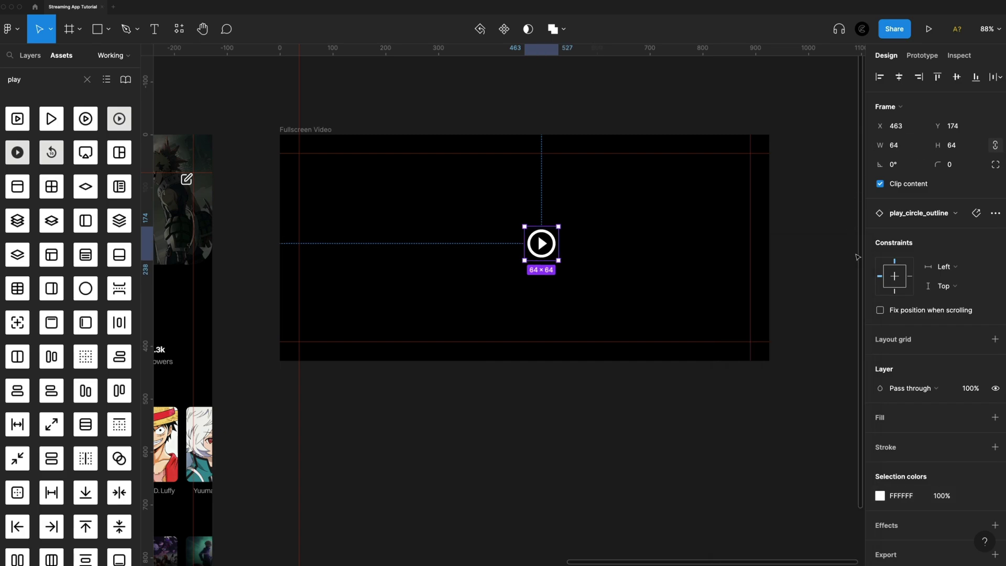
Centre the play icon horizontally and vertically within the frame
{"action": "left_click", "coordinate": [899, 76]}
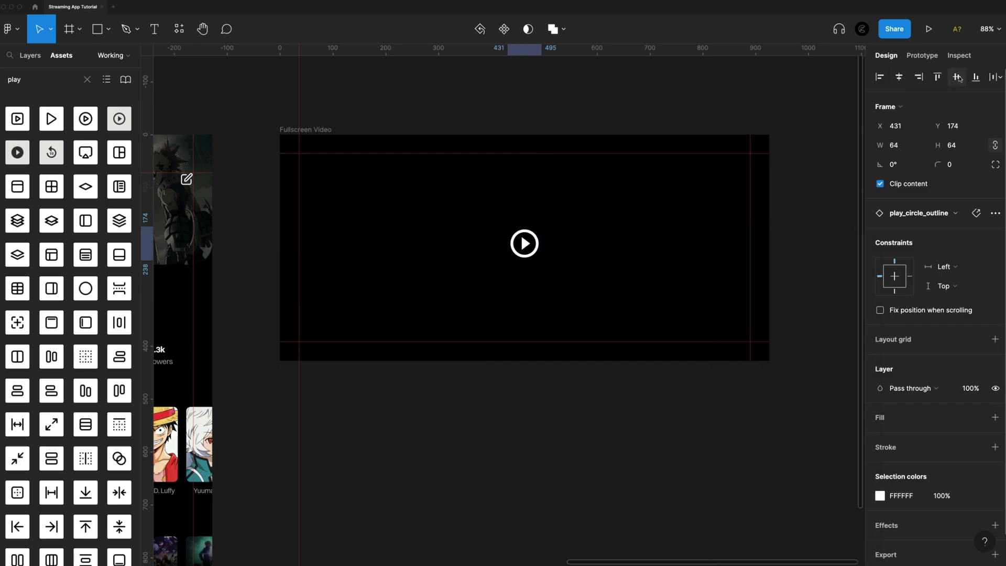
{"action": "left_click", "coordinate": [957, 77]}
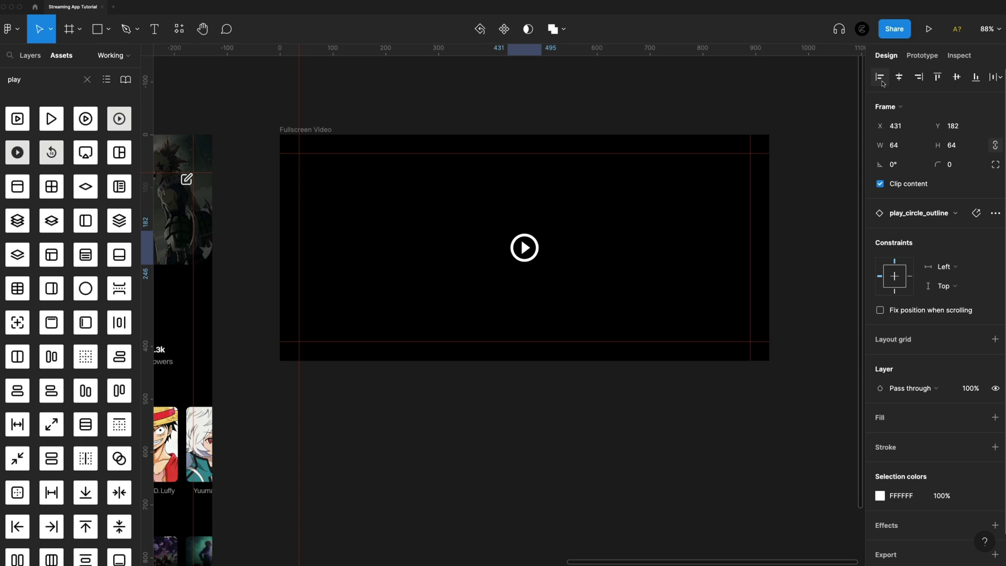
{"action": "left_click", "coordinate": [789, 221]}
{"action": "left_click", "coordinate": [65, 79]}
{"action": "type", "text": "skip"}
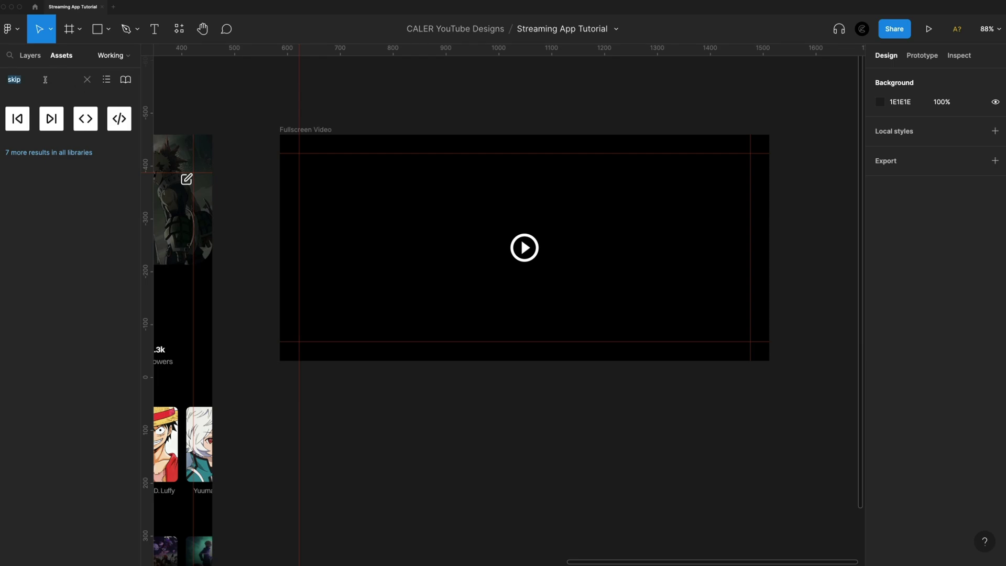
Search the assets for '10 sec' and place the forward_10 and replay_10 icons on the video frame
{"action": "left_click", "coordinate": [89, 79]}
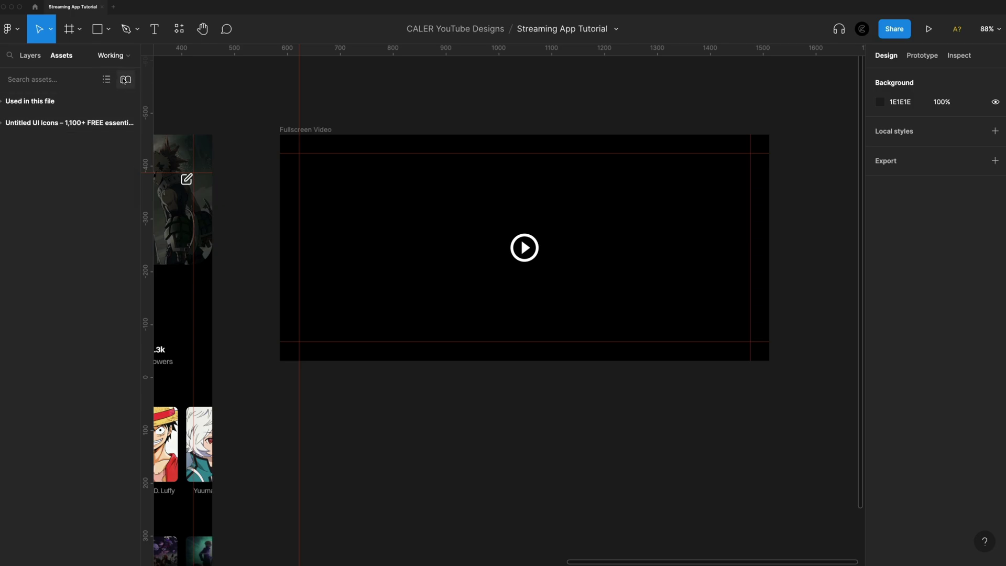
{"action": "type", "text": "10 sec"}
{"action": "left_click_drag", "start_coordinate": [119, 186], "coordinate": [605, 251]}
{"action": "left_click_drag", "start_coordinate": [86, 190], "coordinate": [473, 245]}
Make both skip icons white (FFFFFF) at 32 px width
{"action": "left_click", "coordinate": [599, 249], "text": "shift"}
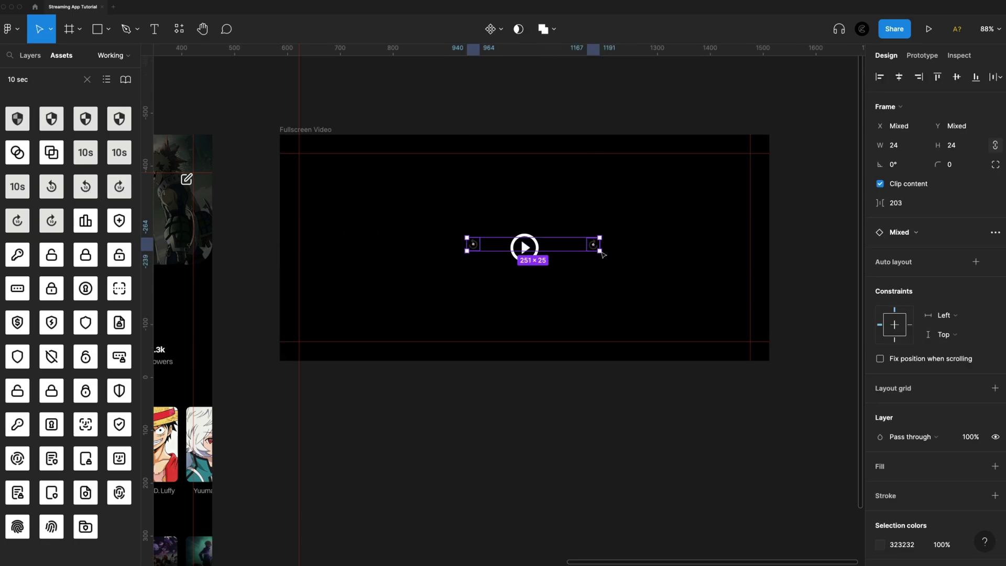
{"action": "left_click", "coordinate": [880, 544]}
{"action": "left_click_drag", "start_coordinate": [785, 367], "coordinate": [616, 130]}
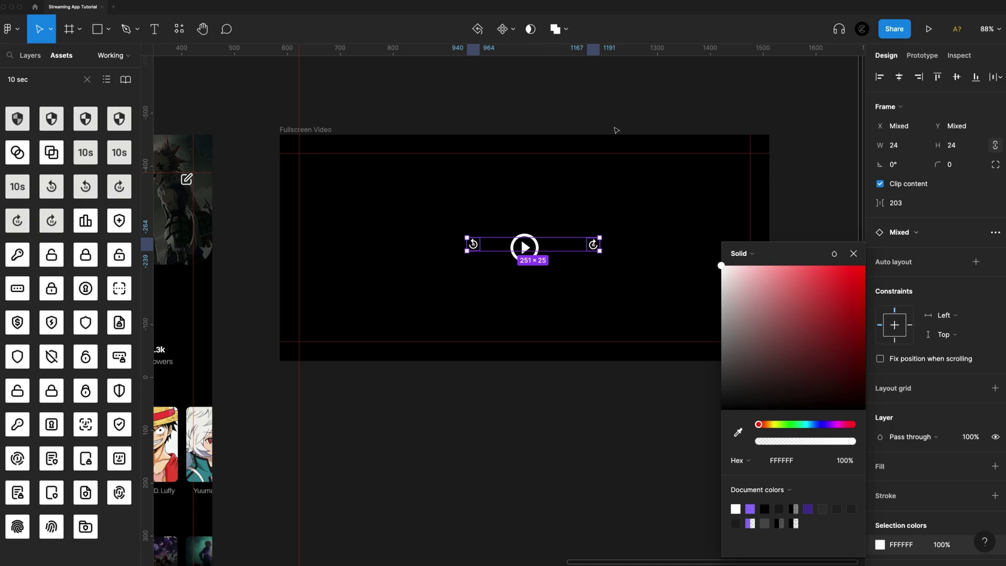
{"action": "left_click", "coordinate": [908, 149]}
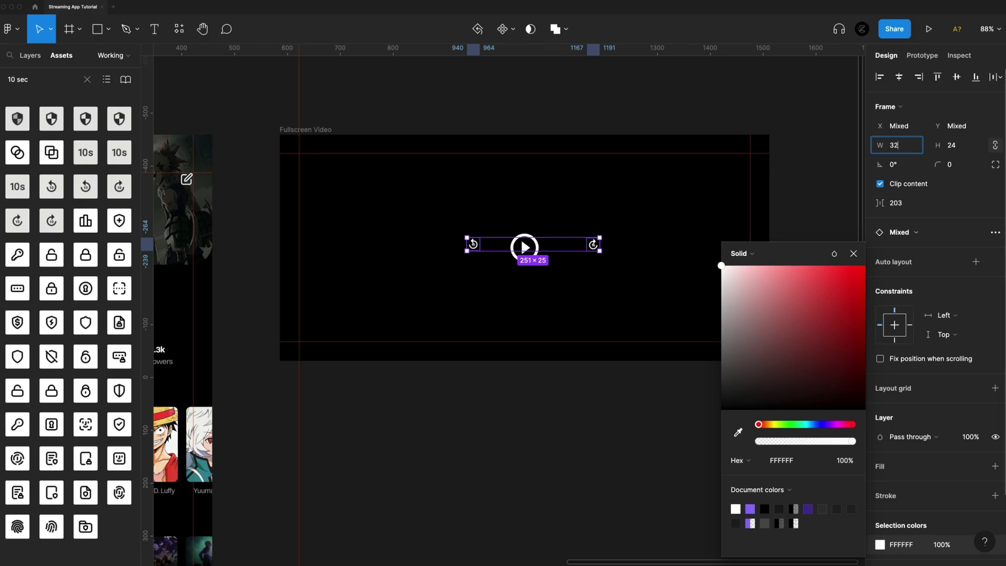
{"action": "key", "text": "Return"}
Align the skip icons with the play icon, each 49 px away on either side
{"action": "scroll", "coordinate": [617, 307], "scroll_direction": "up", "scroll_amount": 3}
{"action": "left_click", "coordinate": [652, 213]}
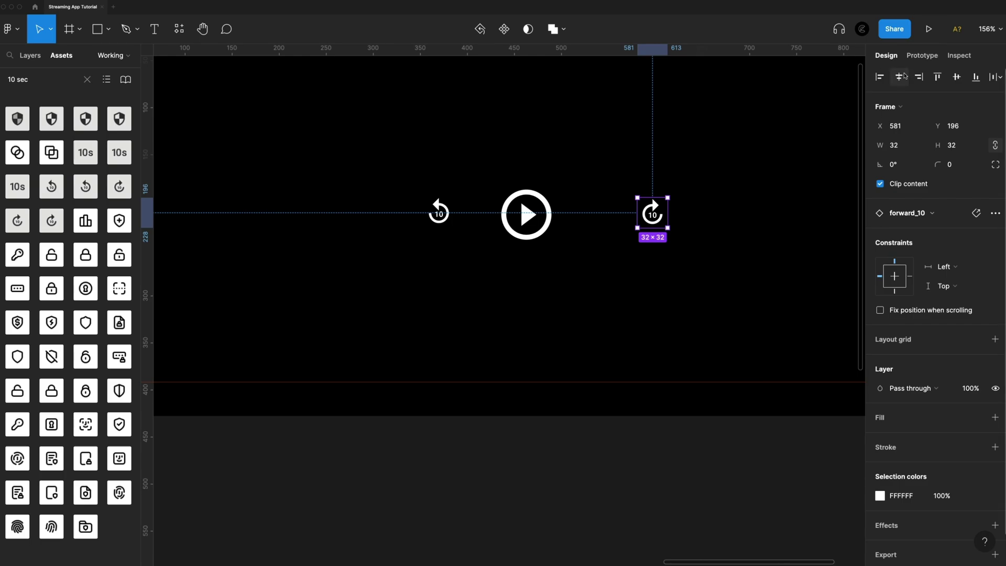
{"action": "left_click", "coordinate": [957, 77]}
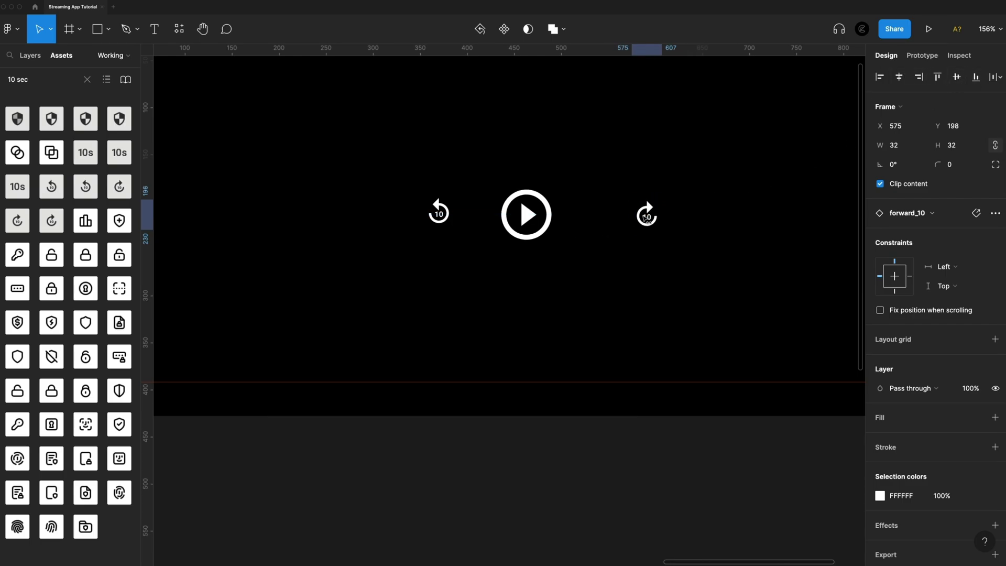
{"action": "key", "text": "shift+Left"}
{"action": "key", "text": "shift+Left"}
{"action": "key", "text": "shift+Left"}
{"action": "key", "text": "shift+Left"}
{"action": "key", "text": "Right"}
{"action": "key", "text": "Right"}
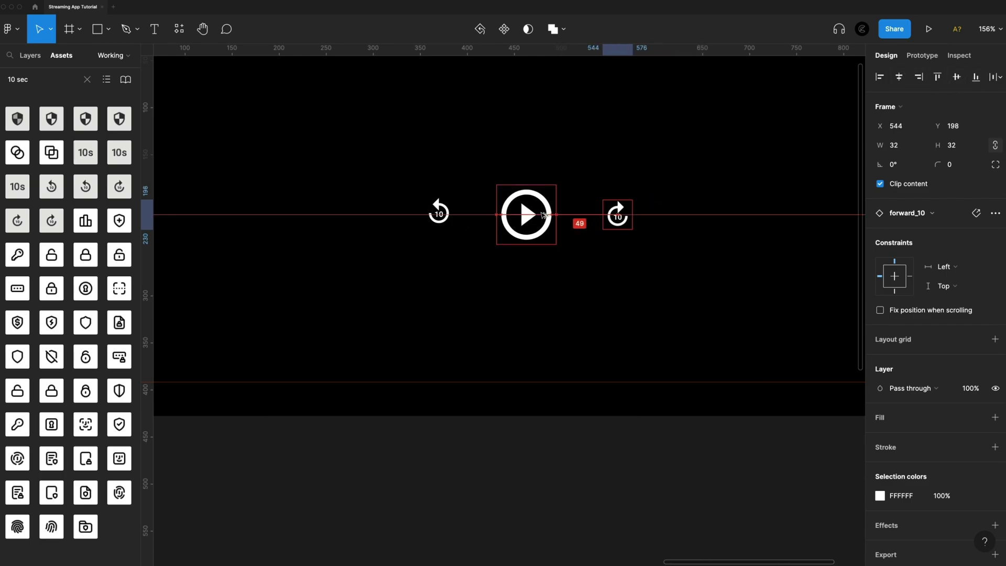
{"action": "key", "text": "shift+Tab"}
{"action": "key", "text": "Right"}
{"action": "key", "text": "Right"}
{"action": "key", "text": "Right"}
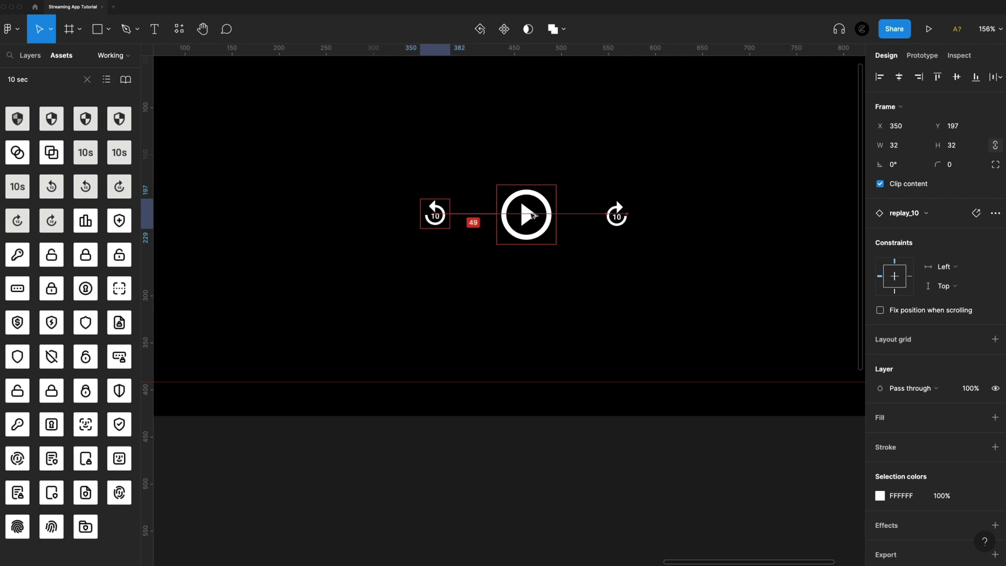
{"action": "scroll", "coordinate": [575, 157], "scroll_direction": "down", "scroll_amount": 5}
{"action": "left_click", "coordinate": [645, 335]}
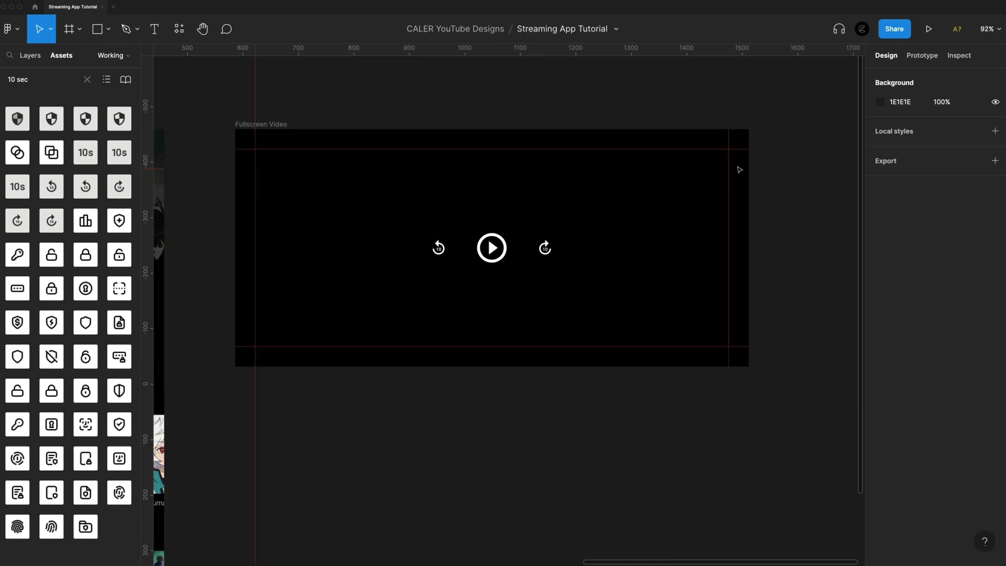
Add a white fullscreen_exit icon in the frame's top-right corner
{"action": "triple_click", "coordinate": [31, 79]}
{"action": "type", "text": "full"}
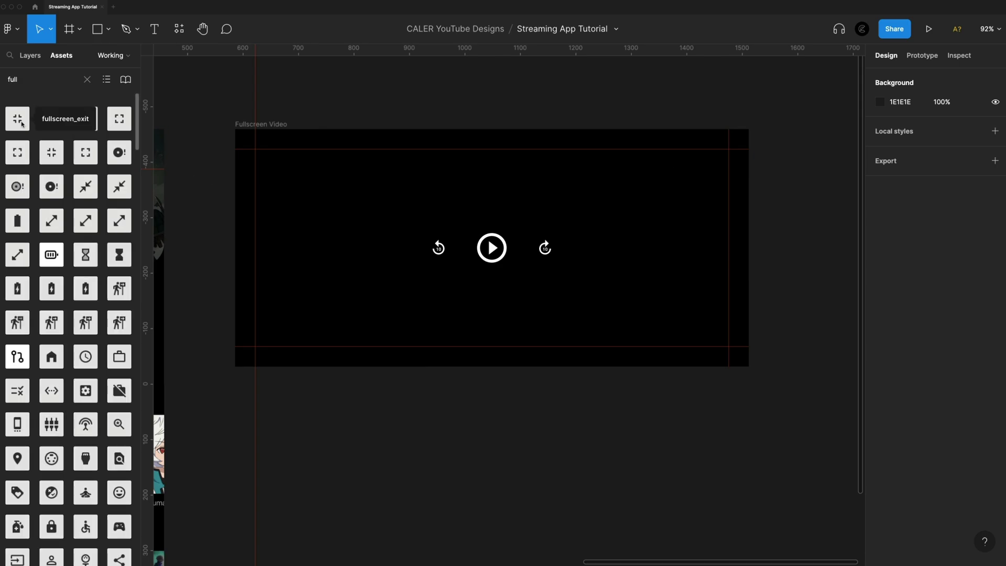
{"action": "left_click_drag", "start_coordinate": [21, 122], "coordinate": [528, 198]}
{"action": "left_click_drag", "start_coordinate": [701, 179], "coordinate": [702, 179]}
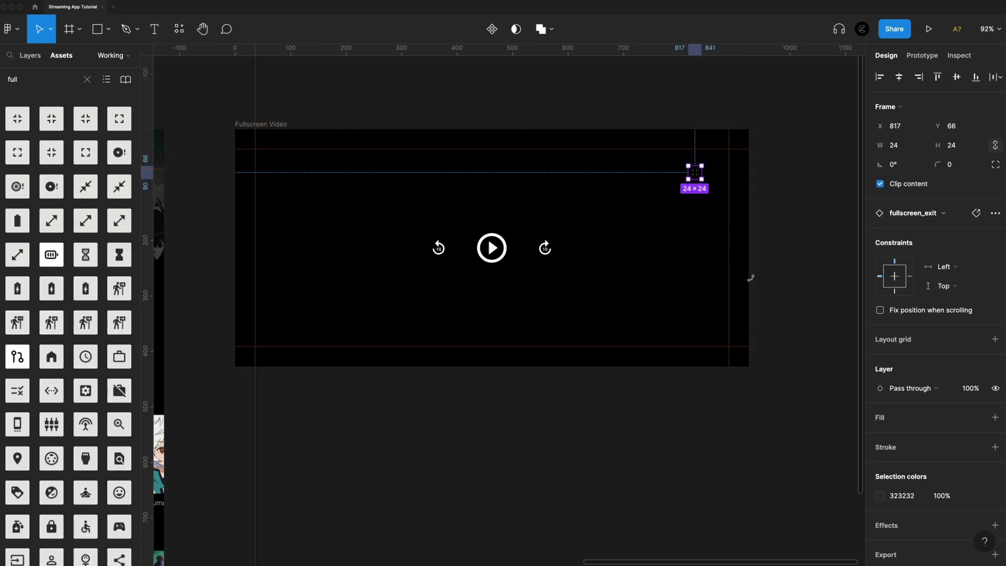
{"action": "left_click", "coordinate": [880, 495]}
{"action": "left_click", "coordinate": [680, 220]}
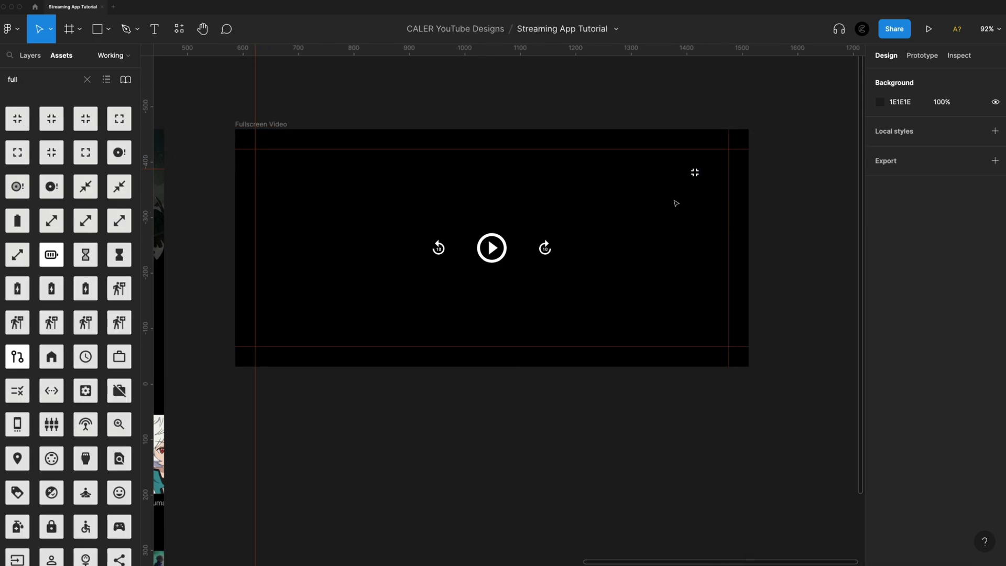
{"action": "left_click_drag", "start_coordinate": [695, 173], "coordinate": [722, 156]}
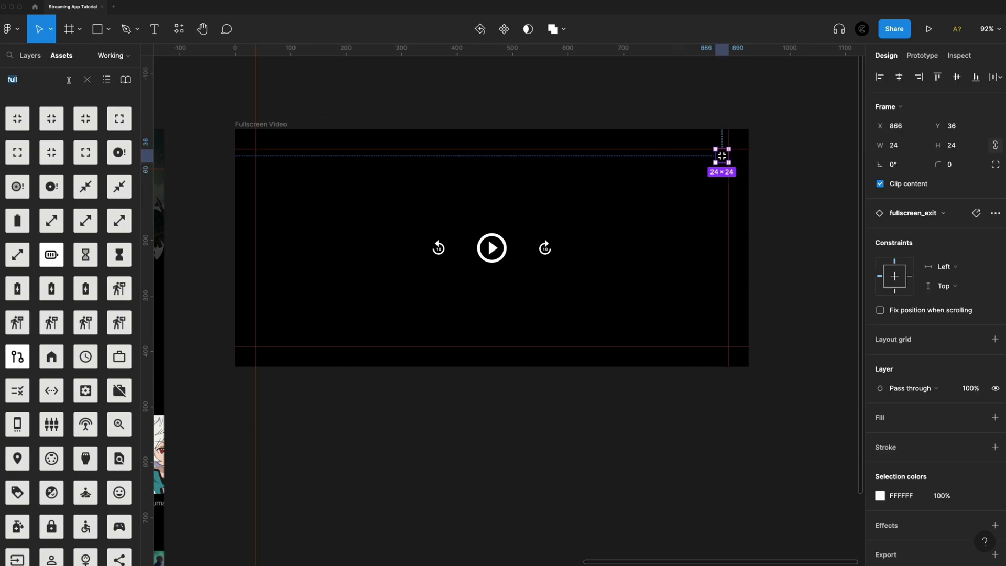
Add a white settings gear icon beside the exit-fullscreen icon
{"action": "type", "text": "sett"}
{"action": "left_click_drag", "start_coordinate": [17, 118], "coordinate": [636, 171]}
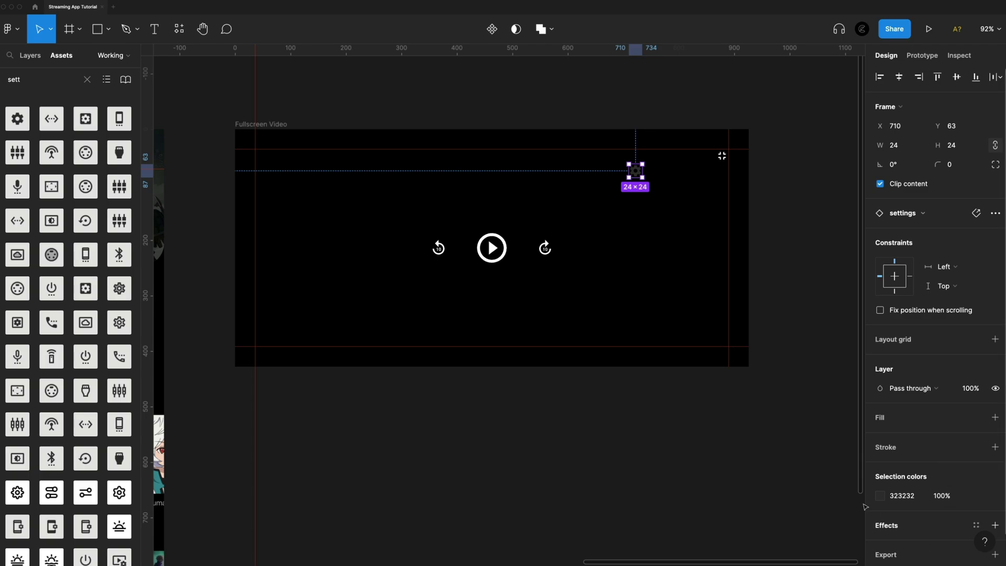
{"action": "left_click", "coordinate": [880, 496]}
{"action": "left_click", "coordinate": [736, 509]}
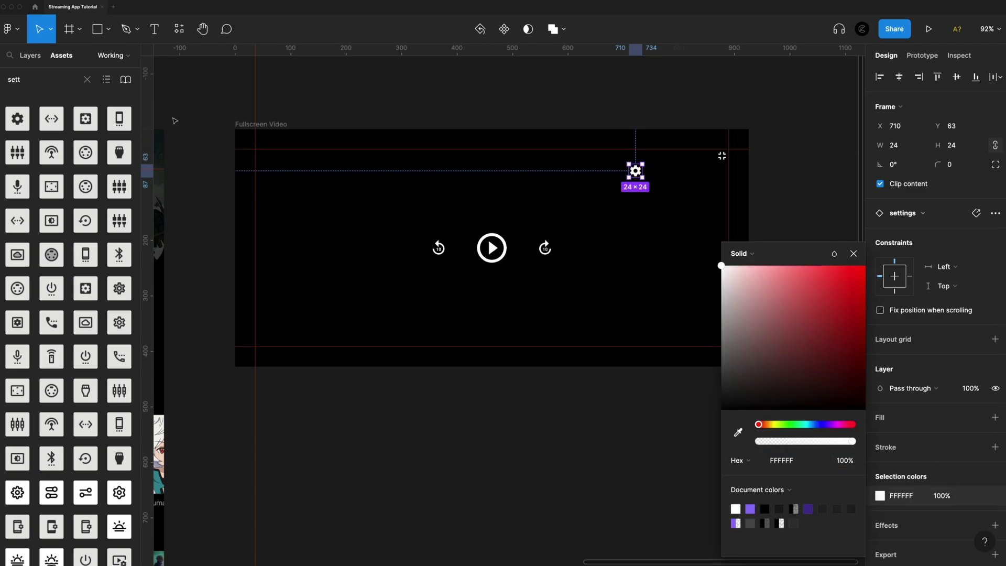
Add a white cast_connected icon to the left of the settings gear
{"action": "type", "text": "cast"}
{"action": "left_click_drag", "start_coordinate": [52, 118], "coordinate": [588, 166]}
{"action": "left_click", "coordinate": [880, 495]}
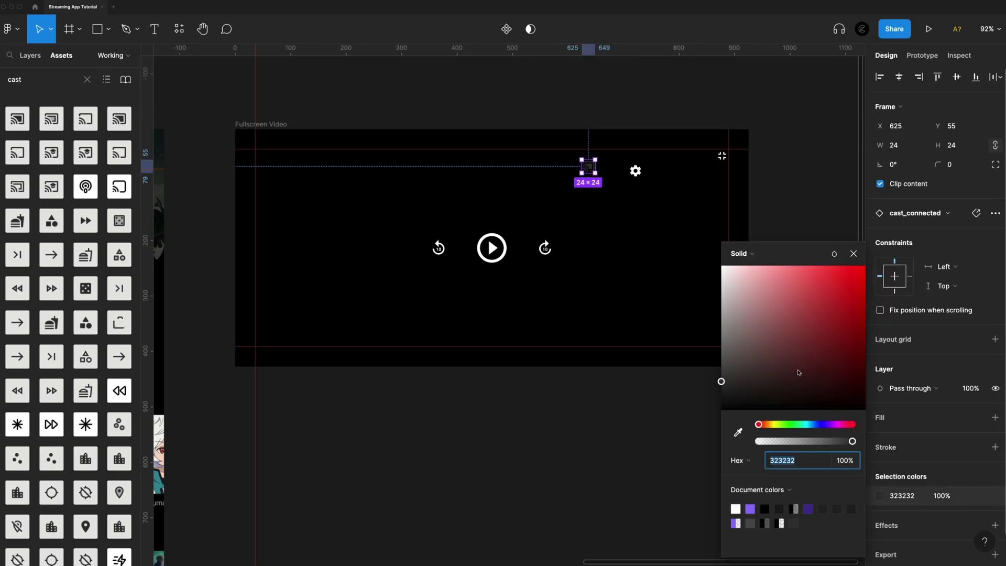
{"action": "left_click", "coordinate": [722, 266]}
{"action": "left_click", "coordinate": [667, 211]}
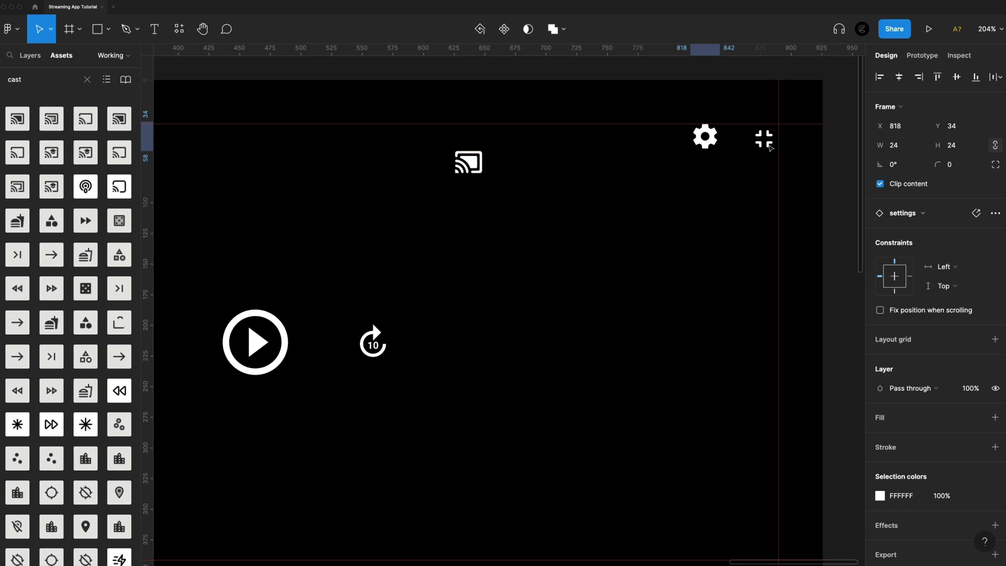
{"action": "left_click_drag", "start_coordinate": [469, 162], "coordinate": [661, 145]}
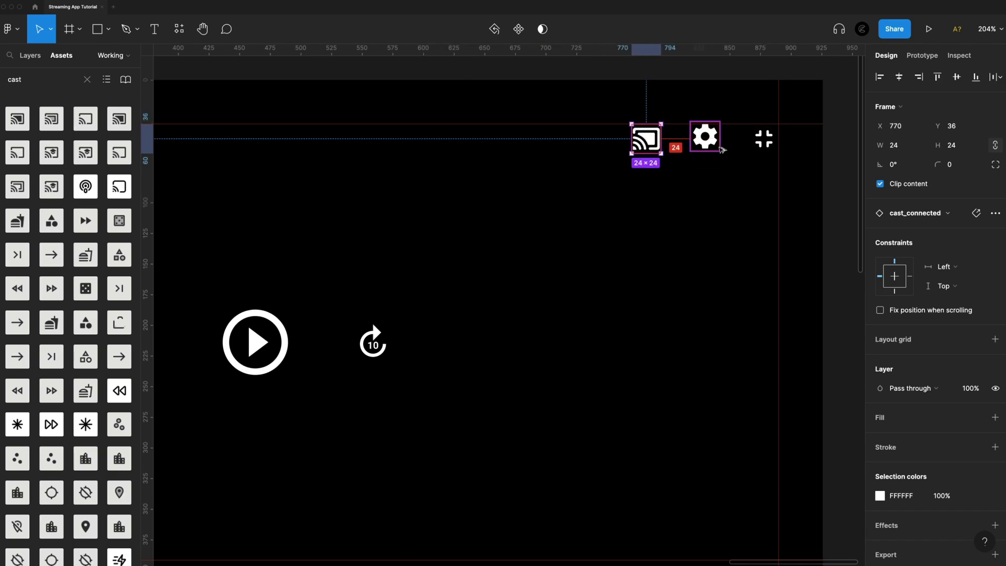
{"action": "key", "text": "Escape"}
{"action": "scroll", "coordinate": [699, 231], "scroll_direction": "down", "scroll_amount": 5}
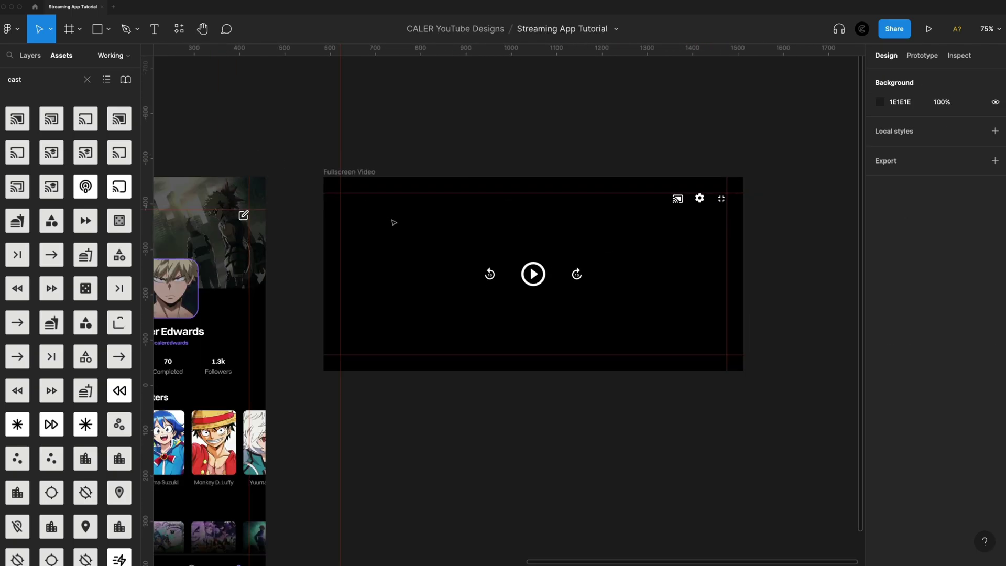
Draw a rectangle covering the entire Fullscreen Video frame
{"action": "key", "text": "r"}
{"action": "left_click_drag", "start_coordinate": [524, 269], "coordinate": [366, 207]}
{"action": "left_click_drag", "start_coordinate": [494, 243], "coordinate": [463, 216]}
{"action": "left_click_drag", "start_coordinate": [543, 245], "coordinate": [743, 371]}
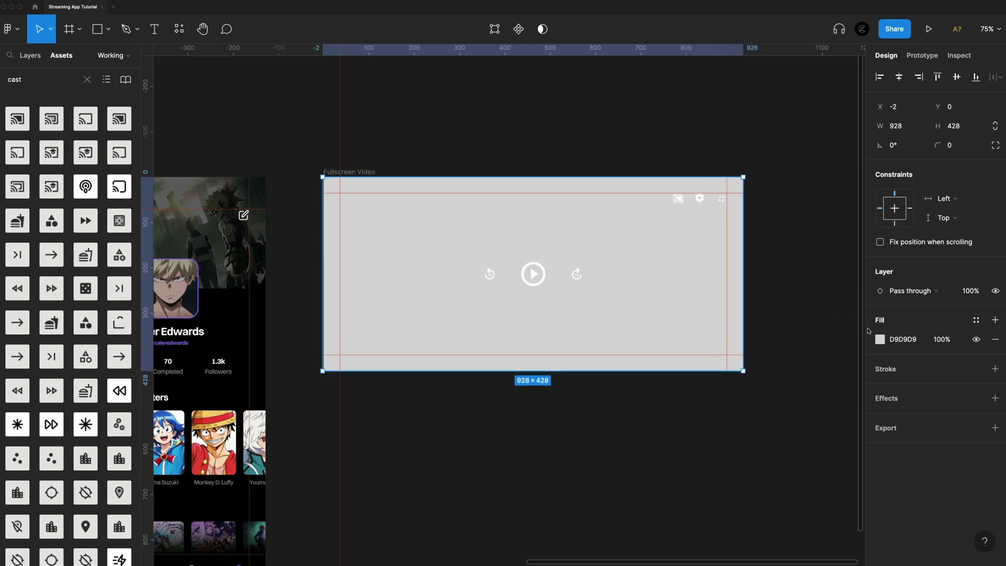
Fill the rectangle with the anime picture as an image and set its opacity to 30%
{"action": "left_click", "coordinate": [880, 339]}
{"action": "left_click", "coordinate": [754, 257]}
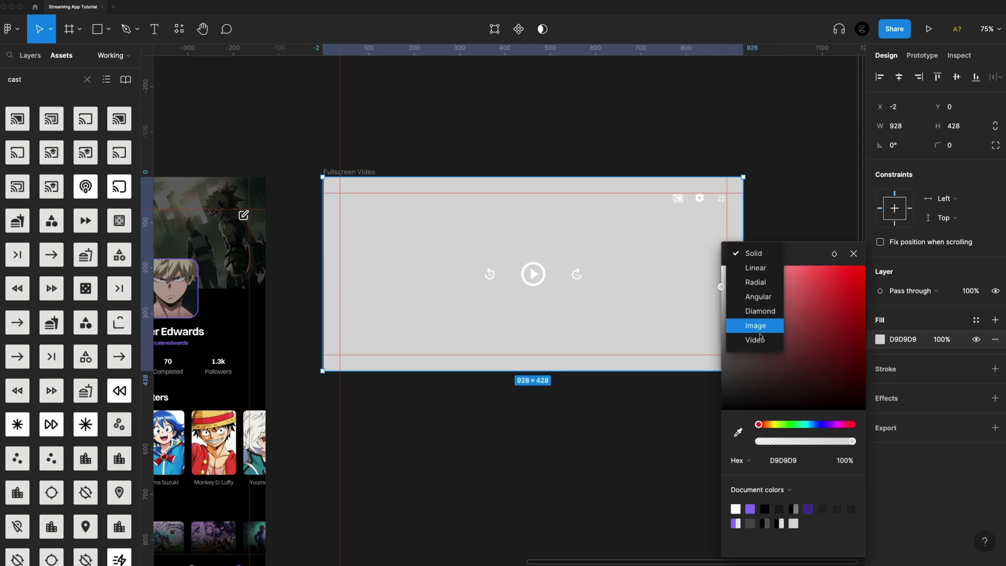
{"action": "left_click", "coordinate": [750, 325]}
{"action": "mouse_move", "coordinate": [790, 352]}
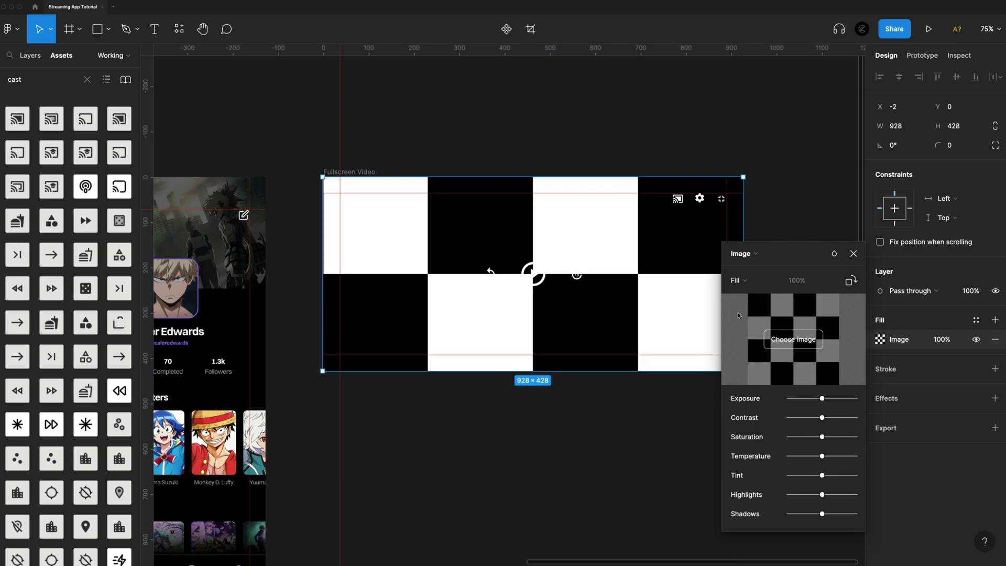
{"action": "left_click", "coordinate": [798, 340]}
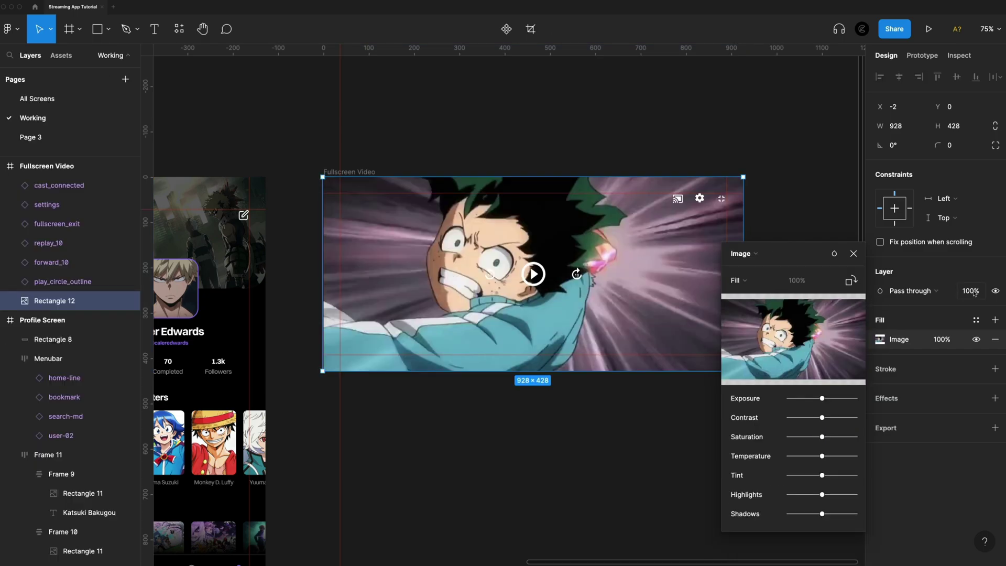
{"action": "left_click", "coordinate": [978, 292]}
{"action": "type", "text": "30"}
{"action": "key", "text": "Return"}
Deselect the image rectangle and hide the rulers
{"action": "left_click", "coordinate": [854, 253]}
{"action": "scroll", "coordinate": [656, 455], "scroll_direction": "down", "scroll_amount": 2}
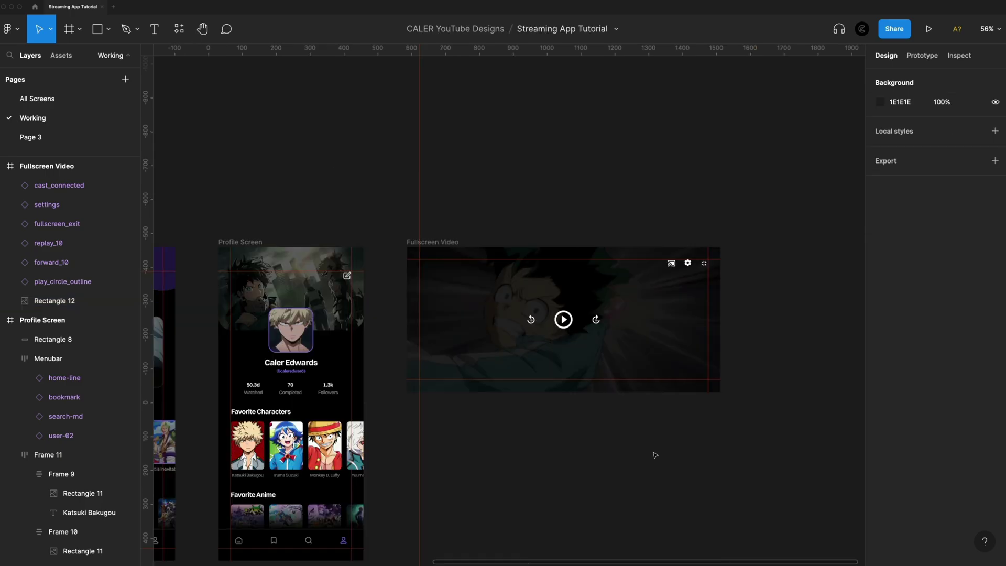
{"action": "key", "text": "shift+r"}
{"action": "scroll", "coordinate": [655, 454], "scroll_direction": "down", "scroll_amount": 2}
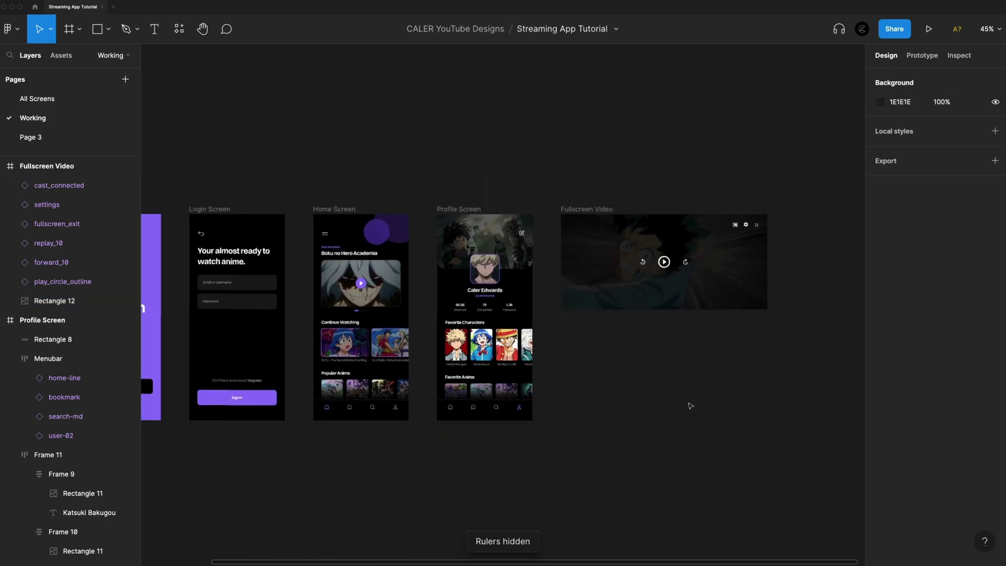
{"action": "scroll", "coordinate": [689, 416], "scroll_direction": "down", "scroll_amount": 2}
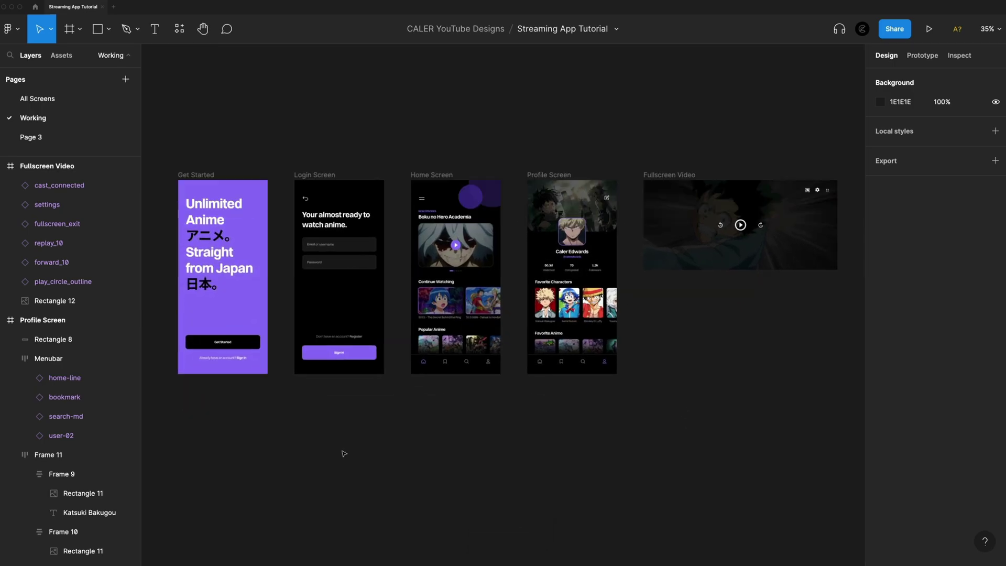